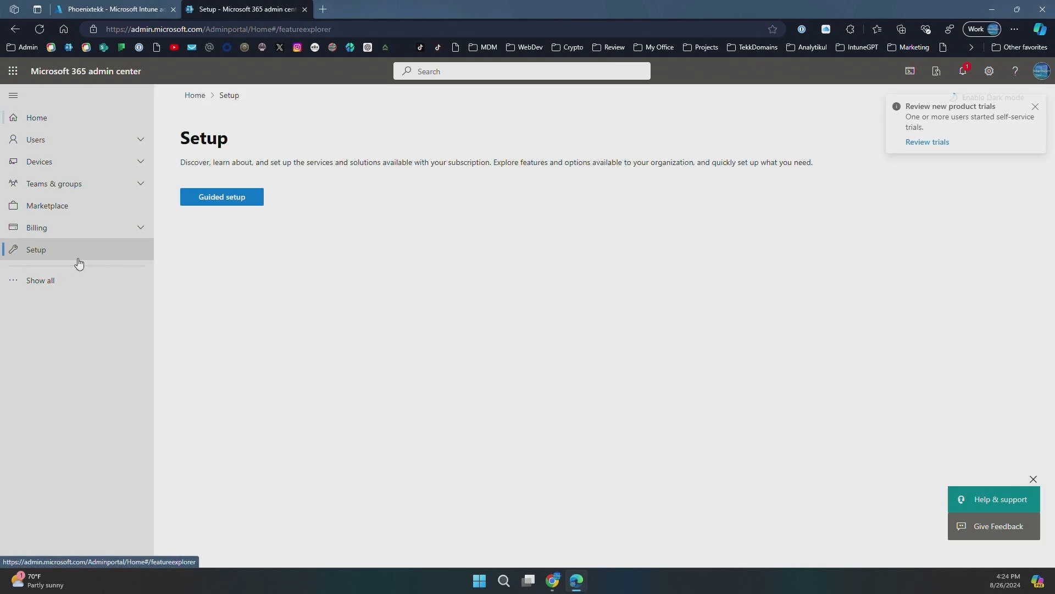
Open the Domains page under Settings and dismiss the product trials notification.
{"action": "left_click", "coordinate": [129, 230]}
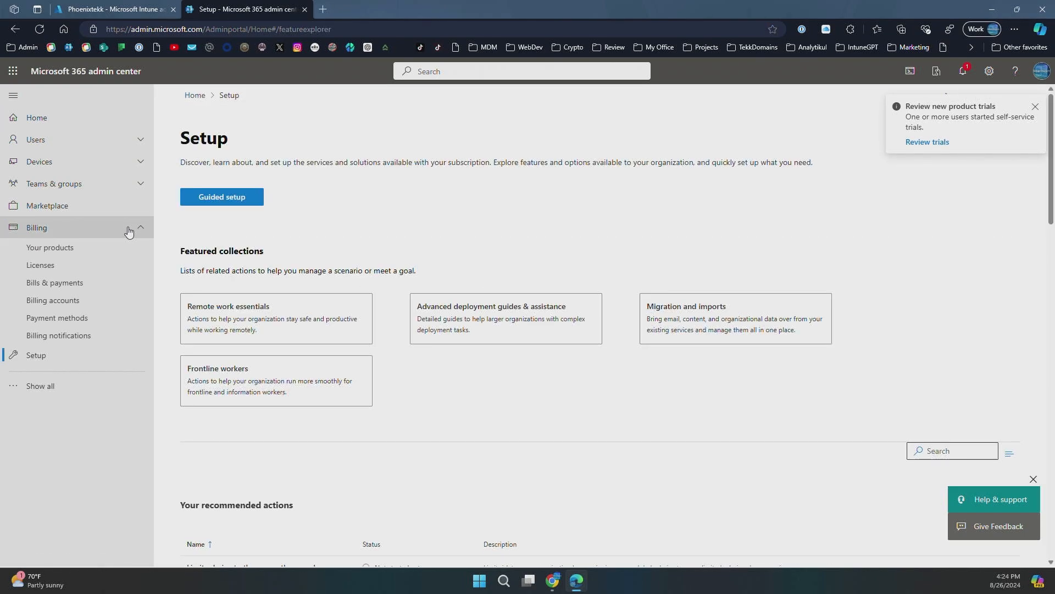
{"action": "left_click", "coordinate": [135, 228]}
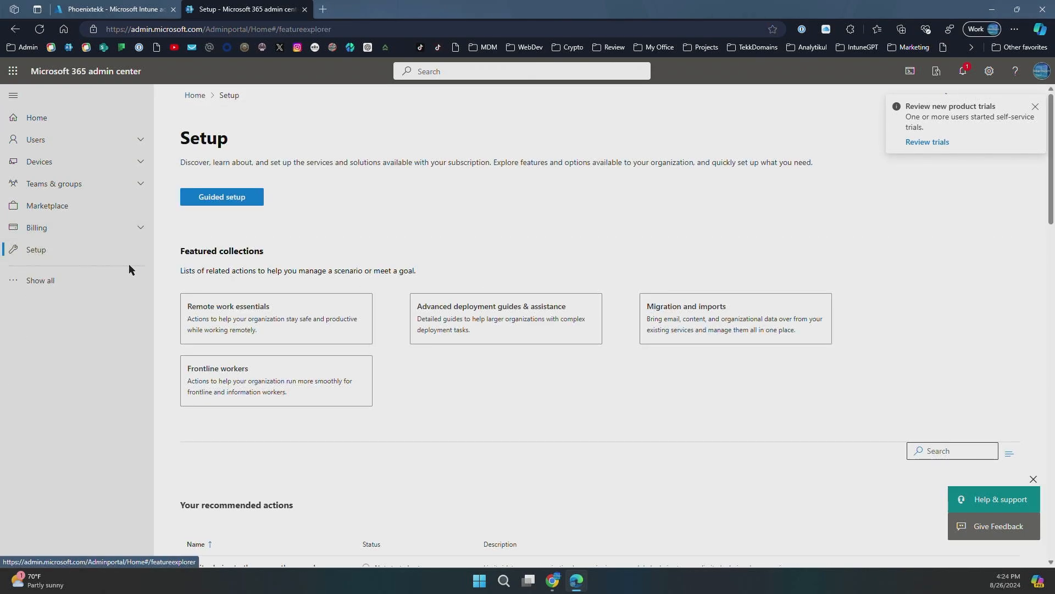
{"action": "left_click", "coordinate": [42, 280]}
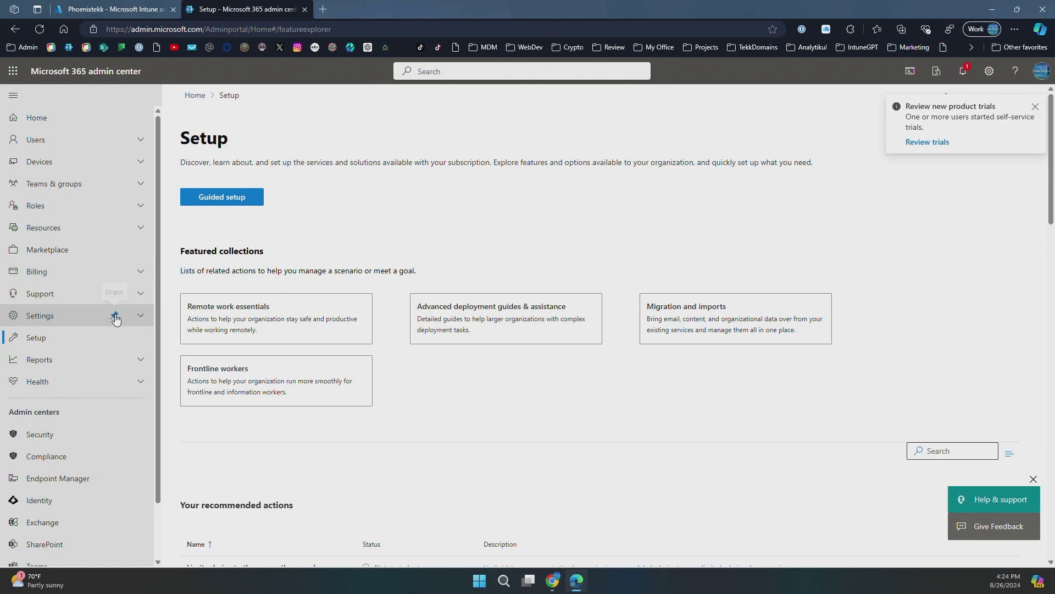
{"action": "left_click", "coordinate": [142, 317]}
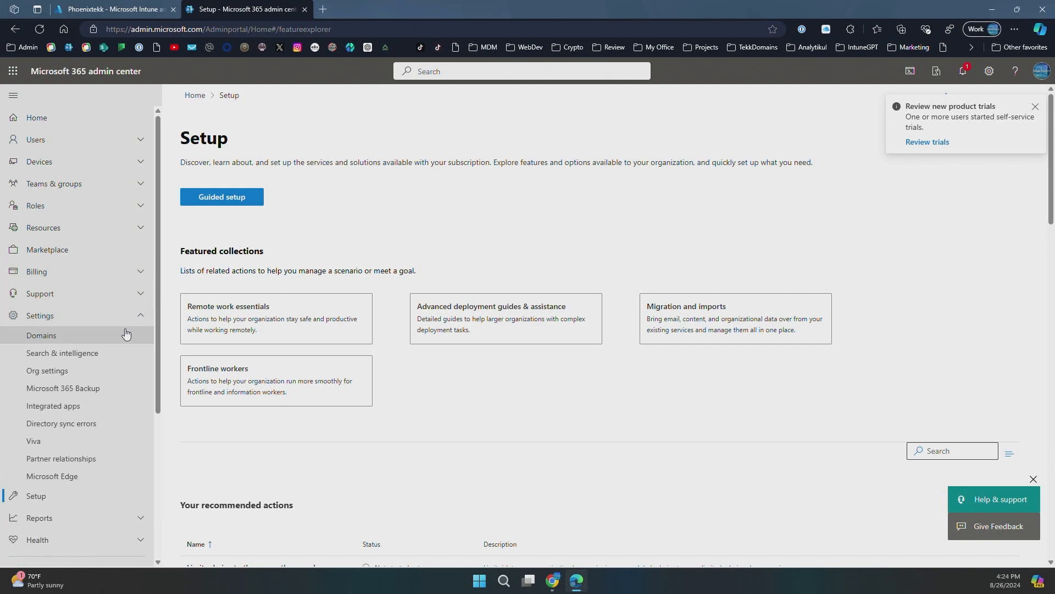
{"action": "left_click", "coordinate": [39, 337]}
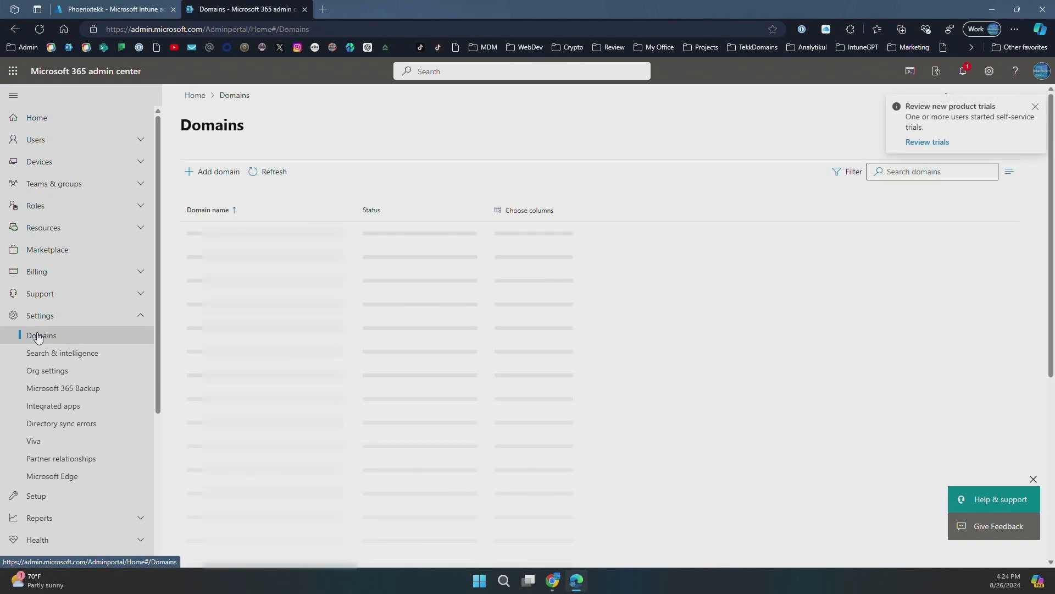
{"action": "left_click", "coordinate": [1035, 107]}
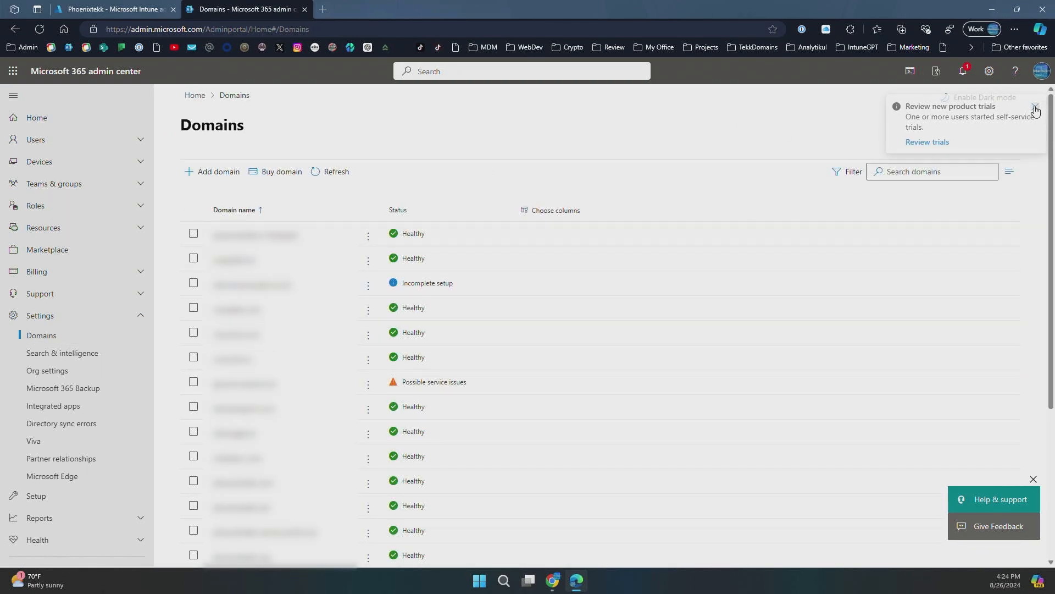
Enter intuneexperts.com as a new domain and dismiss the Business Advisor offer.
{"action": "left_click", "coordinate": [210, 171]}
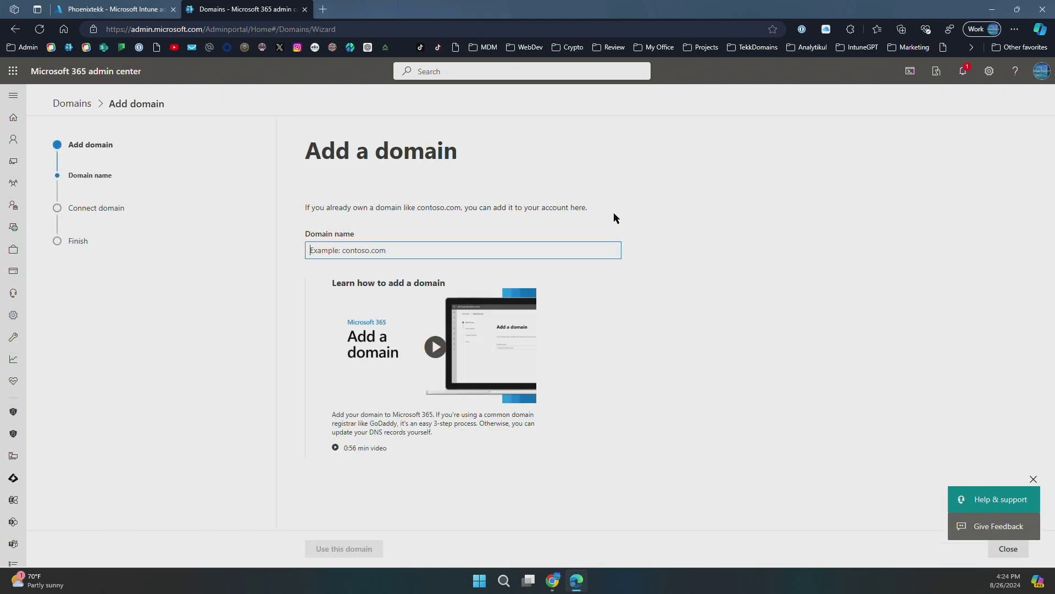
{"action": "left_click", "coordinate": [288, 305]}
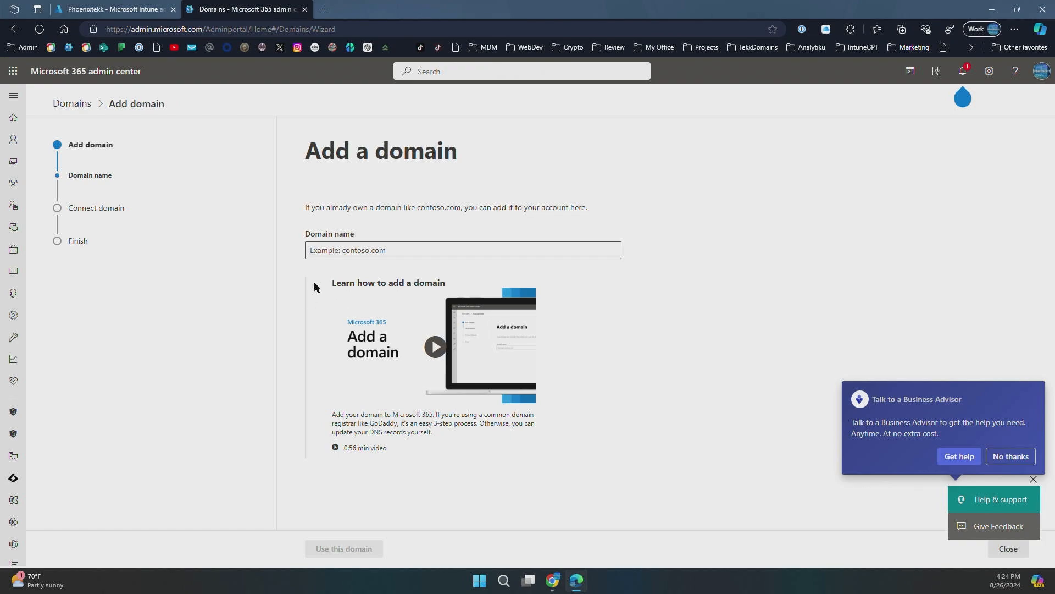
{"action": "left_click", "coordinate": [381, 253]}
{"action": "type", "text": "i"}
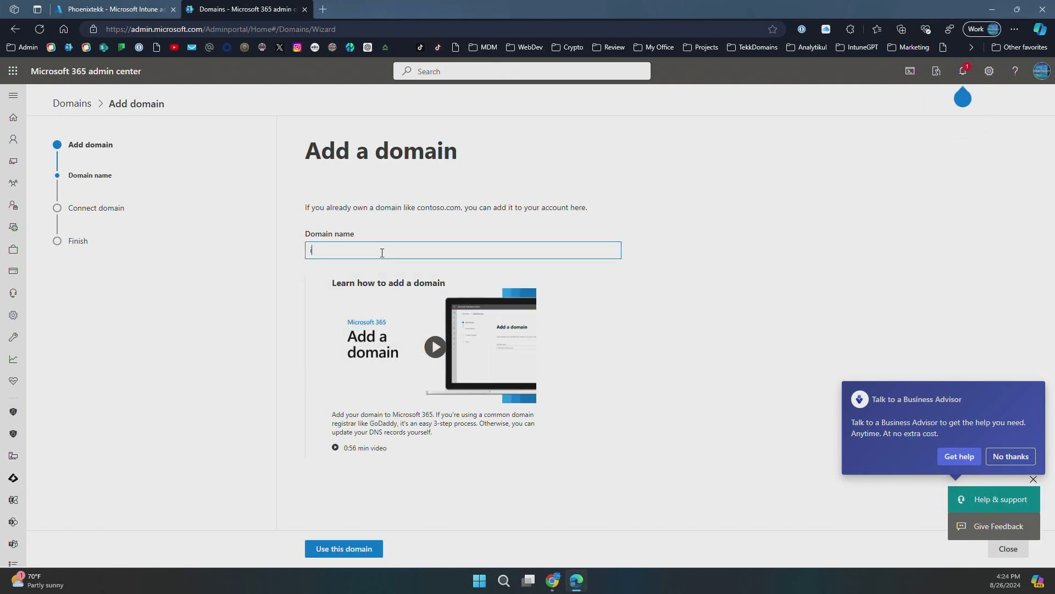
{"action": "type", "text": "ntuneexperts.com"}
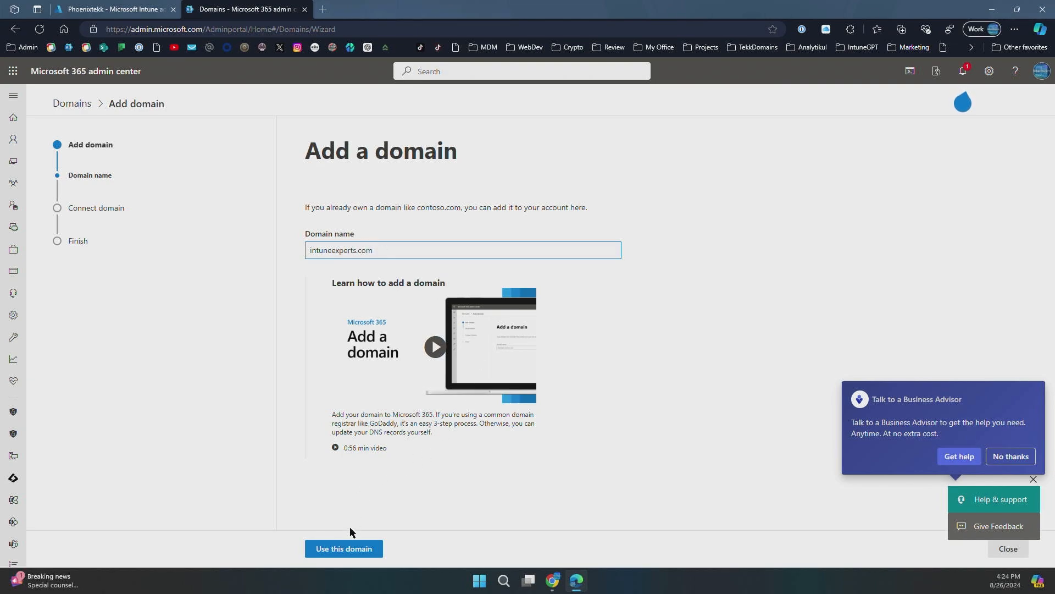
{"action": "left_click", "coordinate": [354, 549]}
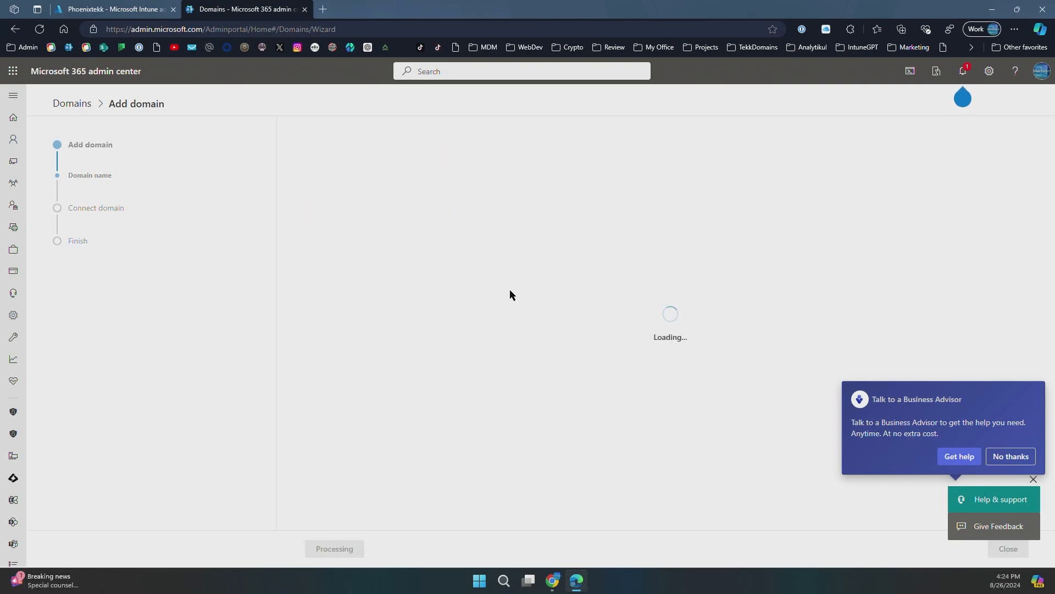
{"action": "left_click", "coordinate": [1029, 452]}
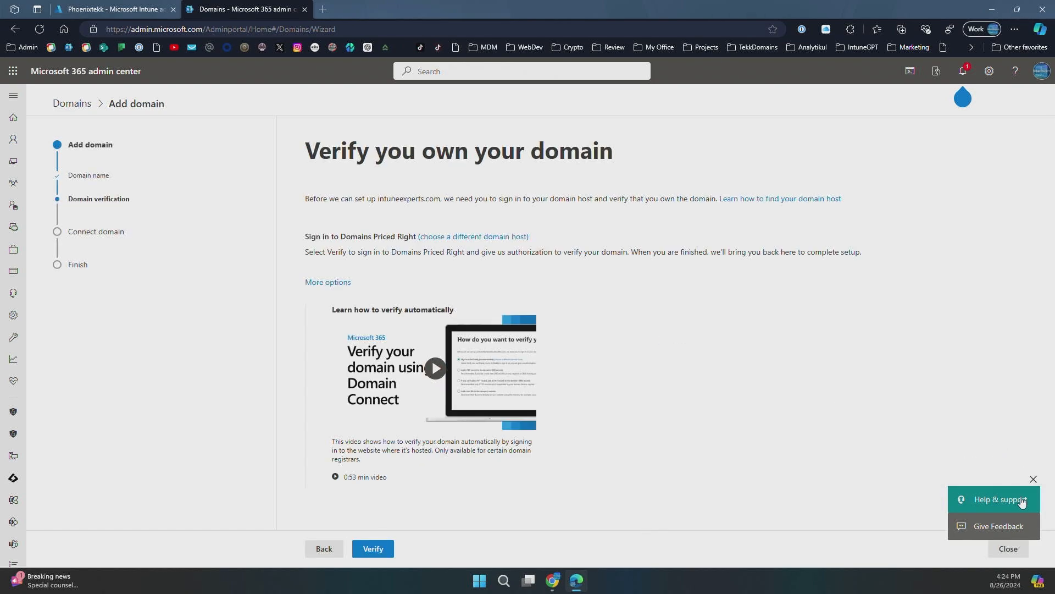
Verify intuneexperts.com ownership by signing in at the domain host and authorising Microsoft's connection.
{"action": "left_click", "coordinate": [378, 552]}
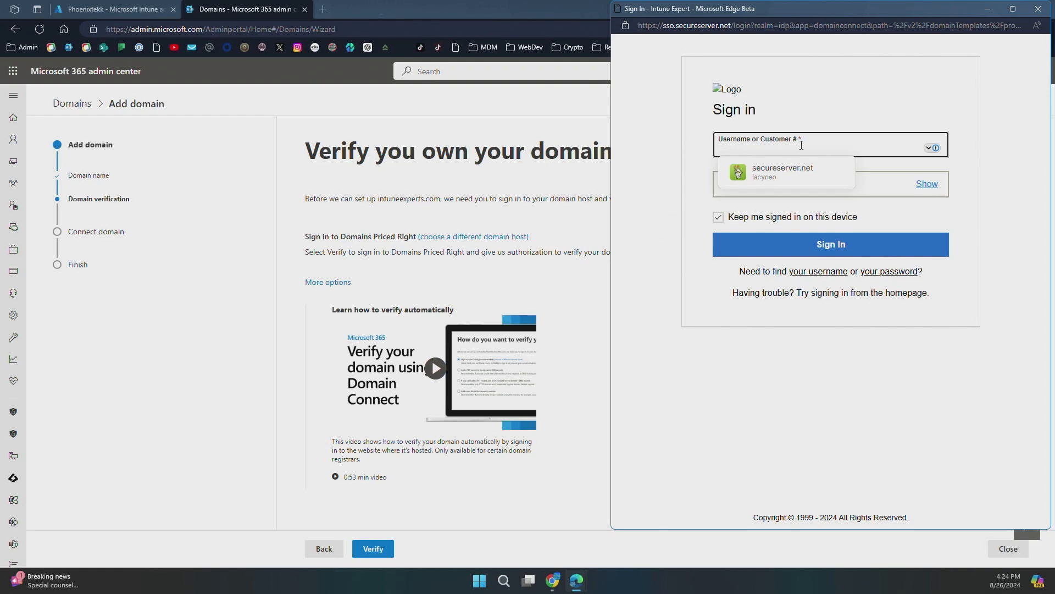
{"action": "left_click", "coordinate": [776, 175]}
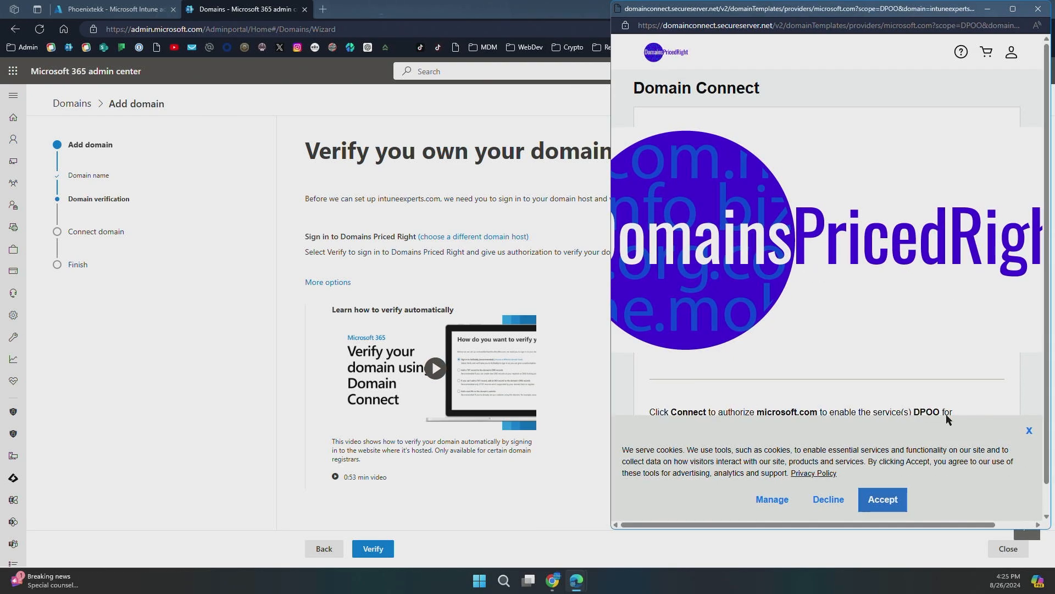
{"action": "left_click", "coordinate": [882, 502]}
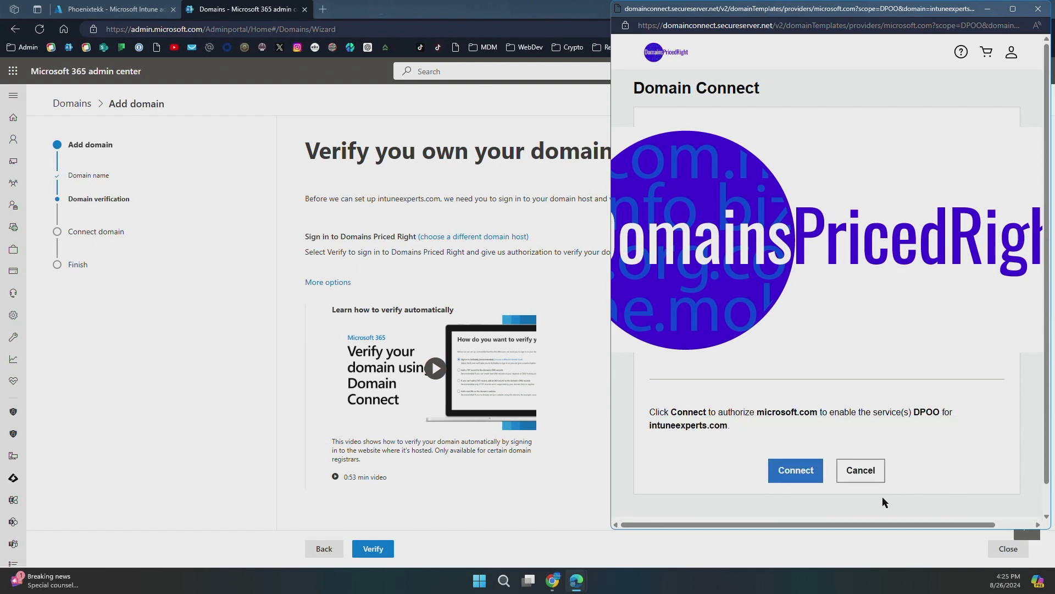
{"action": "left_click", "coordinate": [801, 476]}
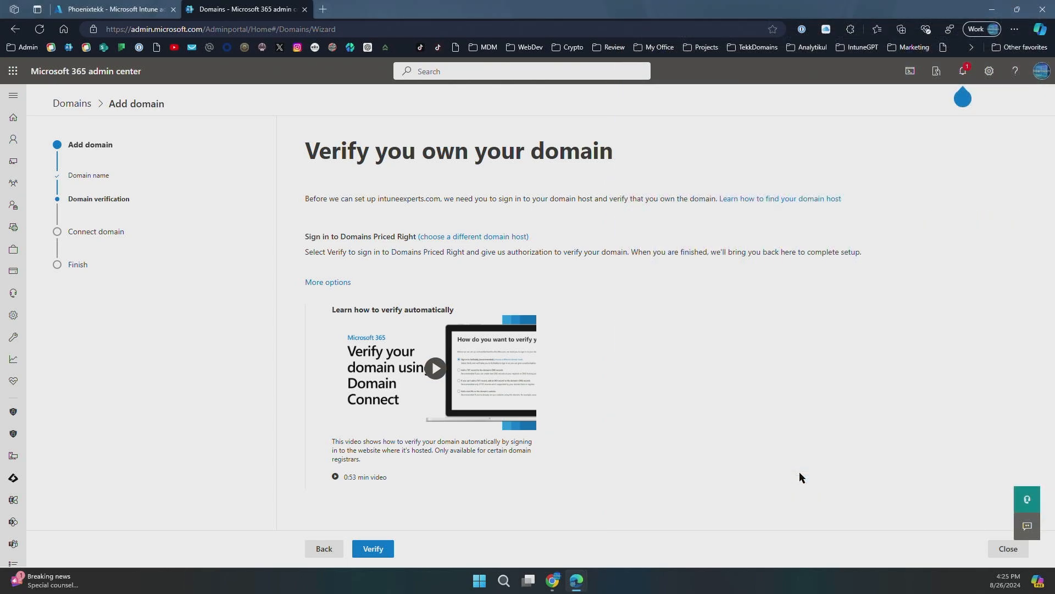
{"action": "left_click", "coordinate": [373, 549]}
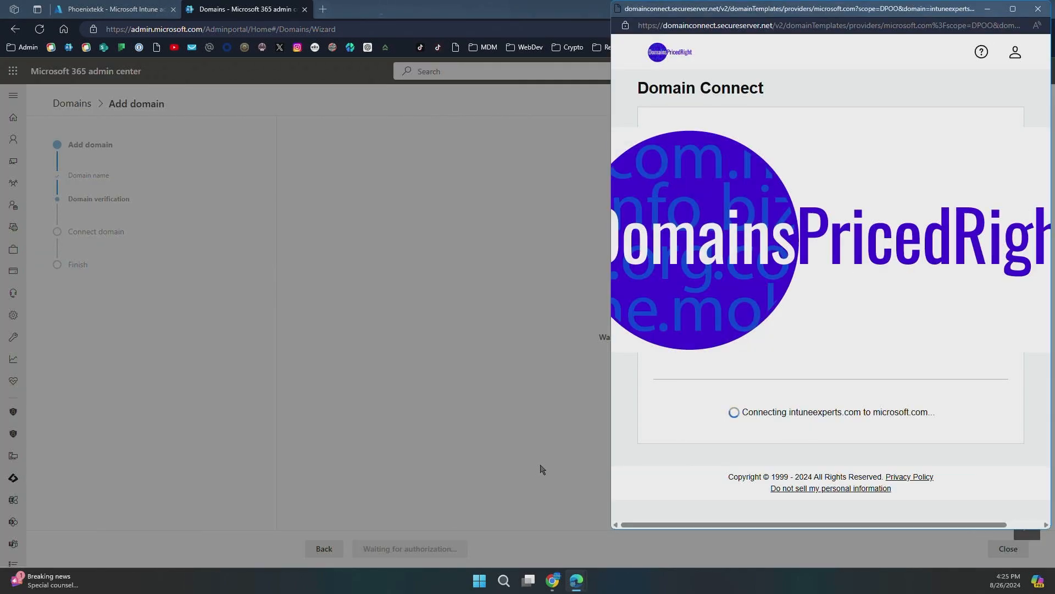
{"action": "left_click", "coordinate": [797, 469]}
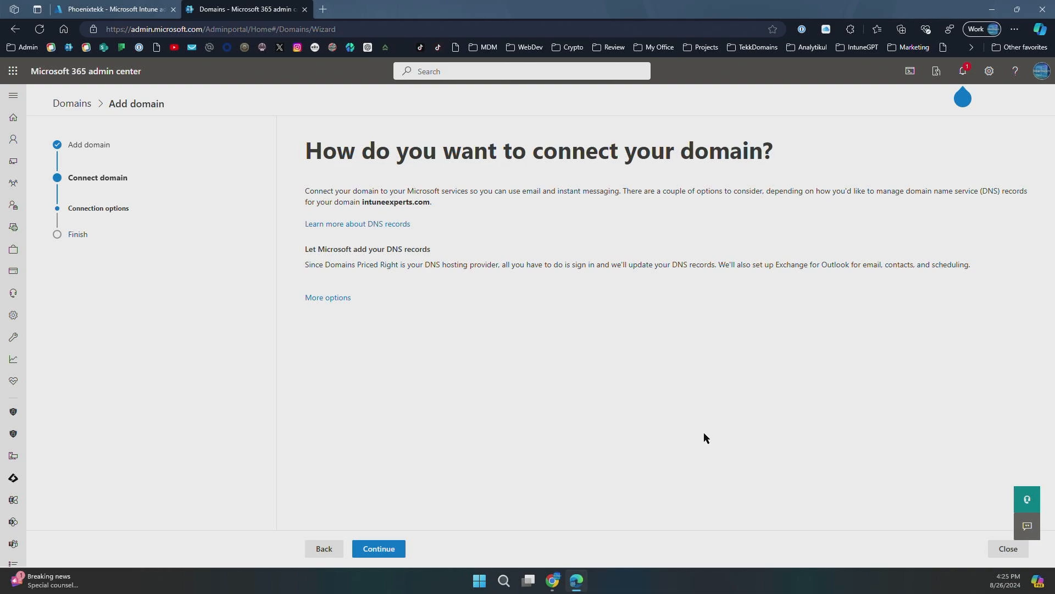
Let Microsoft add the DNS records automatically and expand the advanced record options.
{"action": "left_click", "coordinate": [330, 297]}
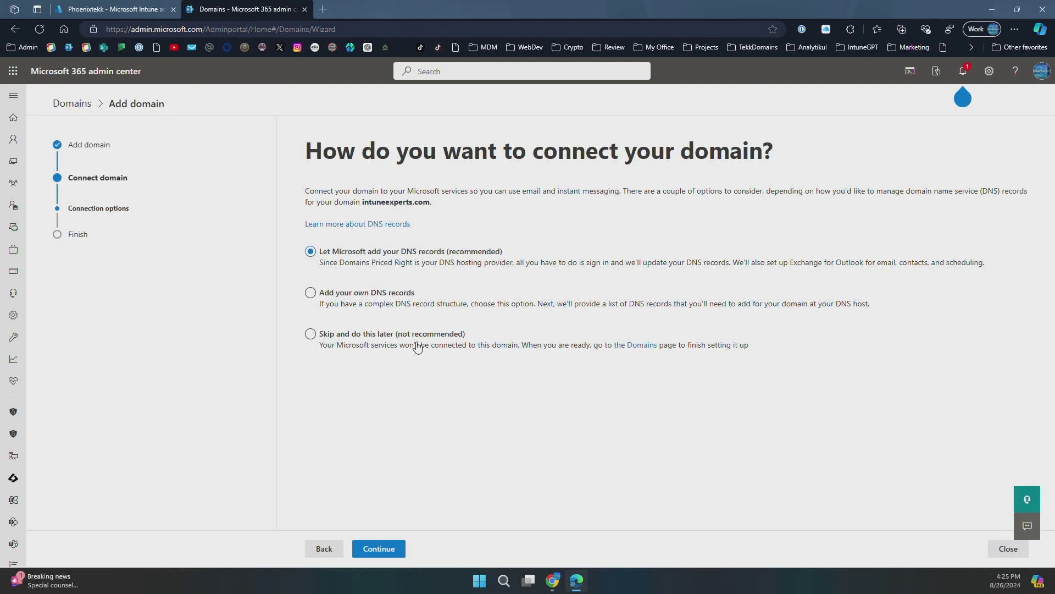
{"action": "left_click", "coordinate": [378, 548]}
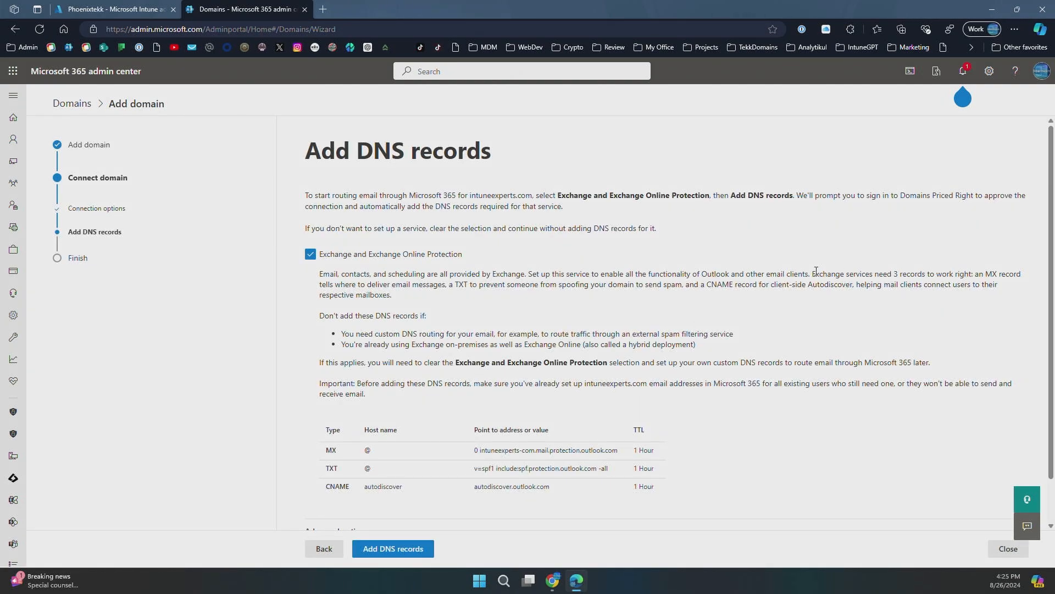
{"action": "scroll", "coordinate": [761, 278], "scroll_direction": "down", "scroll_amount": 1}
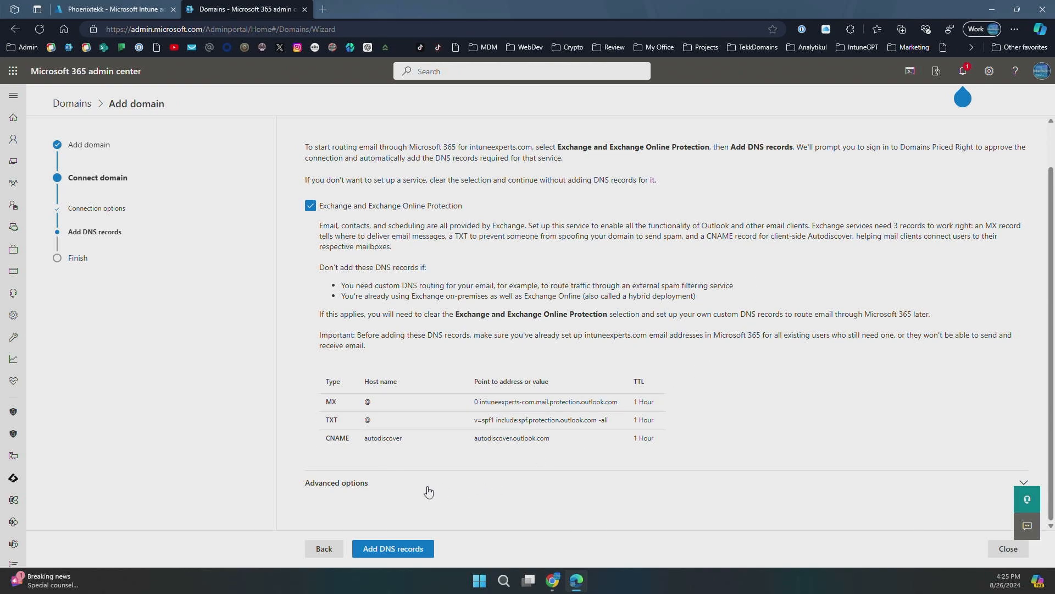
{"action": "left_click", "coordinate": [347, 483]}
Skip Skype and Intune MDM records, include DKIM, and authorise adding them at the host.
{"action": "scroll", "coordinate": [535, 338], "scroll_direction": "down", "scroll_amount": 7}
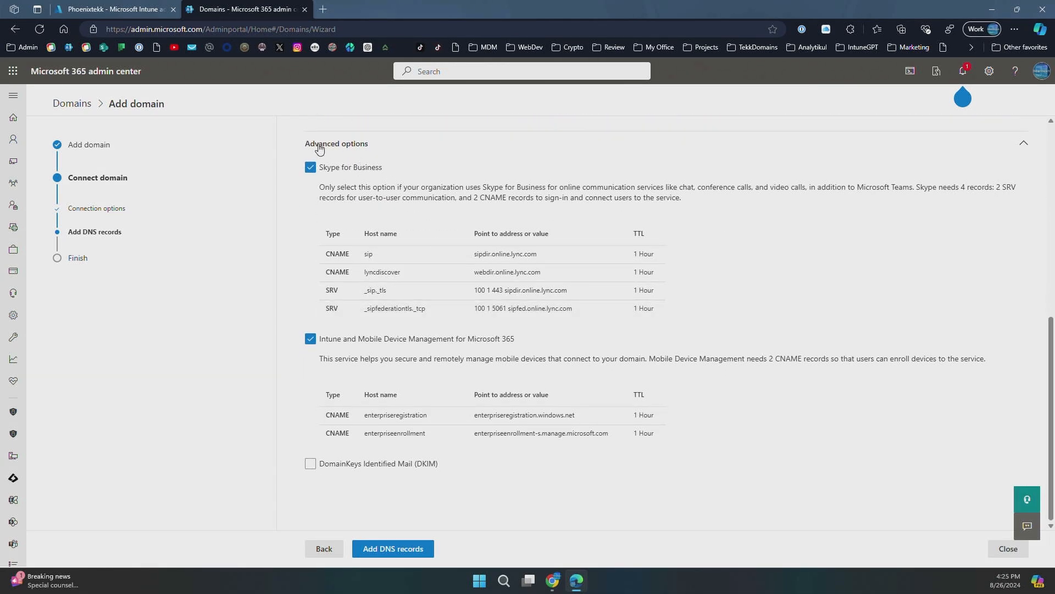
{"action": "left_click", "coordinate": [310, 168]}
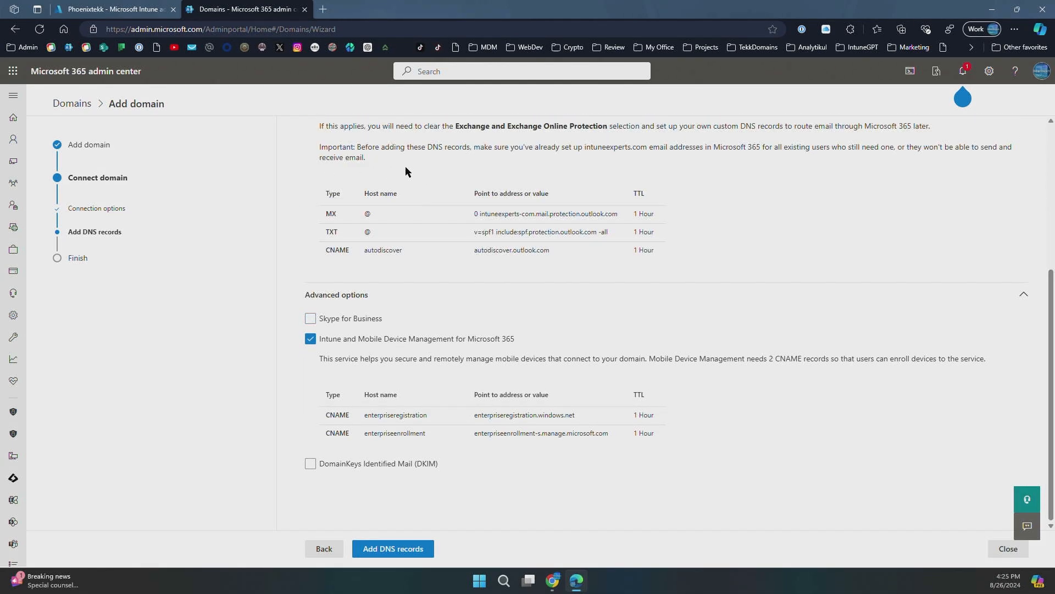
{"action": "left_click", "coordinate": [311, 340]}
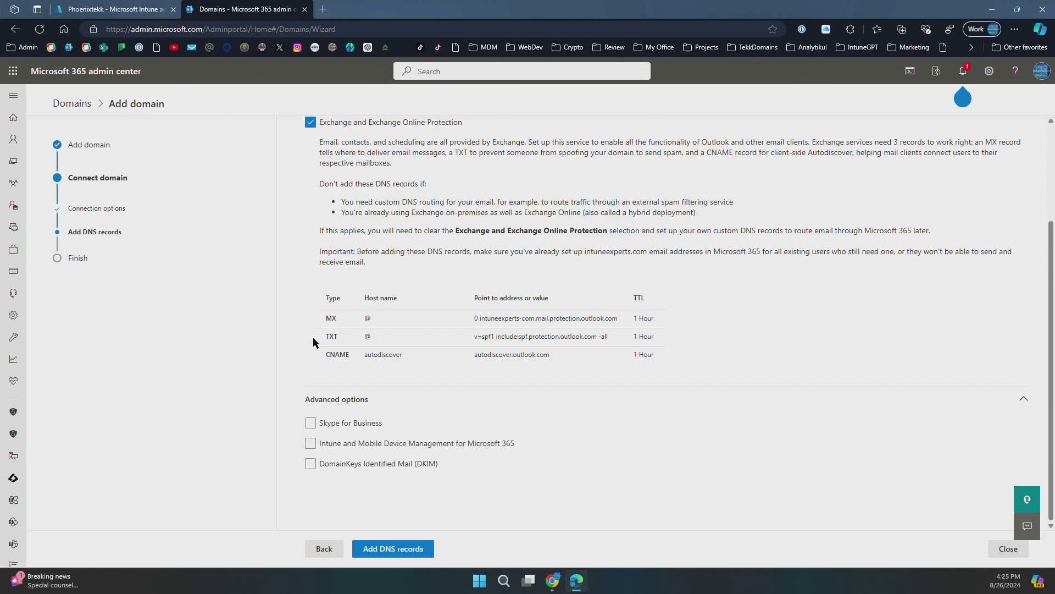
{"action": "left_click", "coordinate": [311, 465]}
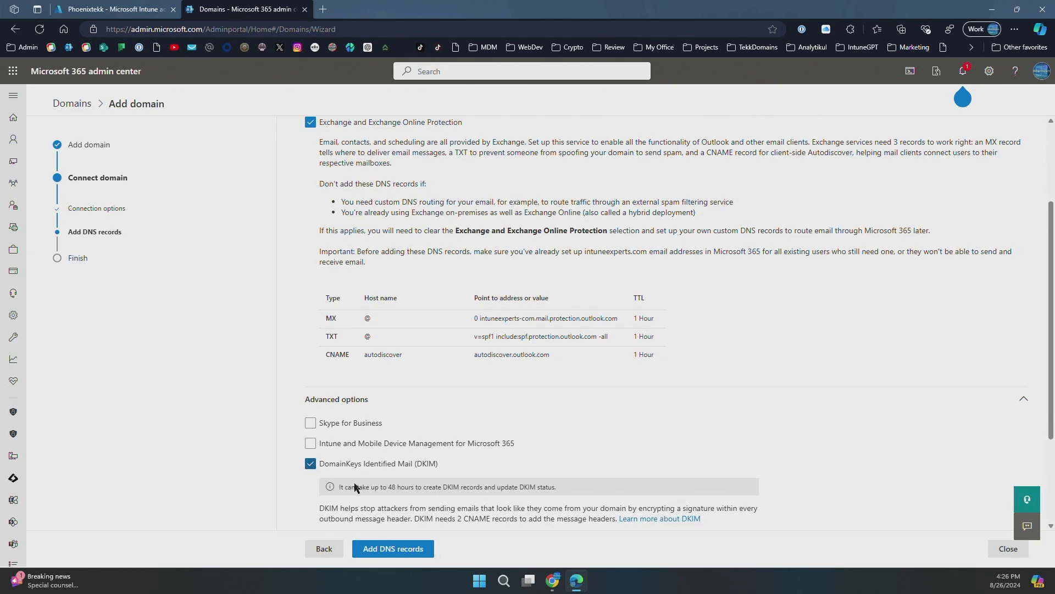
{"action": "left_click", "coordinate": [398, 550]}
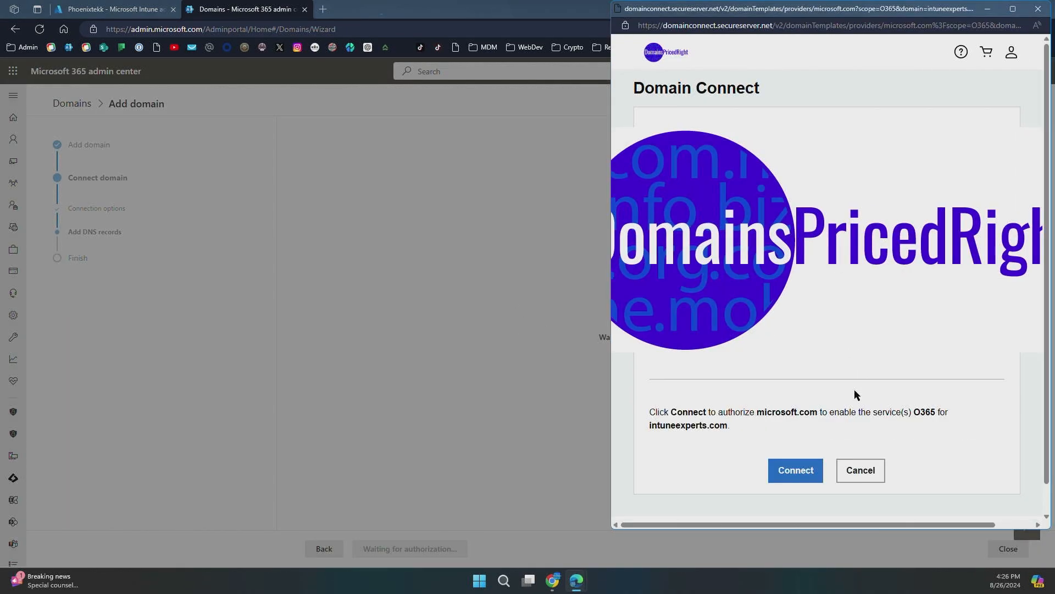
{"action": "left_click", "coordinate": [798, 440]}
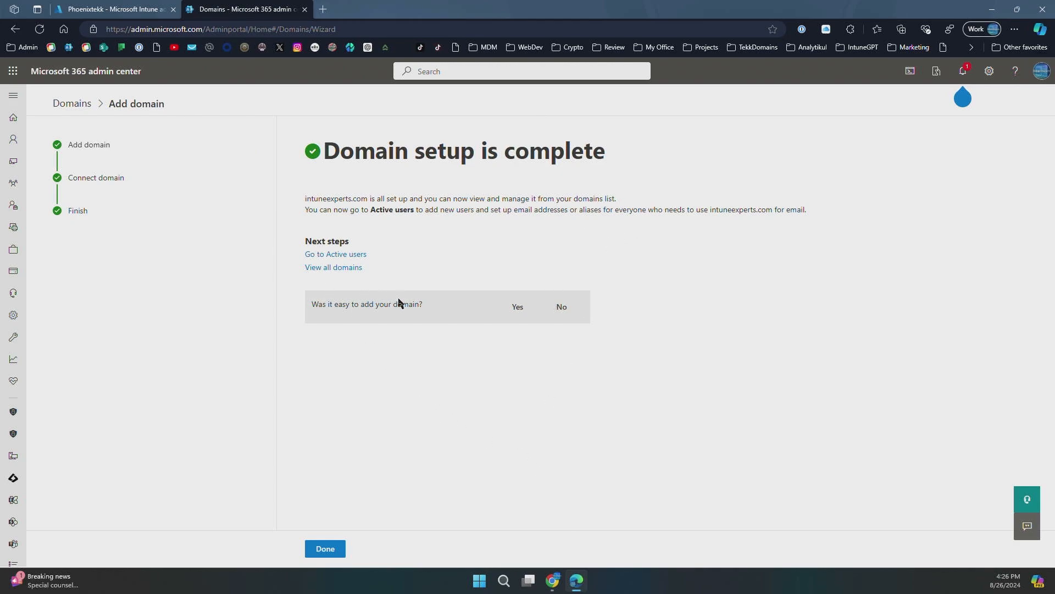
Finish the domain wizard, return to the admin center Home, and open a new browser tab.
{"action": "left_click", "coordinate": [328, 549]}
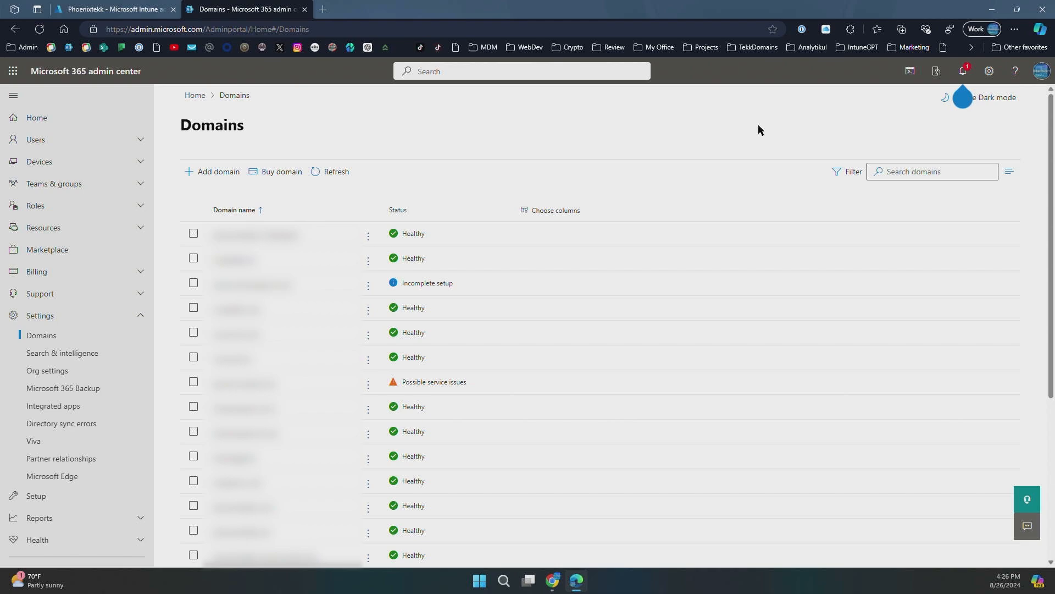
{"action": "left_click", "coordinate": [34, 118]}
{"action": "key", "text": "ctrl+t"}
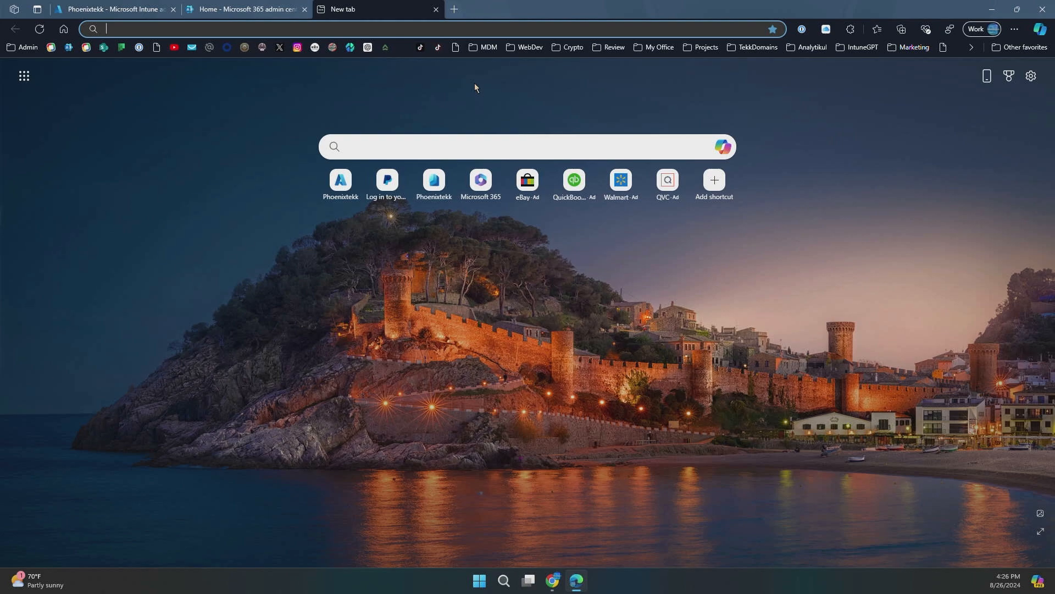
Open Apple Business Manager from the saved admin bookmarks.
{"action": "left_click", "coordinate": [24, 47]}
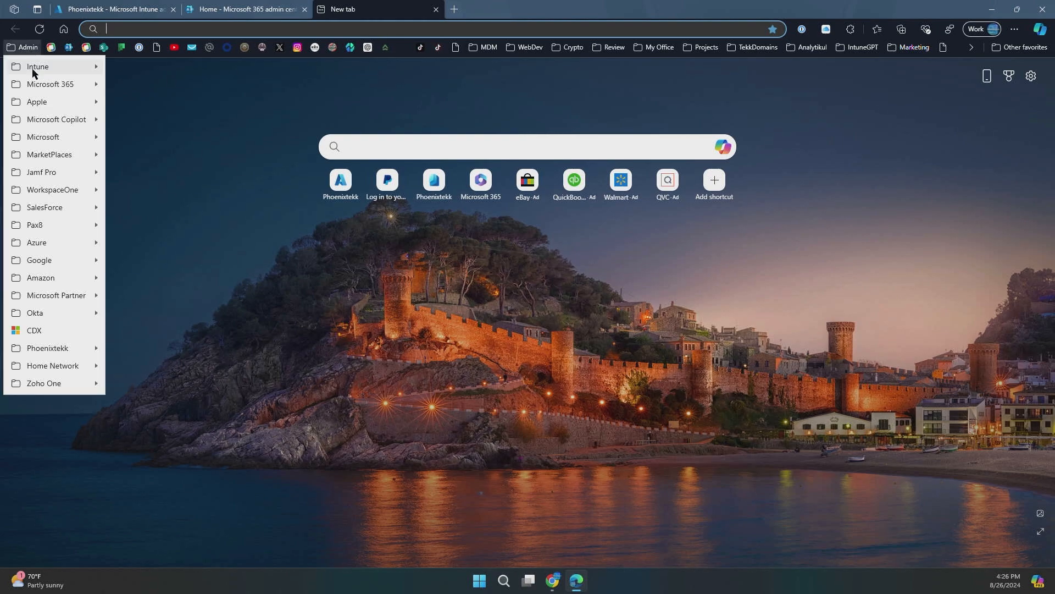
{"action": "mouse_move", "coordinate": [49, 102]}
{"action": "left_click", "coordinate": [127, 104]}
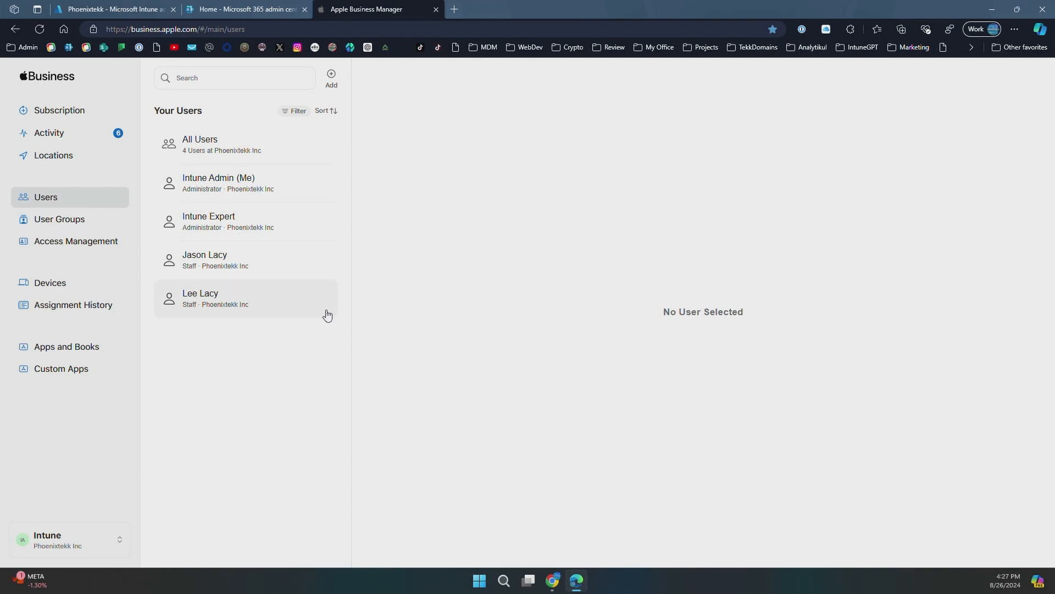
Open Preferences from the account menu and select Managed Apple IDs.
{"action": "left_click", "coordinate": [50, 538]}
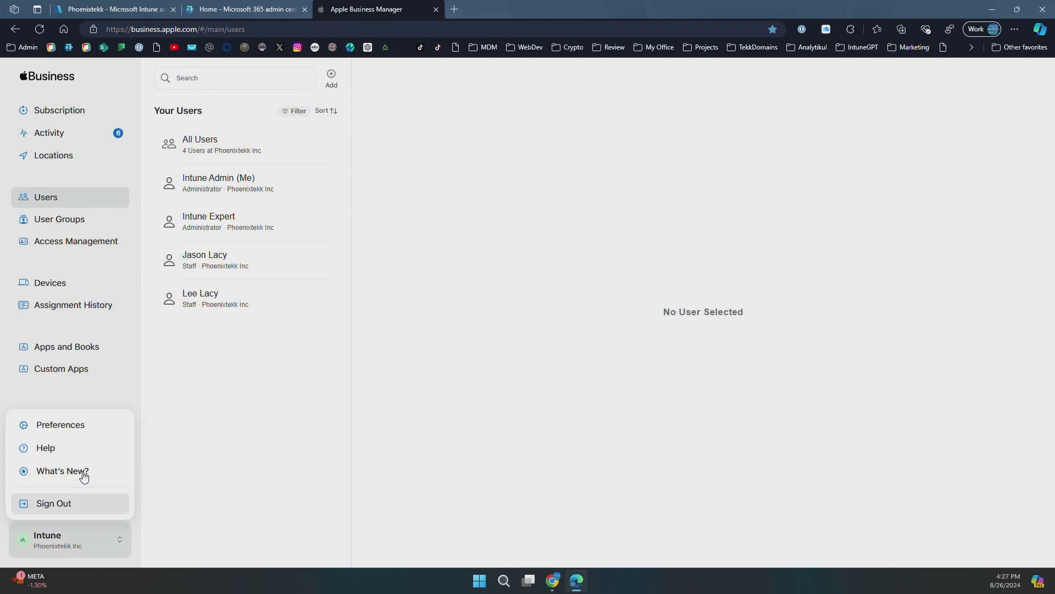
{"action": "left_click", "coordinate": [76, 431]}
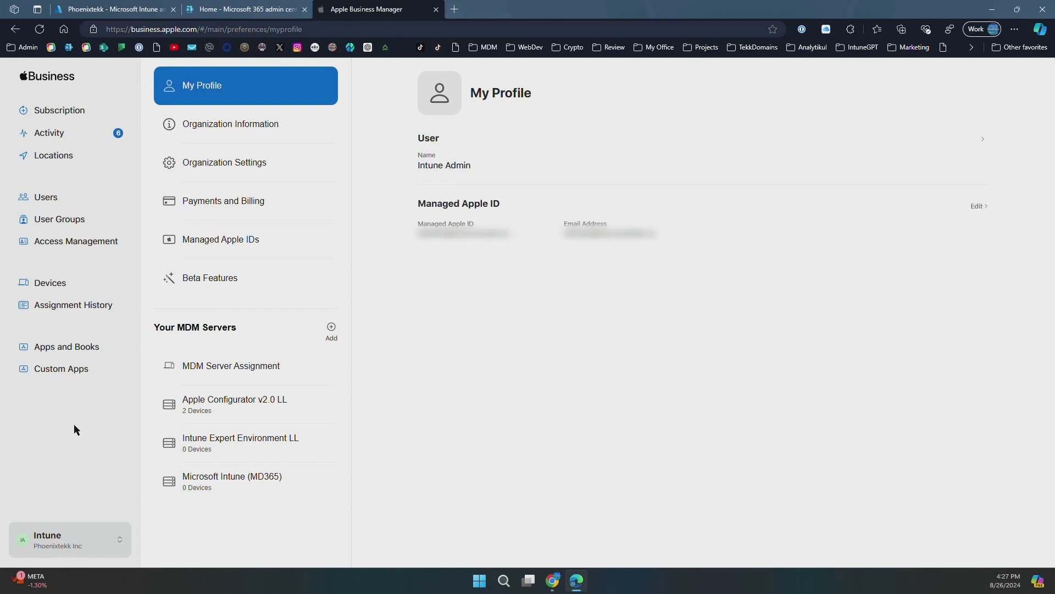
{"action": "left_click", "coordinate": [214, 248]}
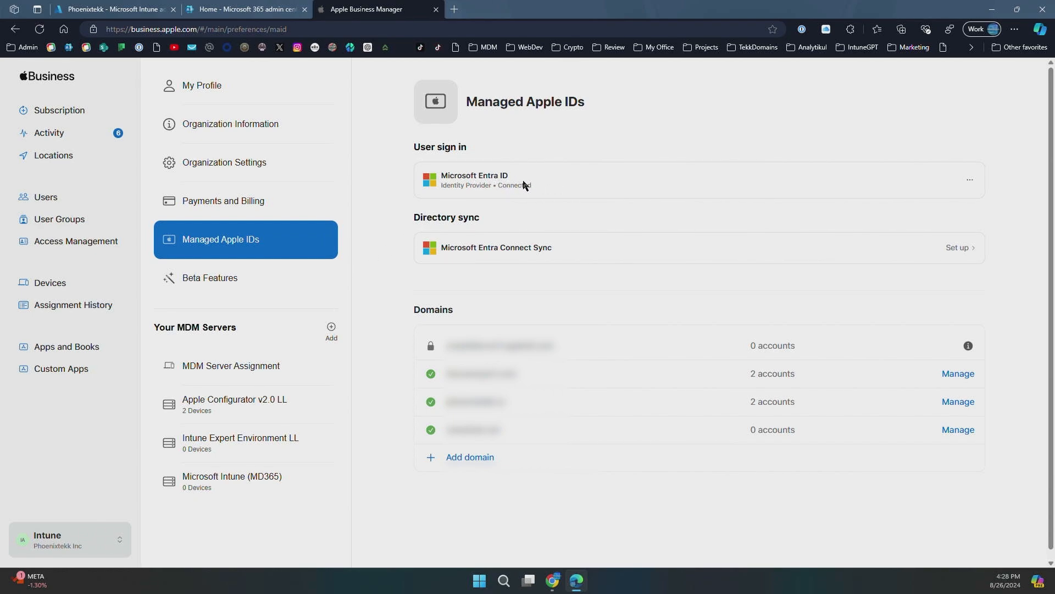
Add the domain IntuneExperts.com in Apple Business Manager and dismiss the confirmation toast.
{"action": "left_click", "coordinate": [475, 460]}
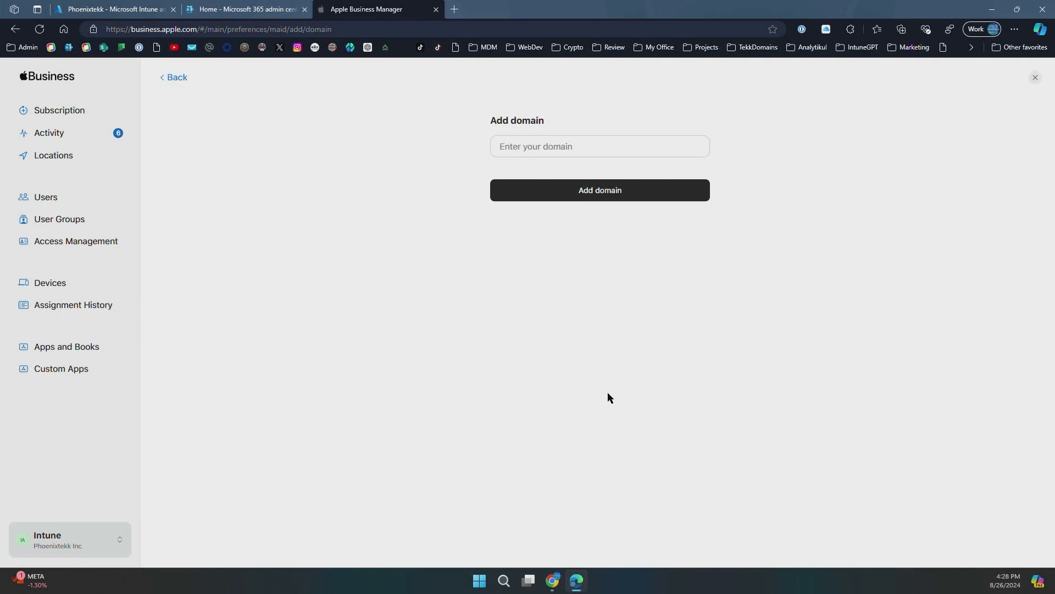
{"action": "left_click", "coordinate": [603, 150]}
{"action": "type", "text": "I"}
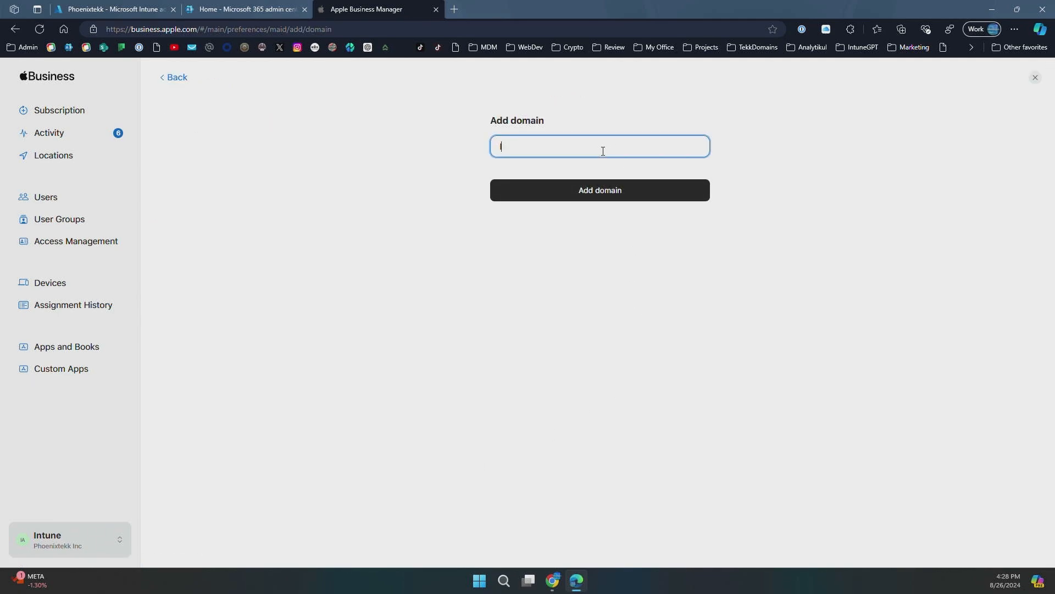
{"action": "type", "text": "ntuneExperts.com"}
{"action": "left_click", "coordinate": [621, 190]}
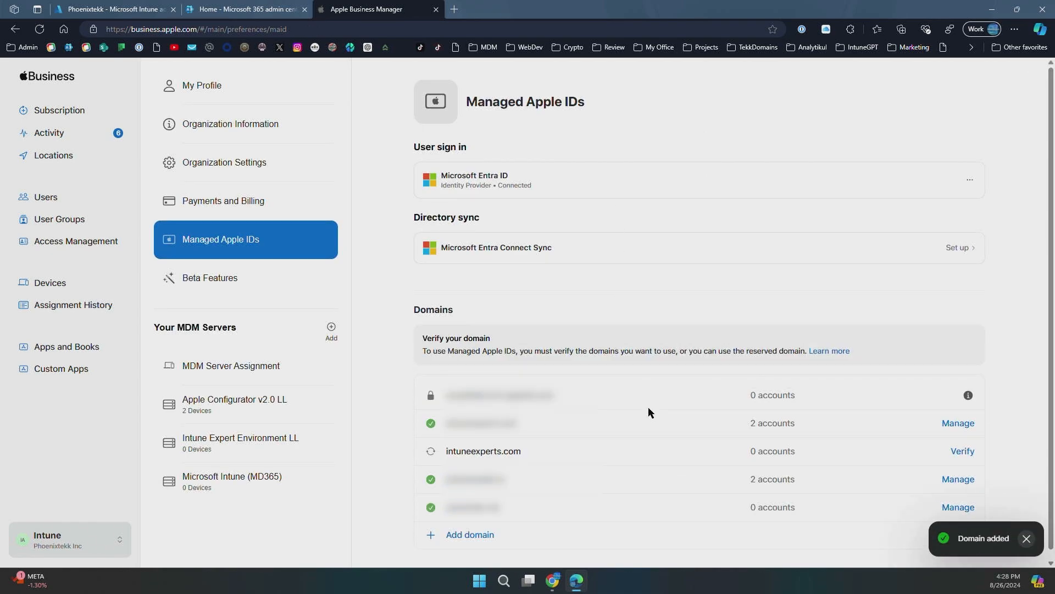
{"action": "left_click", "coordinate": [1026, 539]}
{"action": "scroll", "coordinate": [590, 470], "scroll_direction": "down", "scroll_amount": 1}
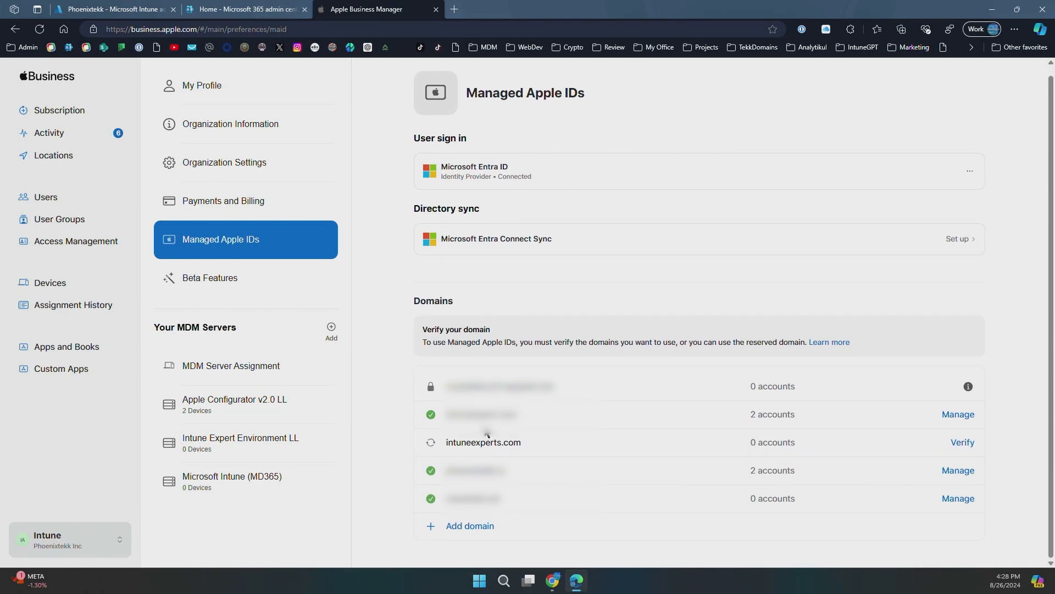
Copy the TXT verification record for intuneexperts.com and bring the GoDaddy DNS Management window over.
{"action": "left_click", "coordinate": [963, 442]}
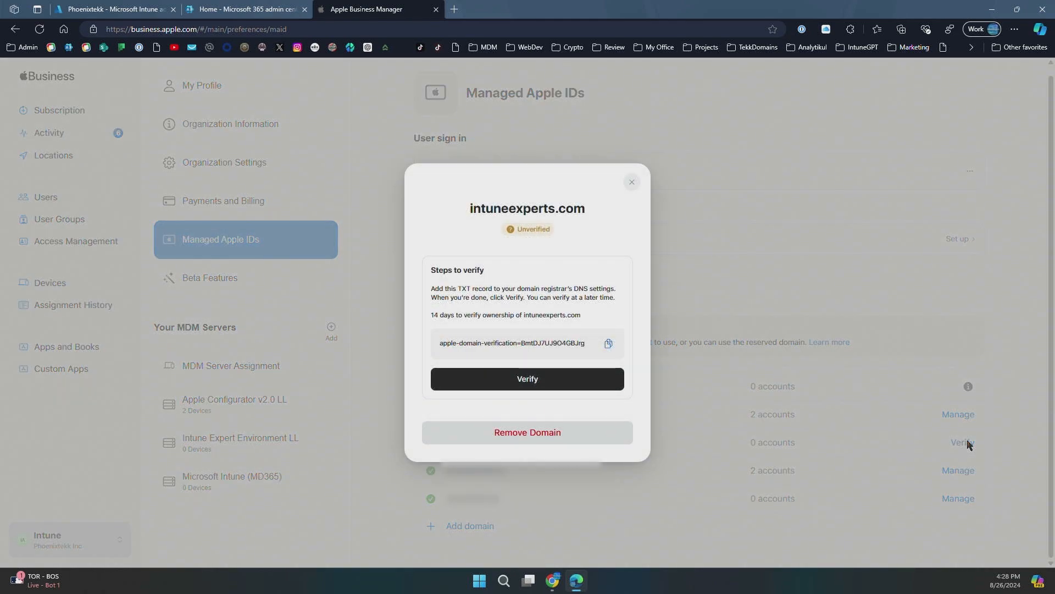
{"action": "left_click", "coordinate": [609, 345]}
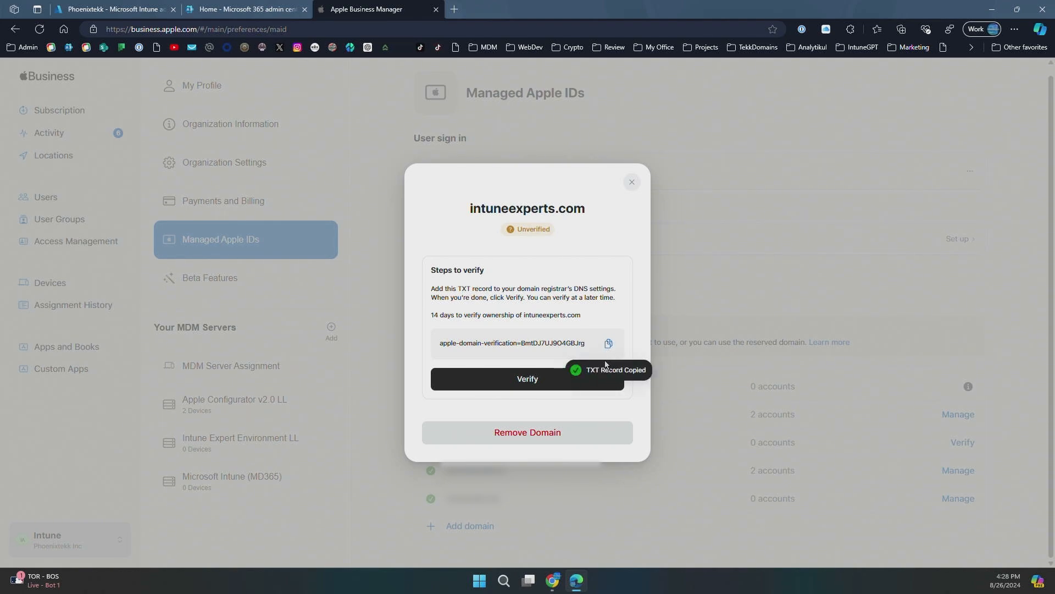
{"action": "left_click", "coordinate": [632, 182]}
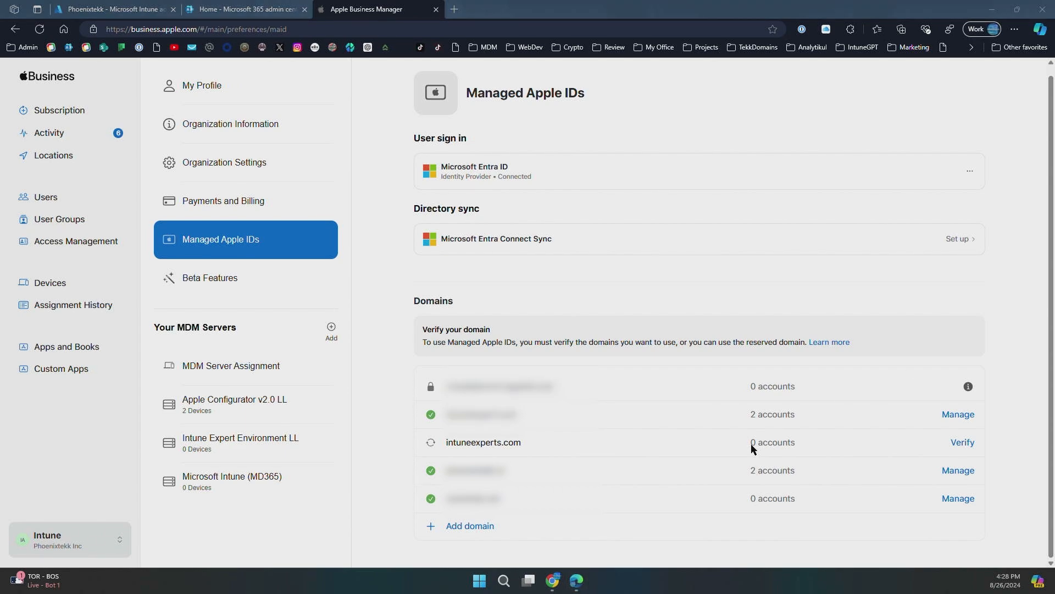
{"action": "left_click_drag", "start_coordinate": [751, 444], "coordinate": [400, 3]}
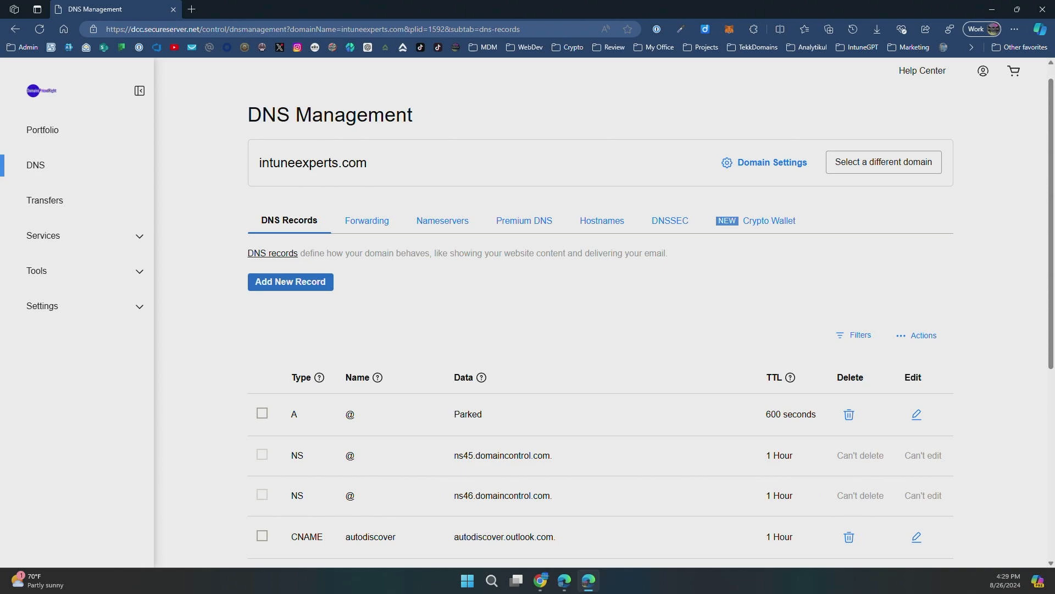
Save a new TXT record named @ holding the pasted Apple verification value.
{"action": "left_click", "coordinate": [291, 280]}
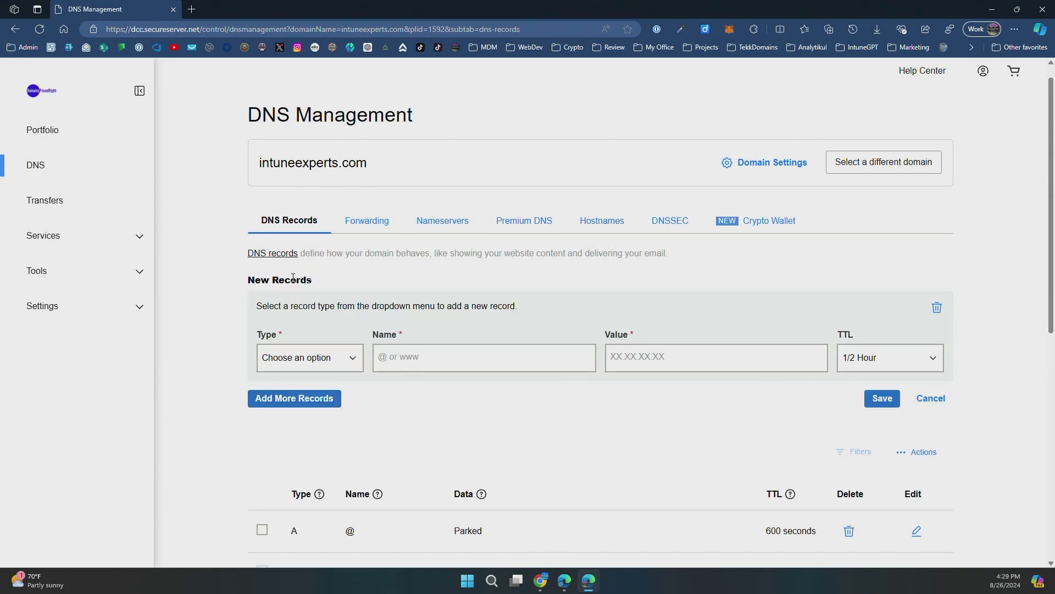
{"action": "left_click", "coordinate": [352, 358]}
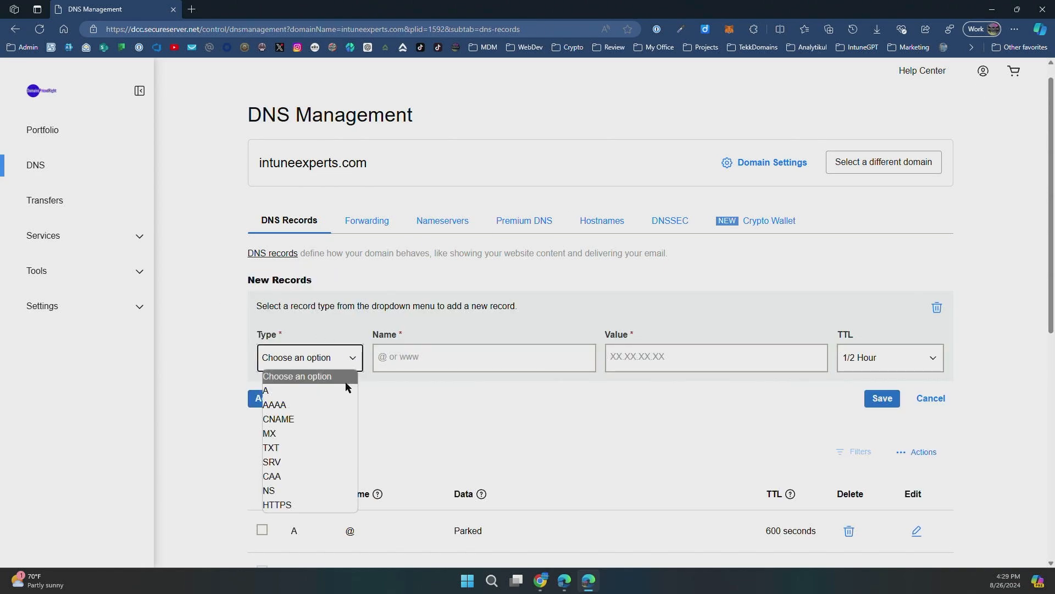
{"action": "left_click", "coordinate": [289, 448]}
{"action": "left_click", "coordinate": [449, 357]}
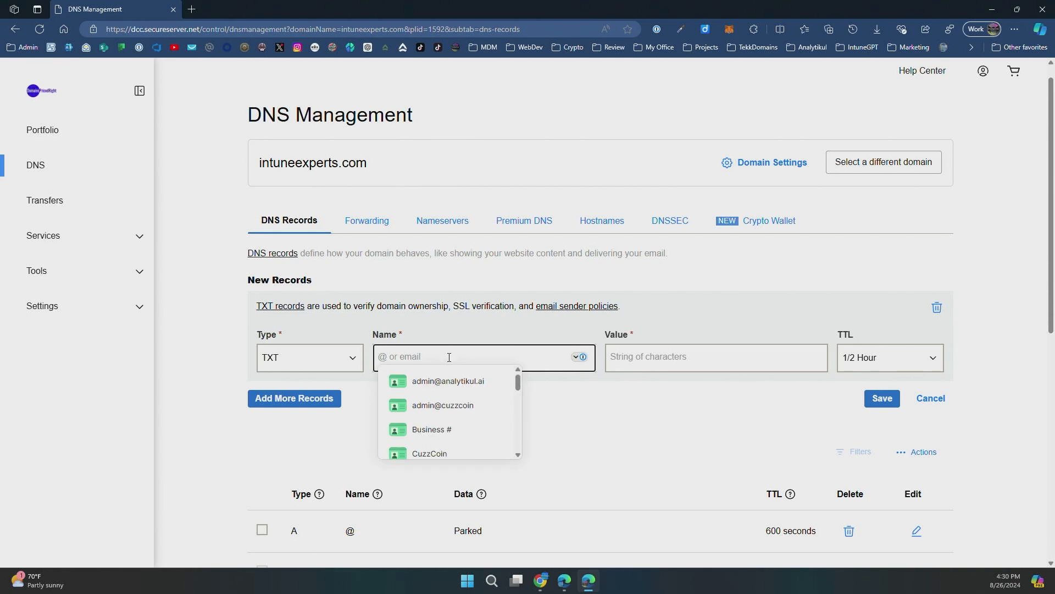
{"action": "type", "text": "@"}
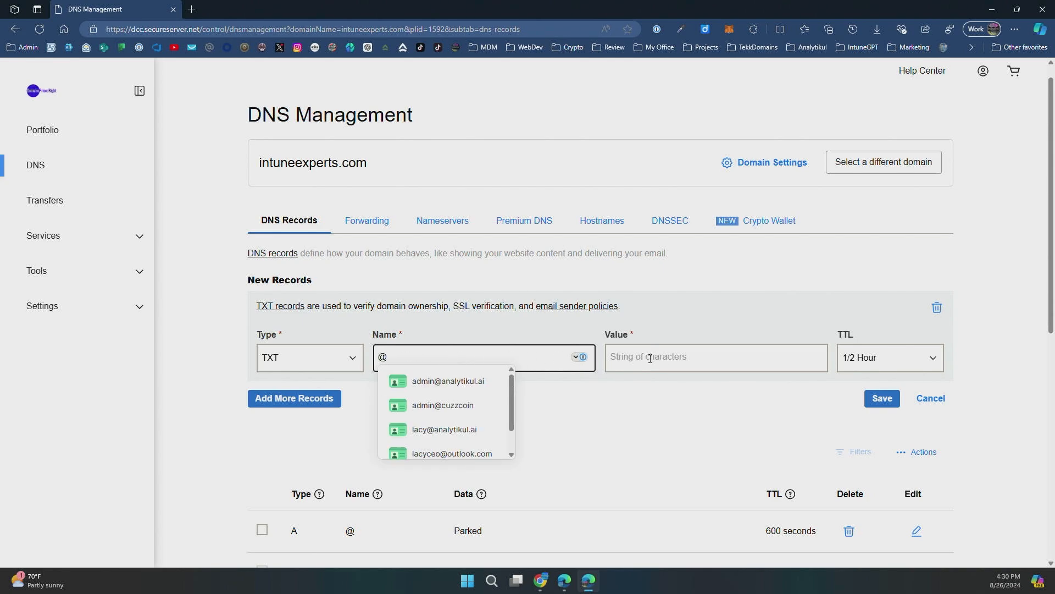
{"action": "left_click", "coordinate": [650, 358]}
{"action": "right_click", "coordinate": [650, 358]}
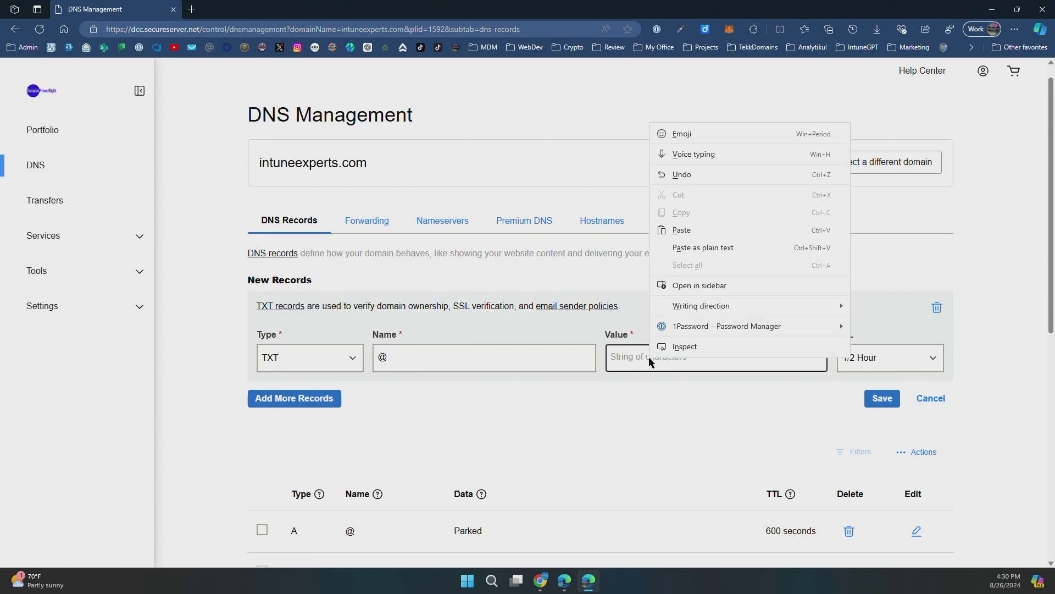
{"action": "left_click", "coordinate": [696, 231]}
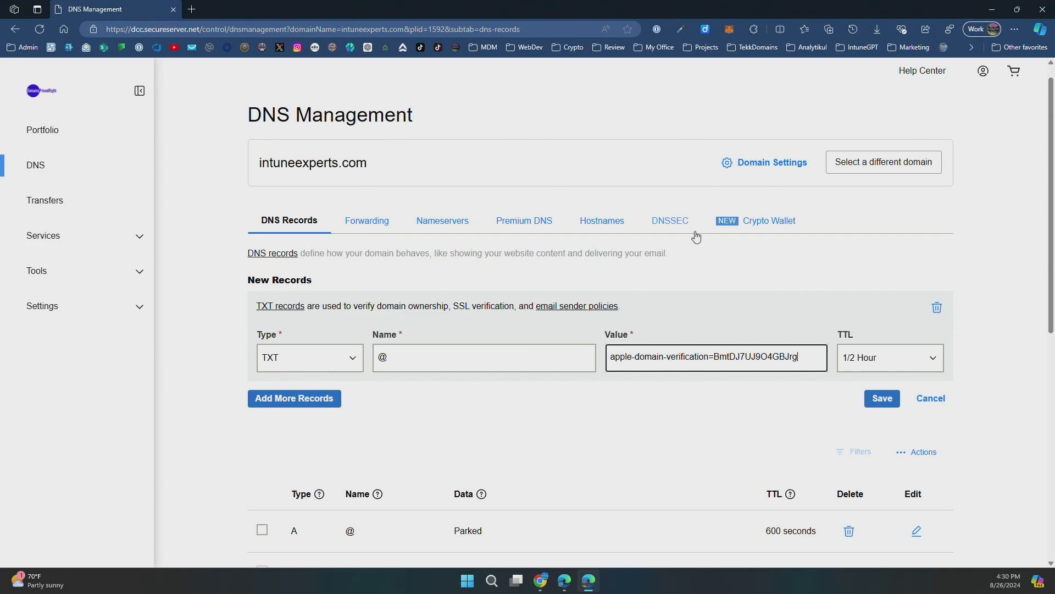
{"action": "left_click", "coordinate": [878, 399]}
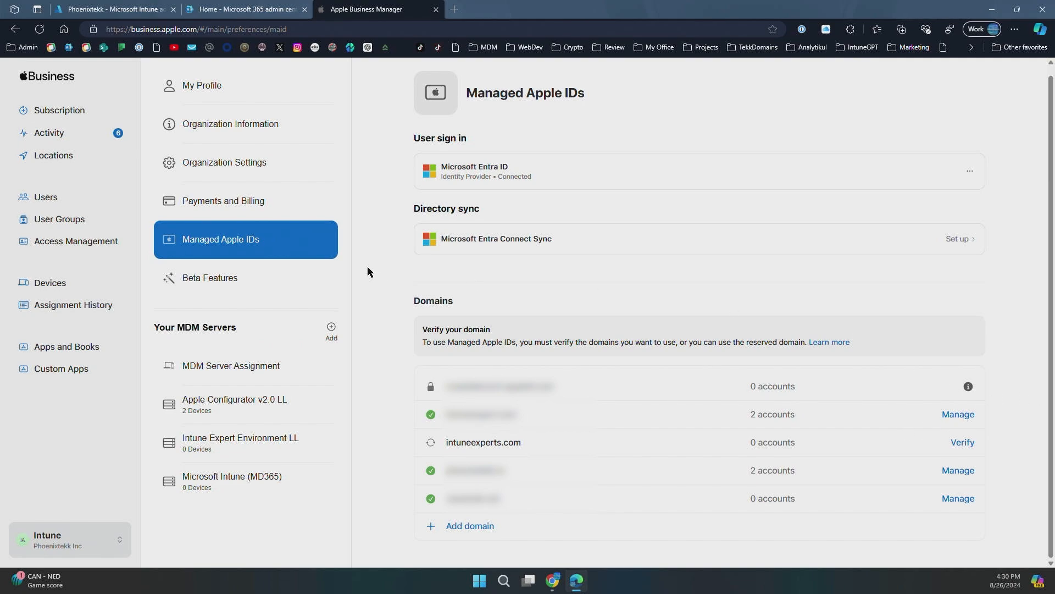
Reload Apple Business Manager and verify ownership of intuneexperts.com.
{"action": "right_click", "coordinate": [372, 270]}
{"action": "left_click", "coordinate": [403, 286]}
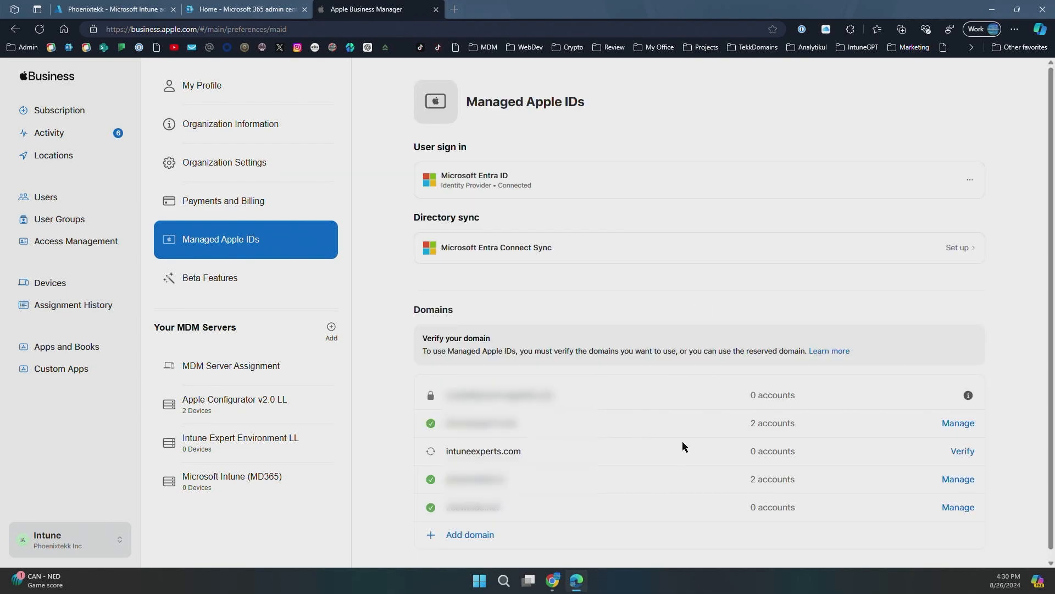
{"action": "left_click", "coordinate": [963, 451]}
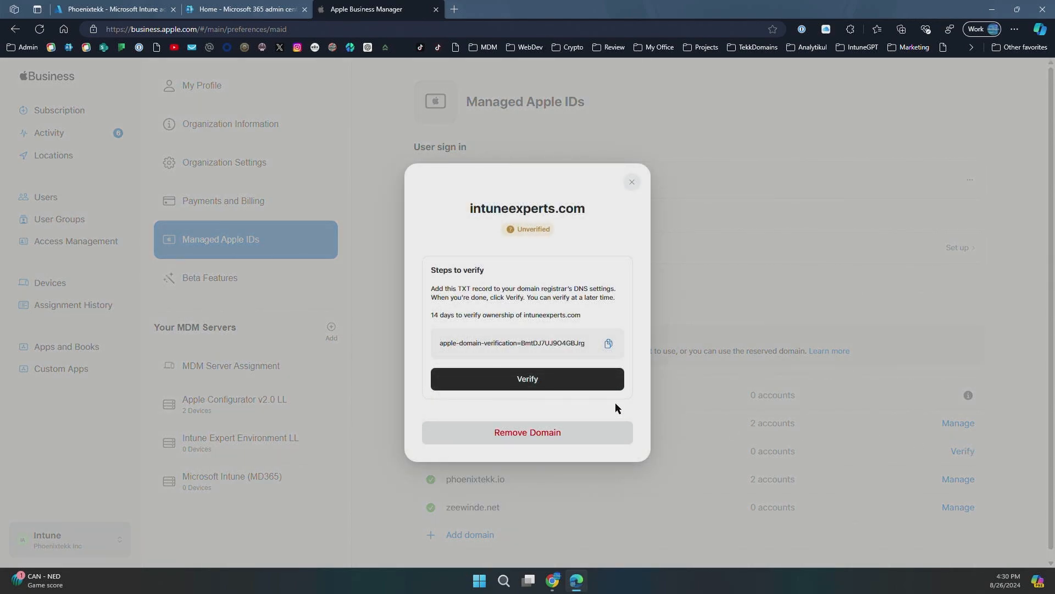
{"action": "left_click", "coordinate": [531, 381]}
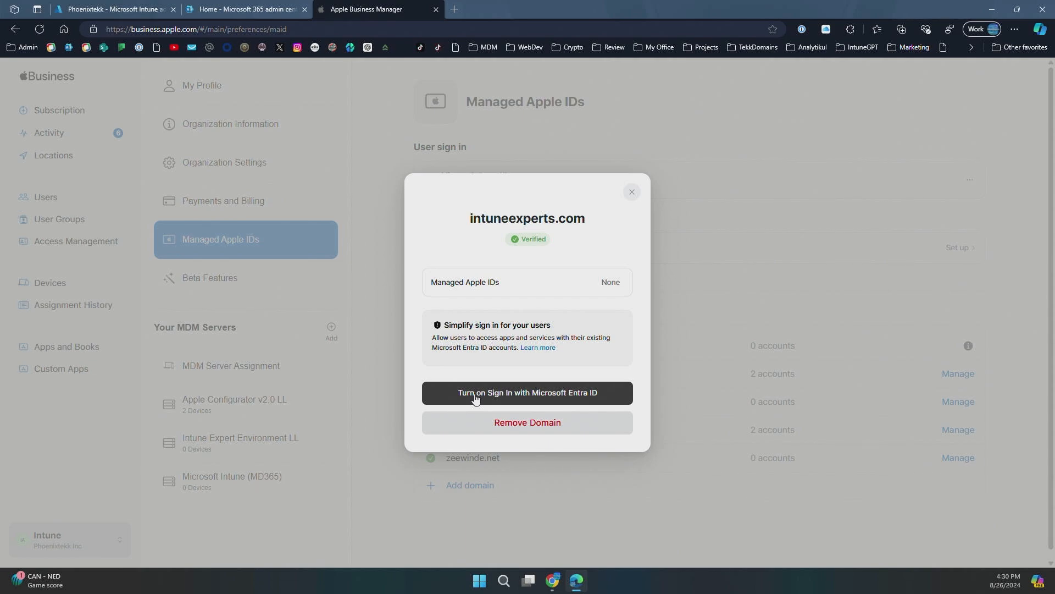
Dismiss the Microsoft Entra ID sign-in prompt for now and move to the Intune admin center.
{"action": "left_click", "coordinate": [596, 399]}
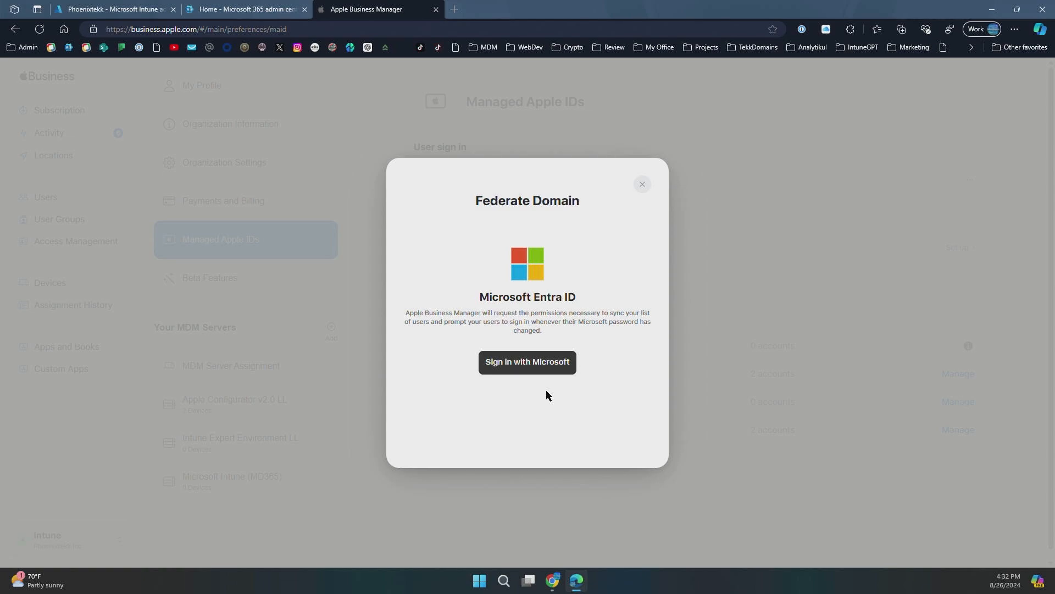
{"action": "left_click", "coordinate": [643, 184]}
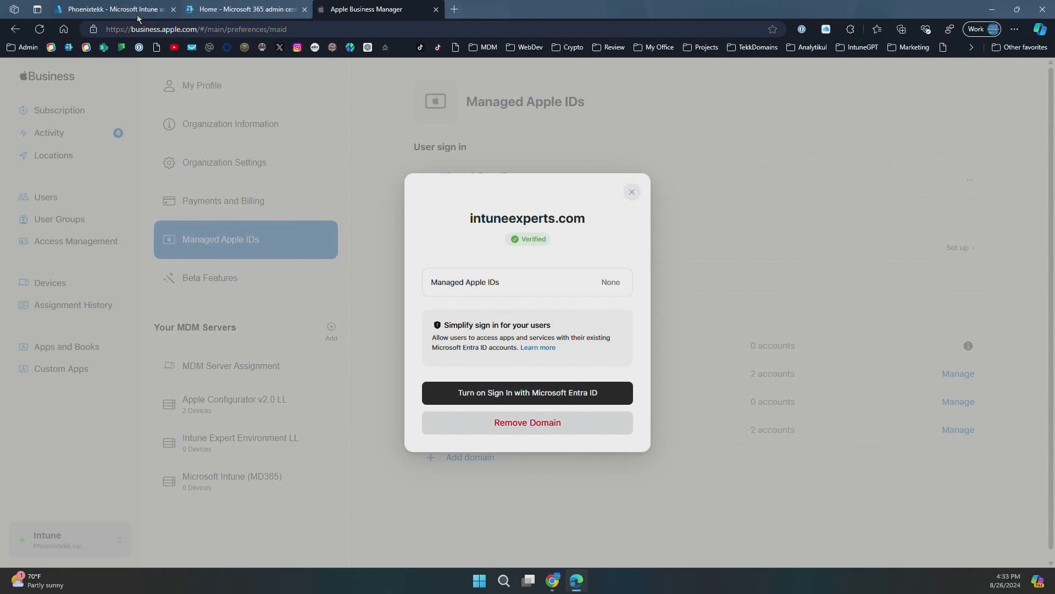
{"action": "left_click", "coordinate": [120, 15]}
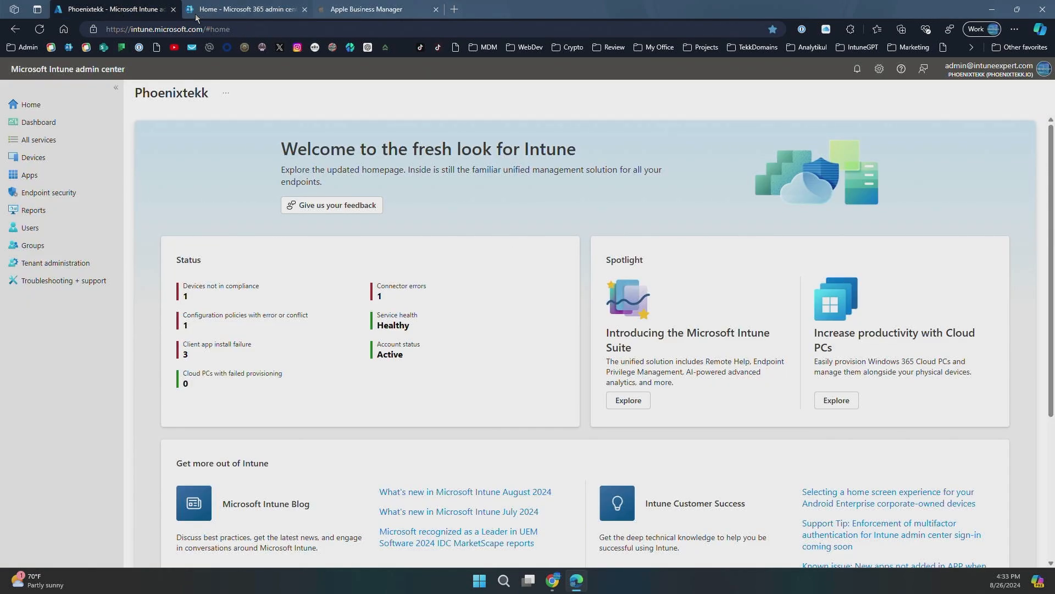
In the Microsoft 365 admin center, start a new active user named Federation Account.
{"action": "left_click", "coordinate": [240, 9]}
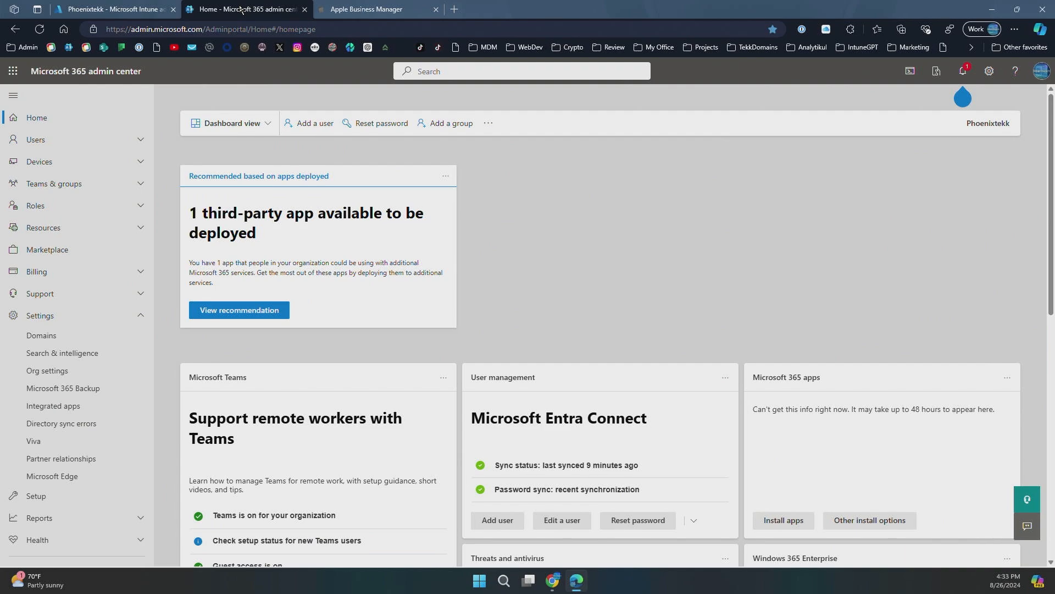
{"action": "left_click", "coordinate": [34, 139]}
{"action": "left_click", "coordinate": [63, 160]}
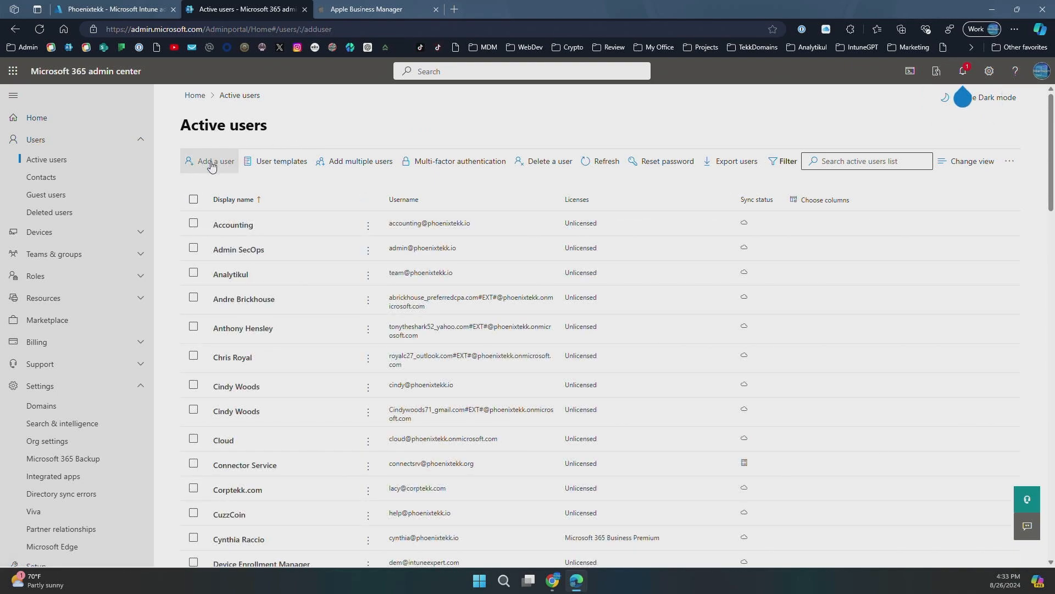
{"action": "left_click", "coordinate": [215, 160]}
{"action": "left_click", "coordinate": [495, 237]}
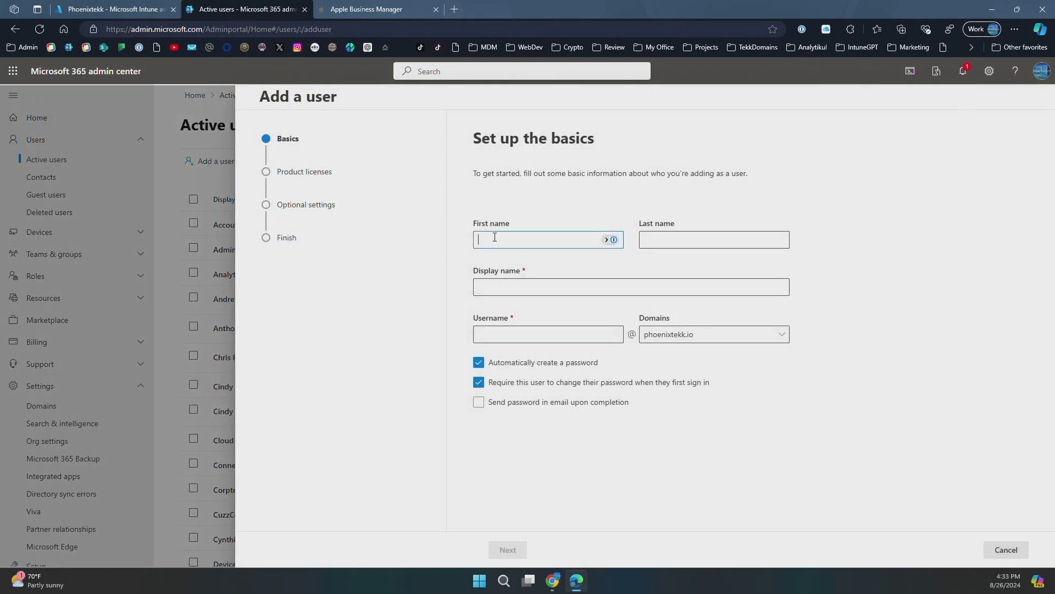
{"action": "type", "text": "Federation"}
{"action": "key", "text": "Tab"}
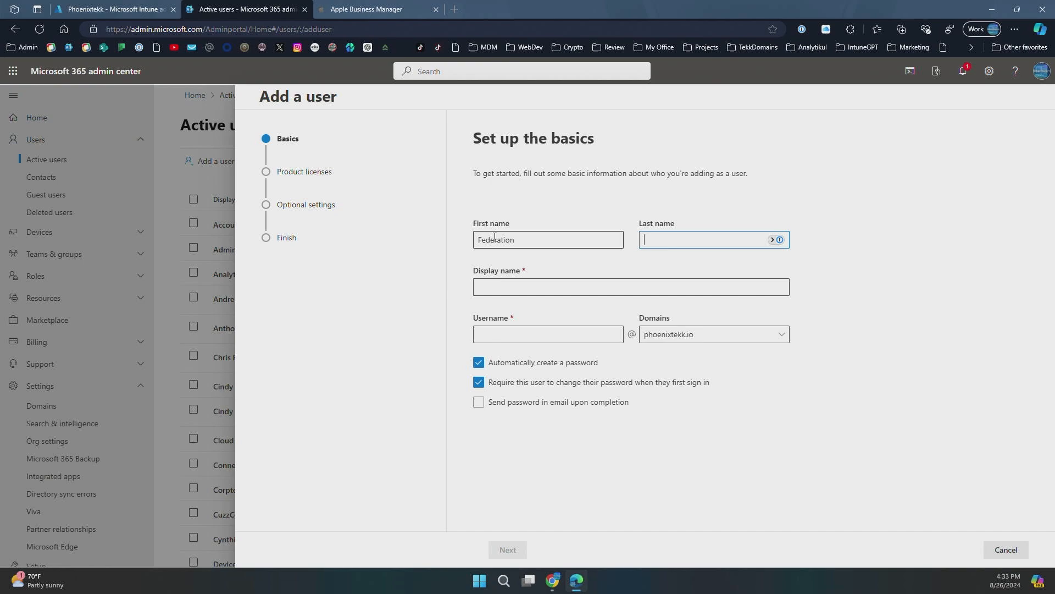
{"action": "type", "text": "Account"}
{"action": "key", "text": "Tab"}
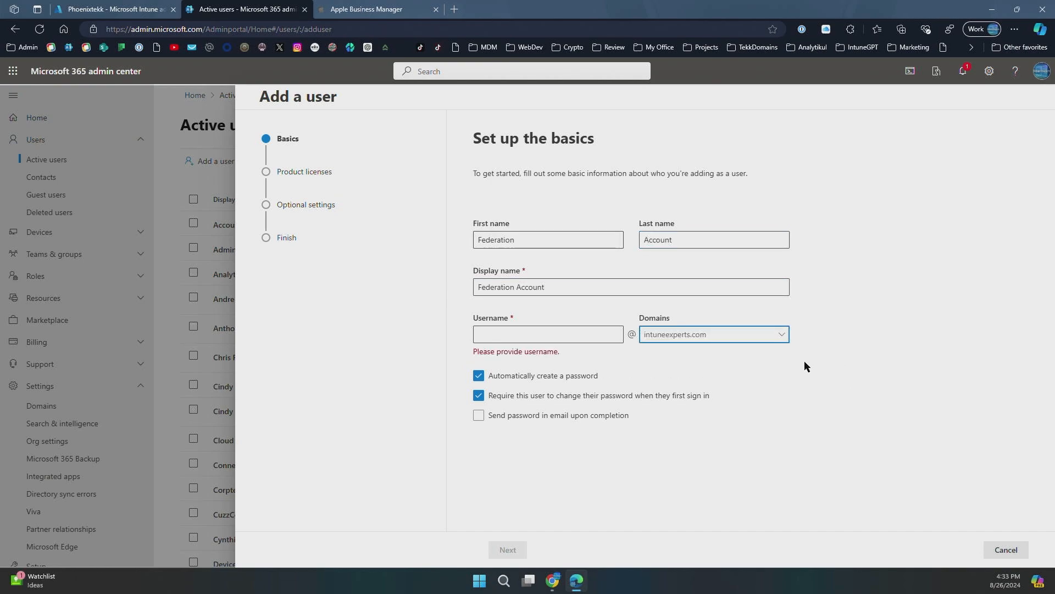
Set the username to lowercase 'federation', copied from the first name.
{"action": "left_click", "coordinate": [549, 335]}
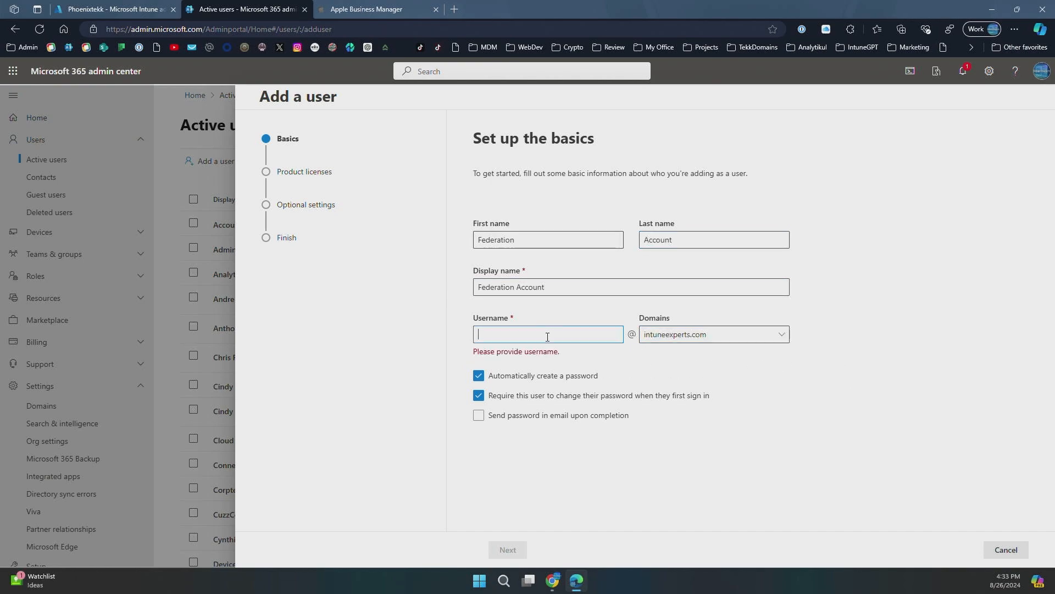
{"action": "double_click", "coordinate": [505, 241]}
{"action": "key", "text": "ctrl+c"}
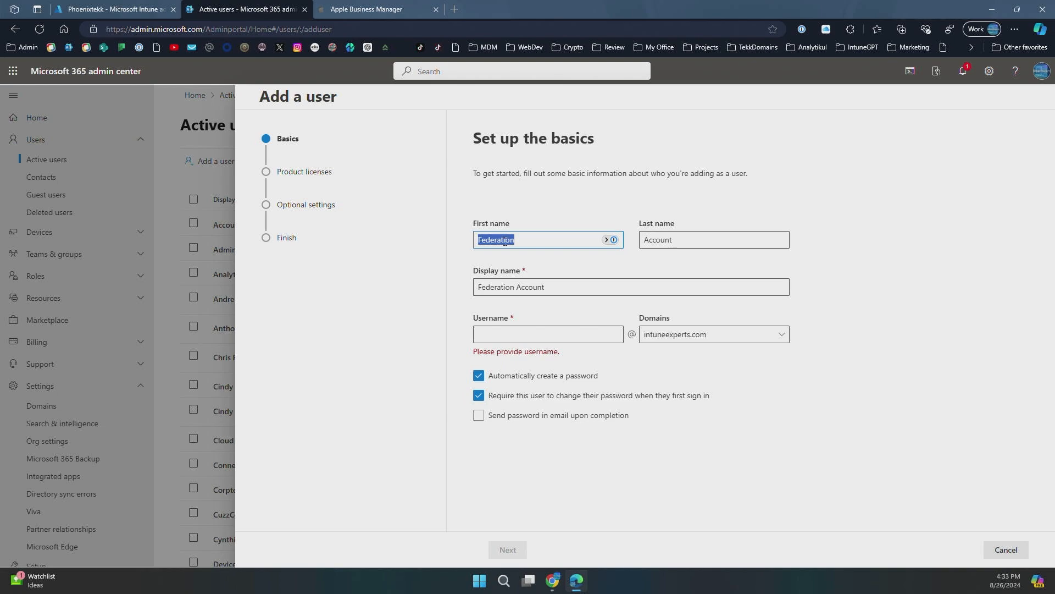
{"action": "left_click", "coordinate": [506, 336]}
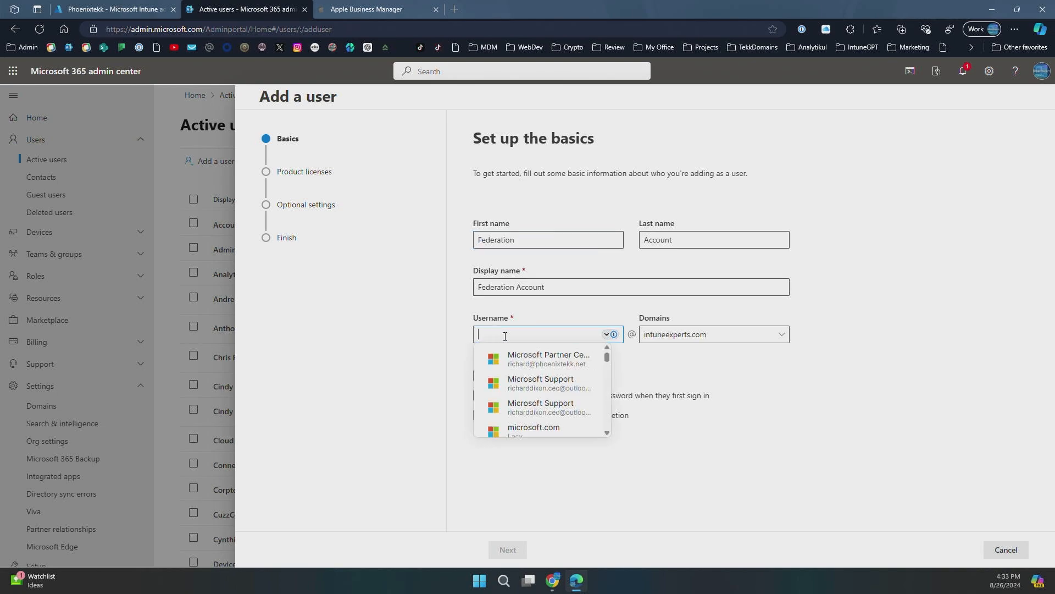
{"action": "key", "text": "ctrl+v"}
{"action": "key", "text": "Home"}
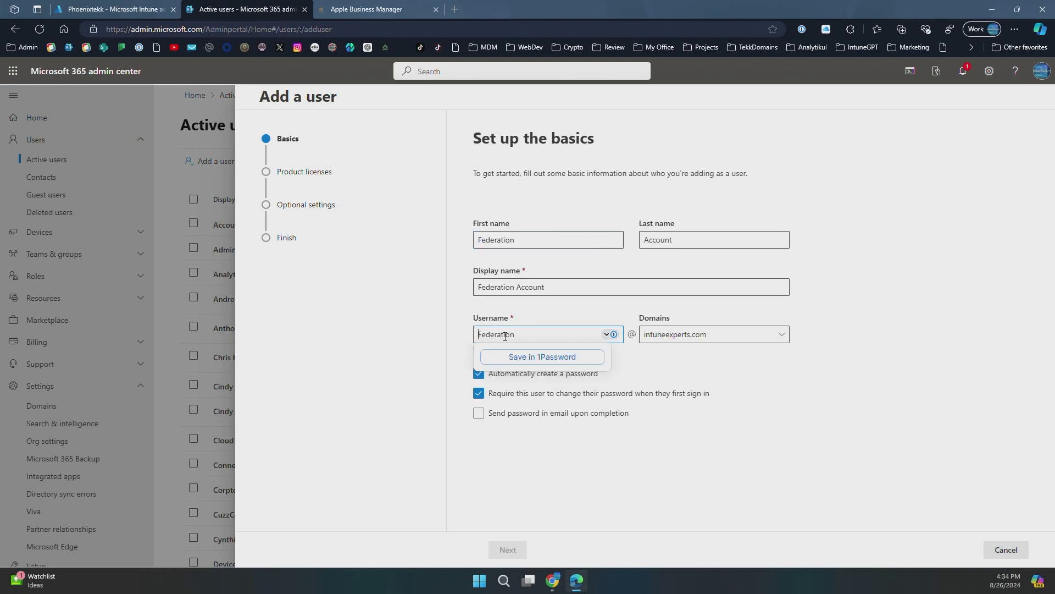
{"action": "key", "text": "Delete"}
{"action": "type", "text": "f"}
{"action": "left_click", "coordinate": [883, 410]}
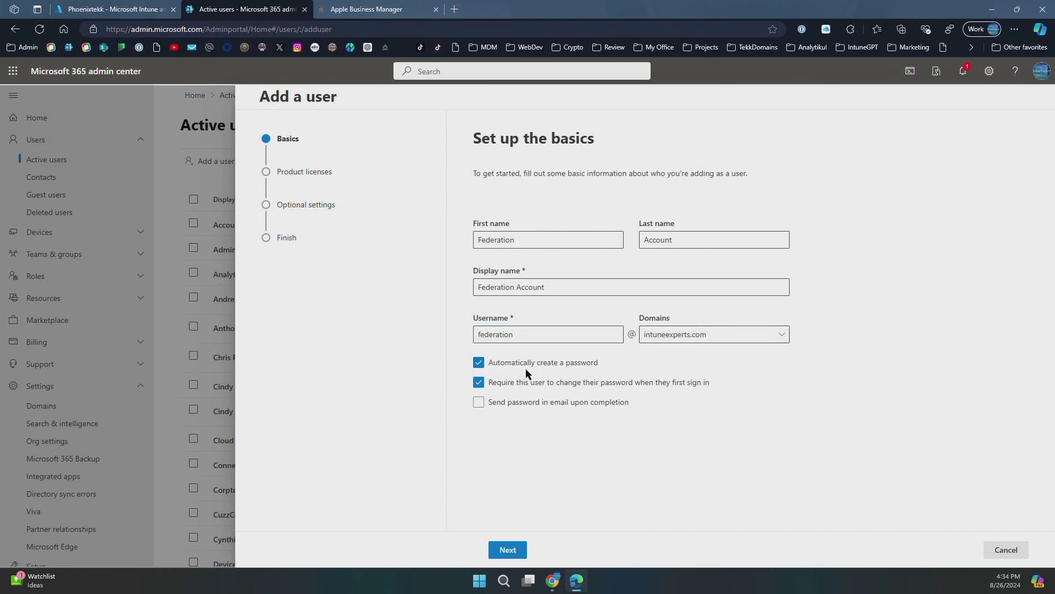
Enter a custom password, email it, skip forced change at first sign-in, and continue to licences.
{"action": "left_click", "coordinate": [563, 364]}
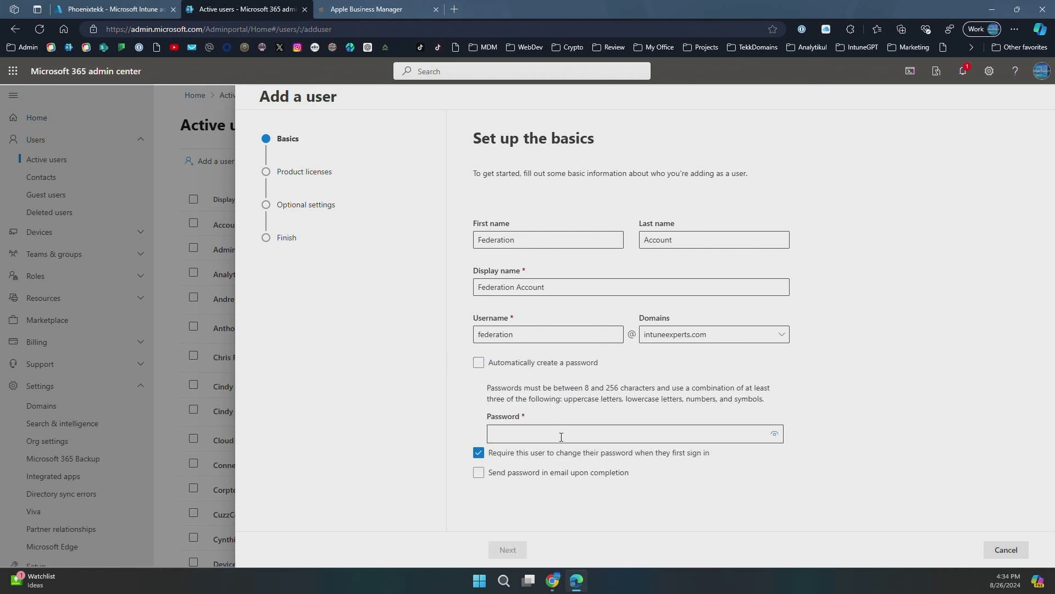
{"action": "left_click", "coordinate": [562, 435]}
{"action": "type", "text": "••••••"}
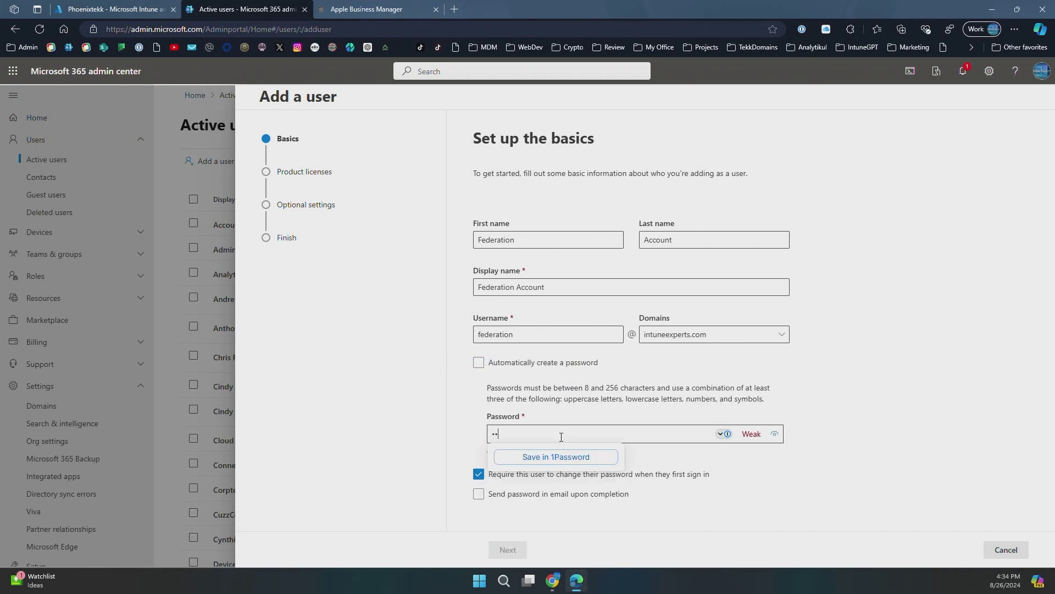
{"action": "type", "text": "•••••••"}
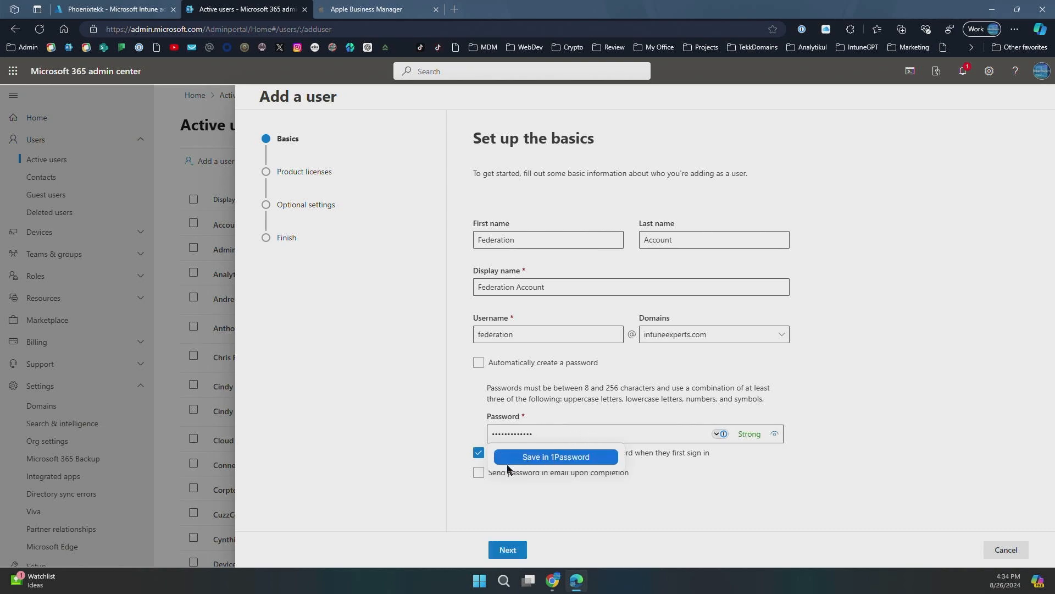
{"action": "left_click", "coordinate": [478, 474]}
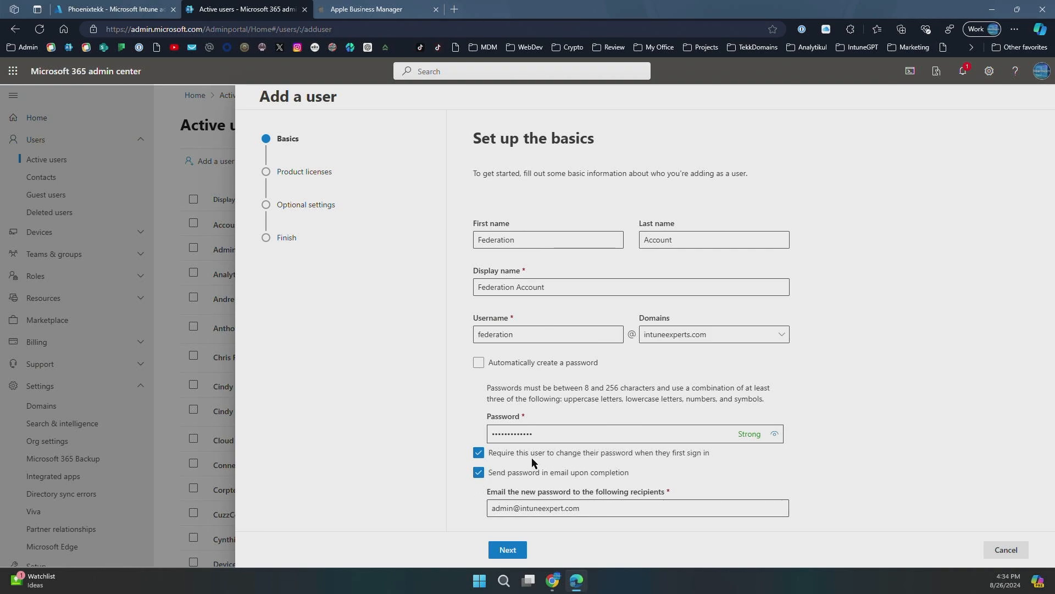
{"action": "left_click", "coordinate": [488, 456]}
{"action": "left_click", "coordinate": [507, 549]}
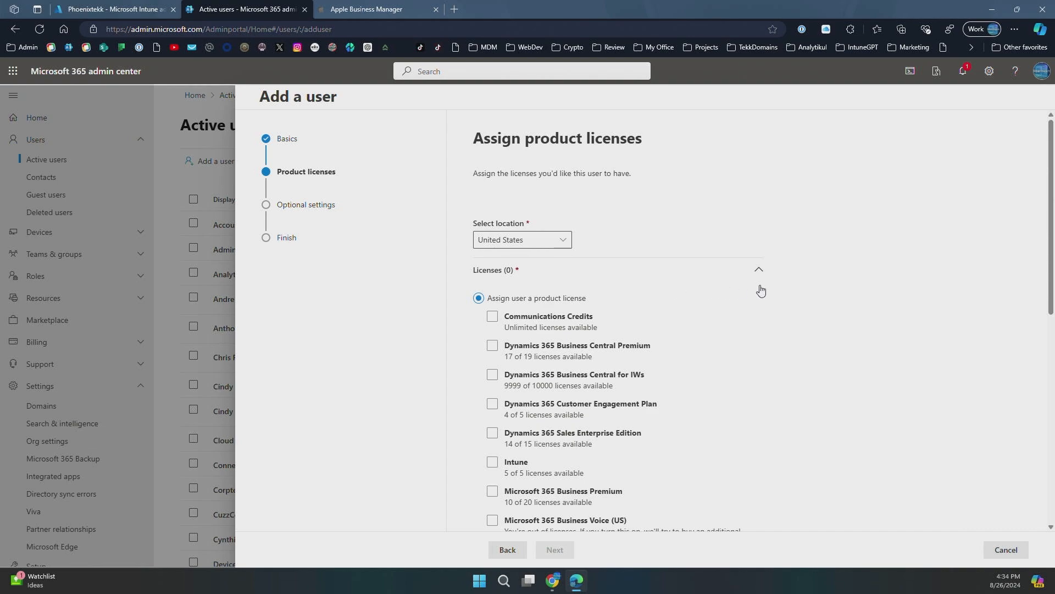
Assign the Microsoft 365 Business Premium licence to the new user.
{"action": "scroll", "coordinate": [782, 286], "scroll_direction": "down", "scroll_amount": 1}
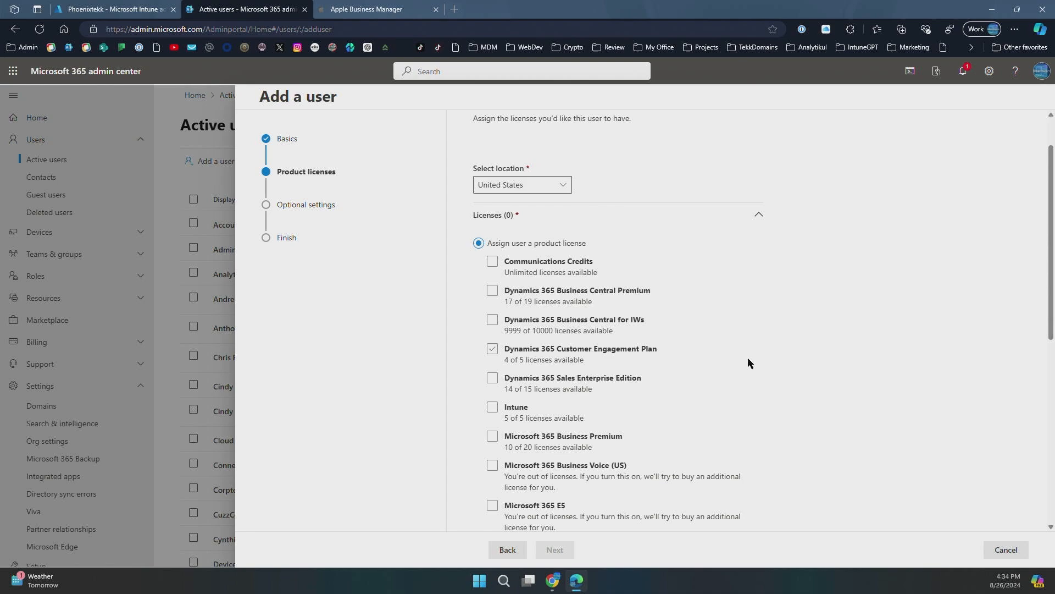
{"action": "left_click", "coordinate": [492, 437]}
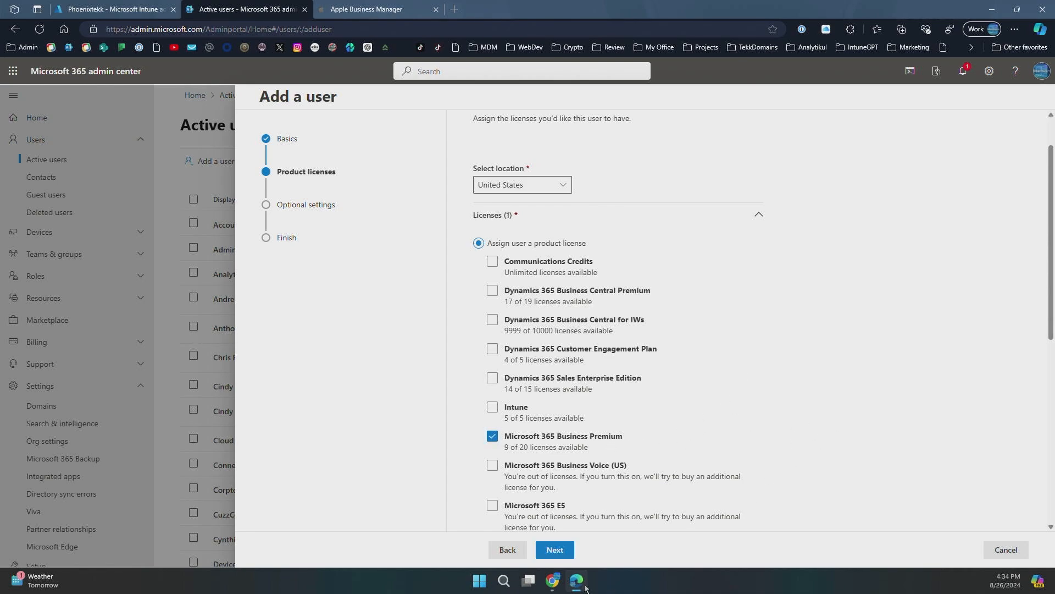
{"action": "left_click", "coordinate": [552, 550]}
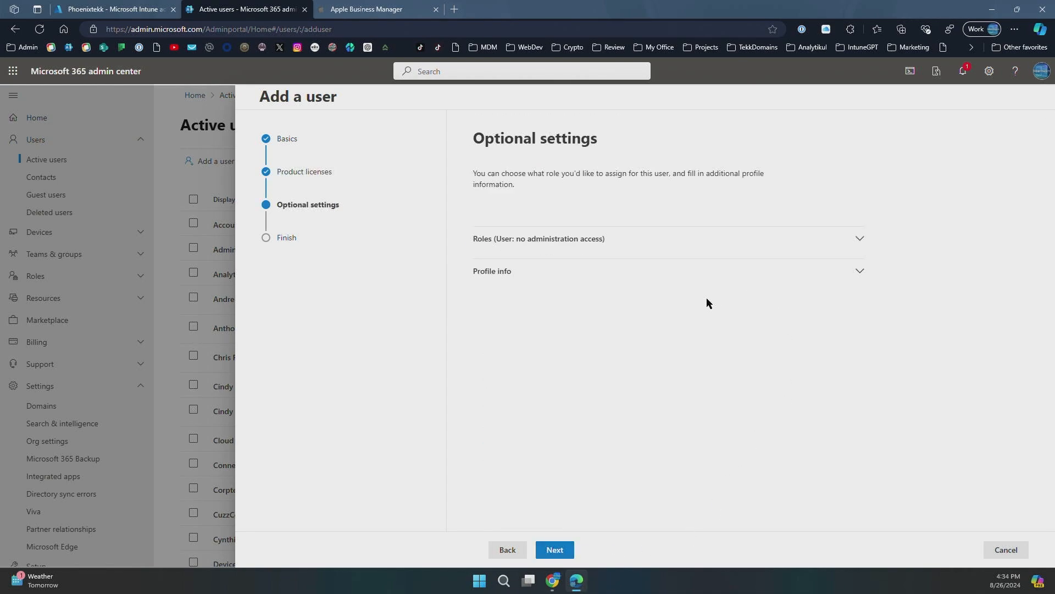
Grant Global Administrator admin center access, finish adding the user, and close the wizard.
{"action": "left_click", "coordinate": [546, 241]}
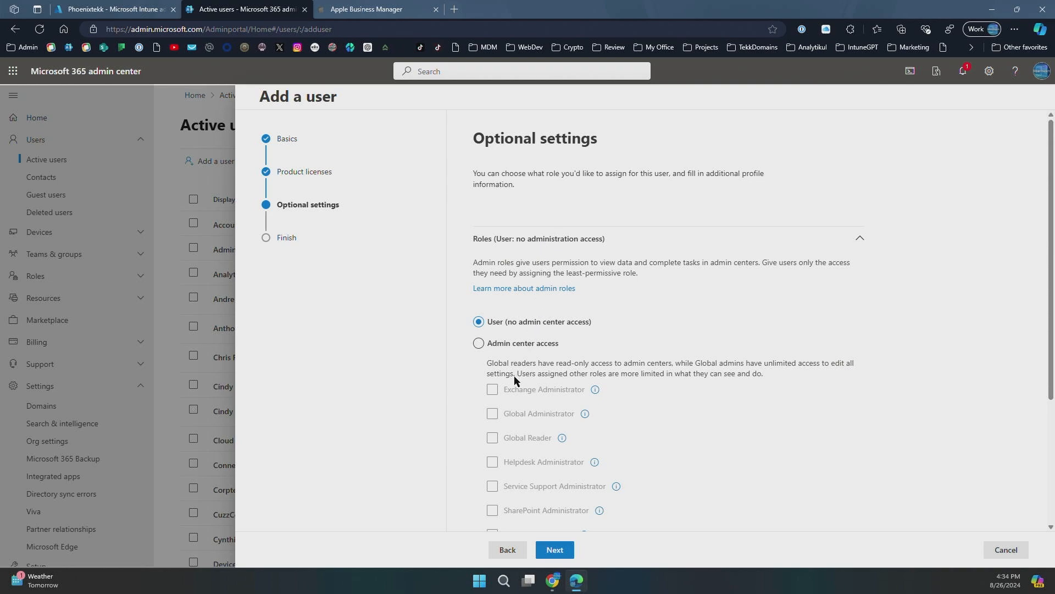
{"action": "left_click", "coordinate": [478, 343]}
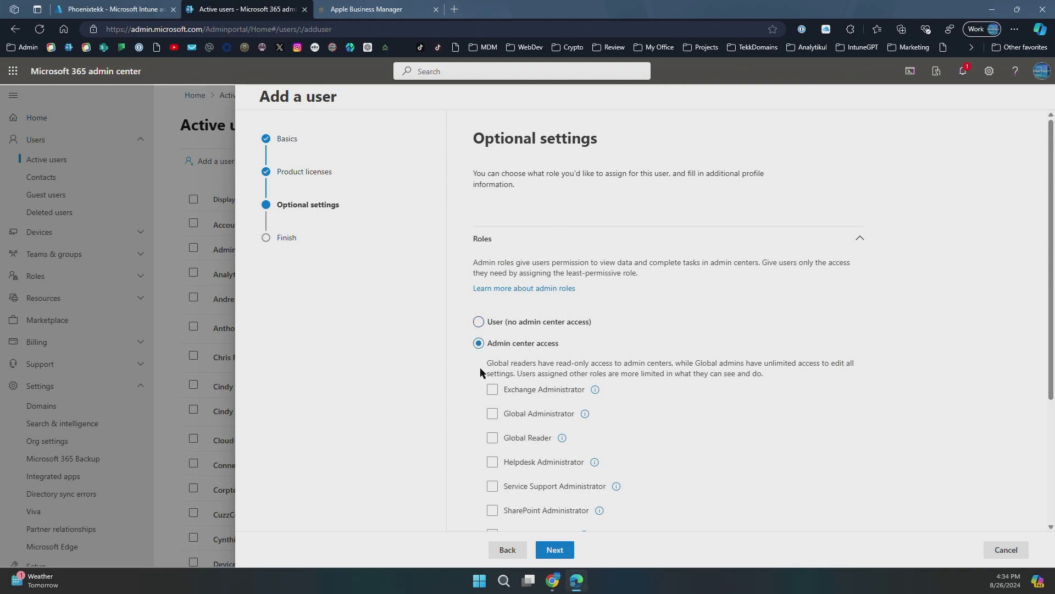
{"action": "left_click", "coordinate": [492, 413]}
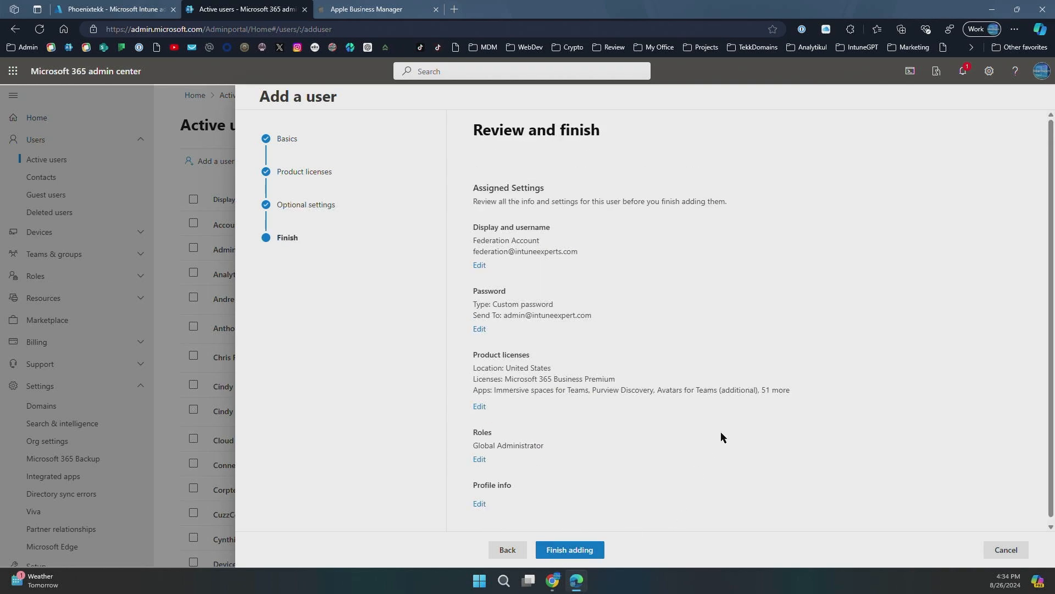
{"action": "left_click", "coordinate": [575, 551]}
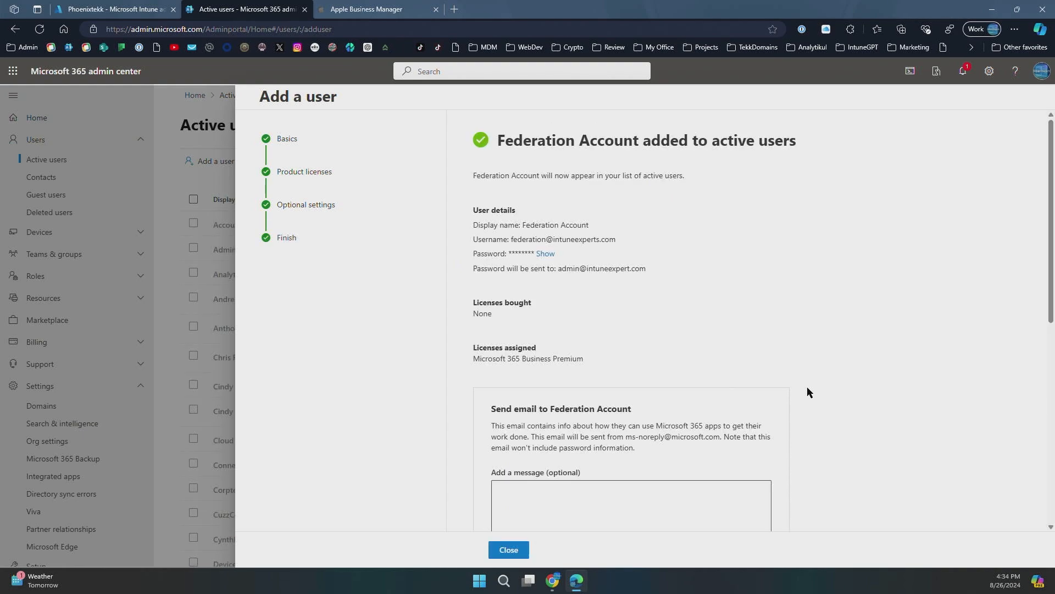
{"action": "scroll", "coordinate": [807, 392], "scroll_direction": "down", "scroll_amount": 5}
{"action": "scroll", "coordinate": [806, 388], "scroll_direction": "down", "scroll_amount": 3}
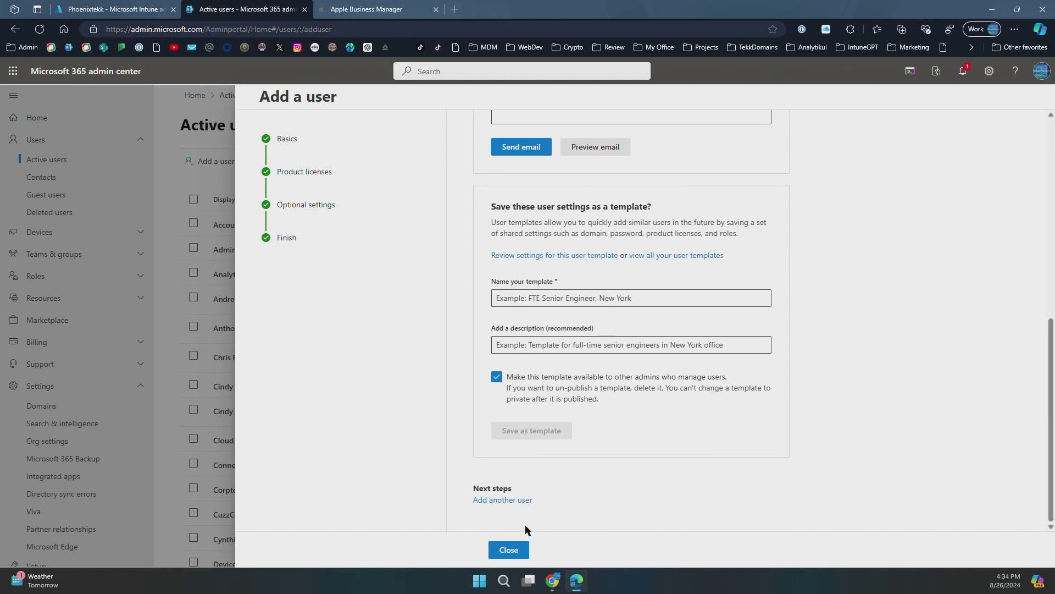
{"action": "left_click", "coordinate": [514, 549]}
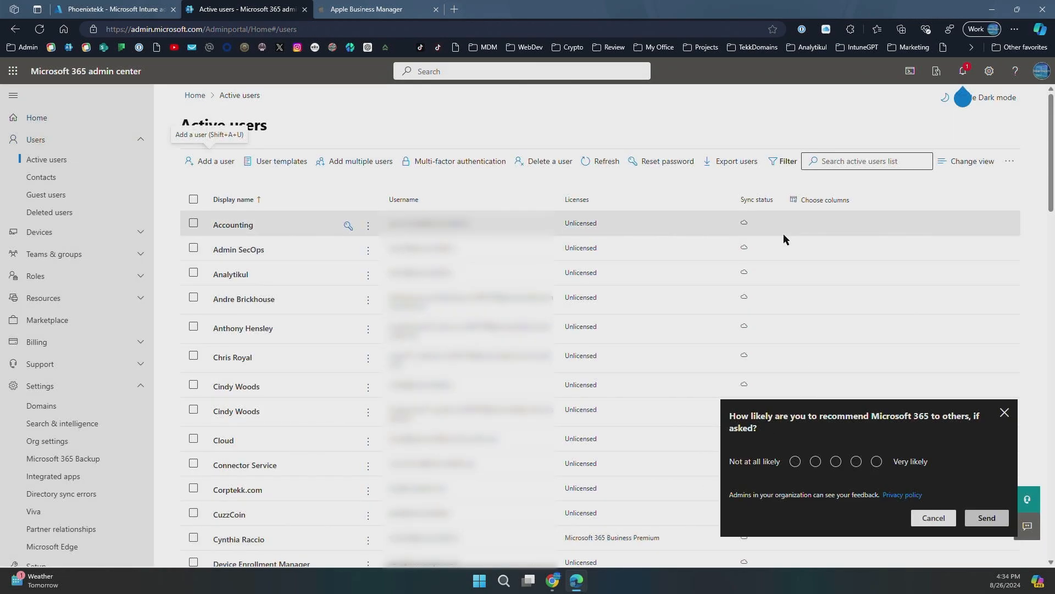
In Apple Business Manager, start turning on Microsoft Entra ID sign-in via Sign in with Microsoft.
{"action": "left_click", "coordinate": [388, 12]}
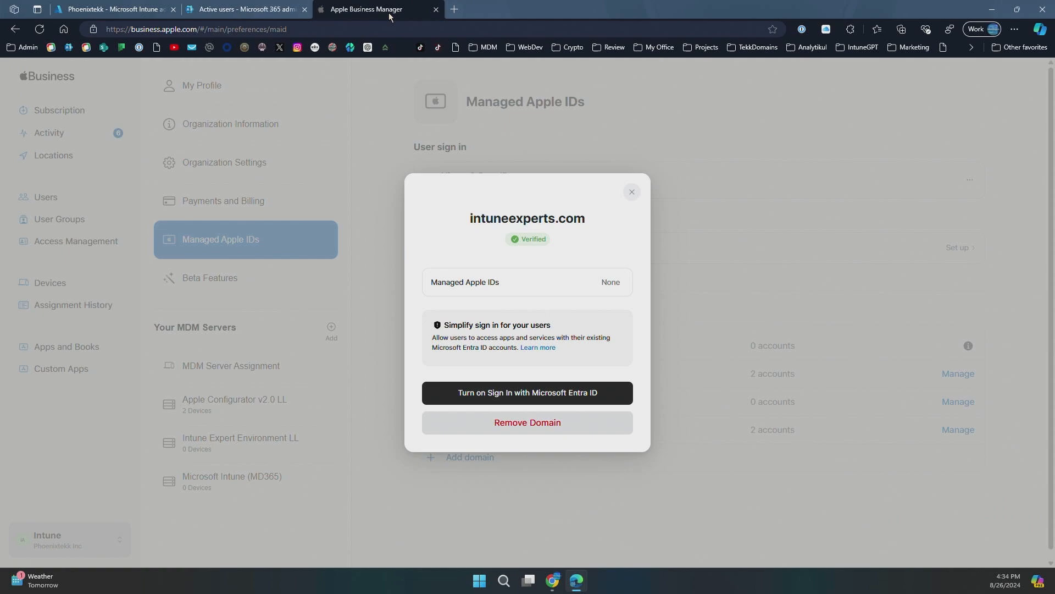
{"action": "left_click", "coordinate": [525, 394]}
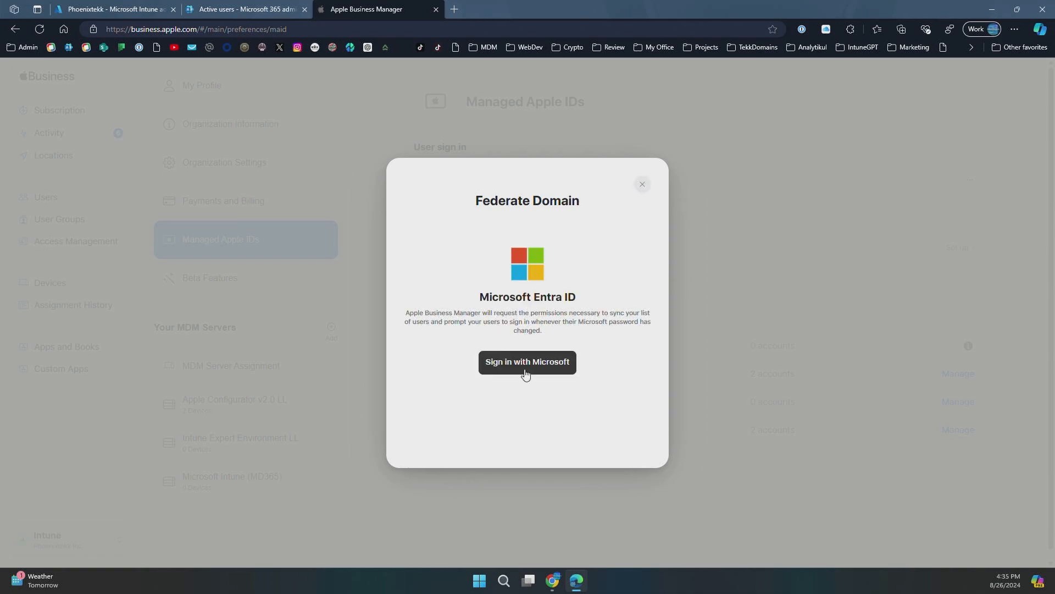
{"action": "left_click", "coordinate": [524, 365]}
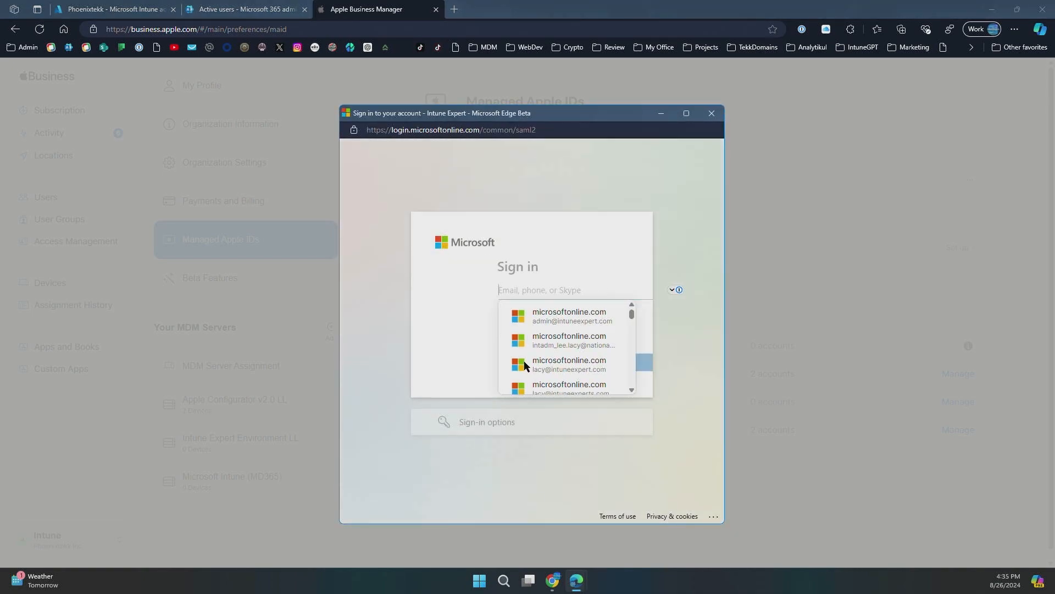
Sign in with the federation account's email address and password.
{"action": "left_click", "coordinate": [534, 291]}
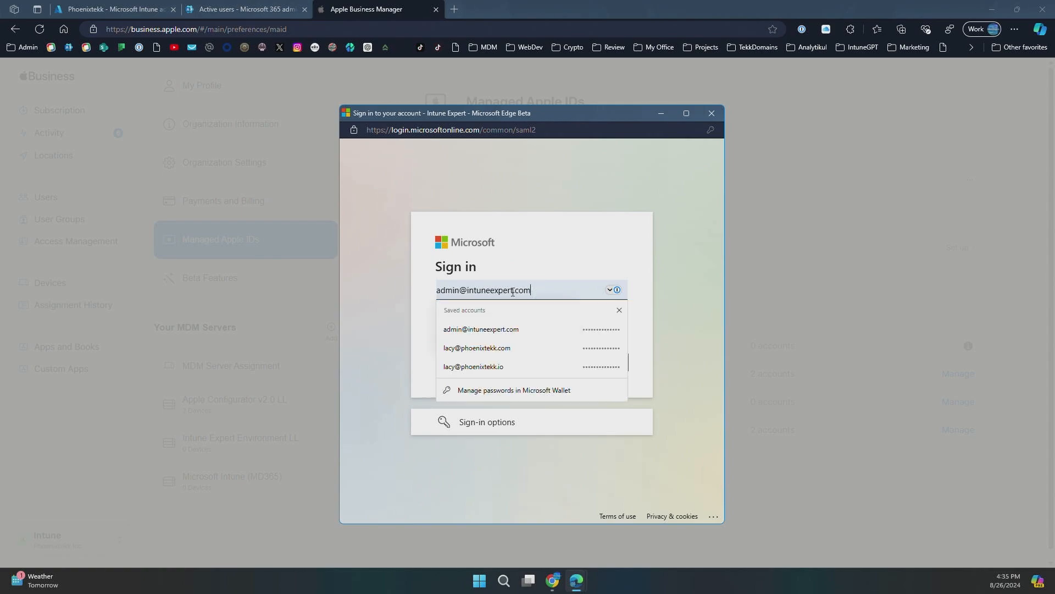
{"action": "key", "text": "Left"}
{"action": "type", "text": "fed"}
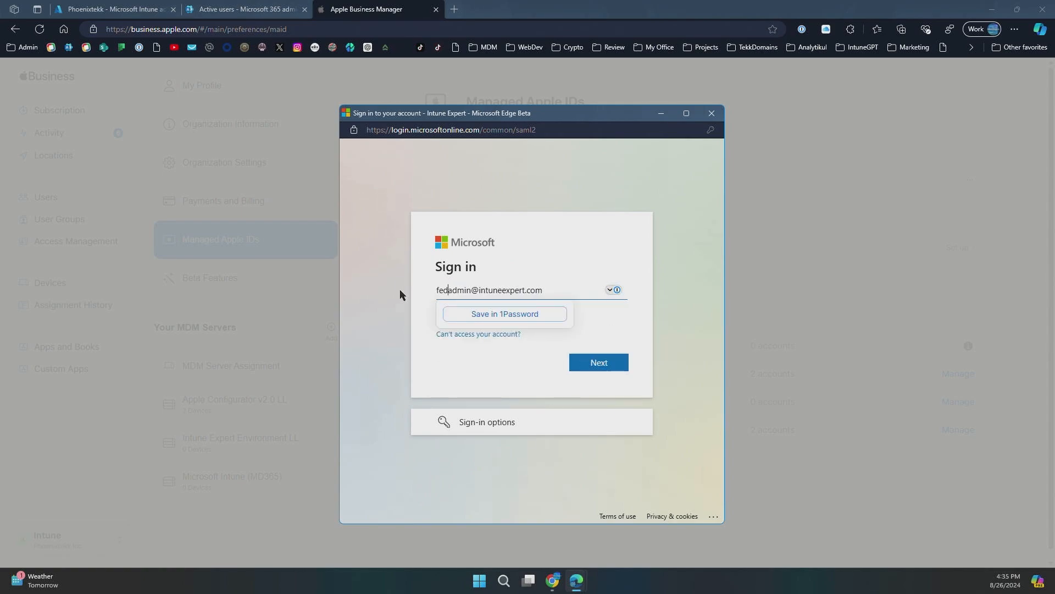
{"action": "key", "text": "Delete"}
{"action": "key", "text": "Delete"}
{"action": "key", "text": "Delete"}
{"action": "key", "text": "Delete"}
{"action": "key", "text": "Delete"}
{"action": "type", "text": "eration"}
{"action": "type", "text": "s"}
{"action": "left_click", "coordinate": [646, 286]}
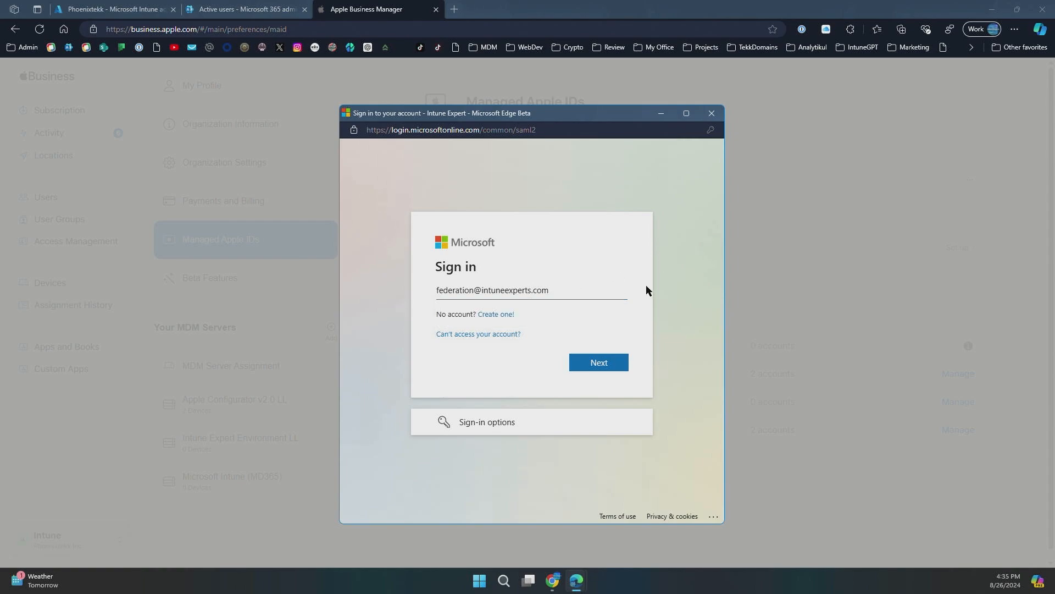
{"action": "left_click", "coordinate": [600, 366]}
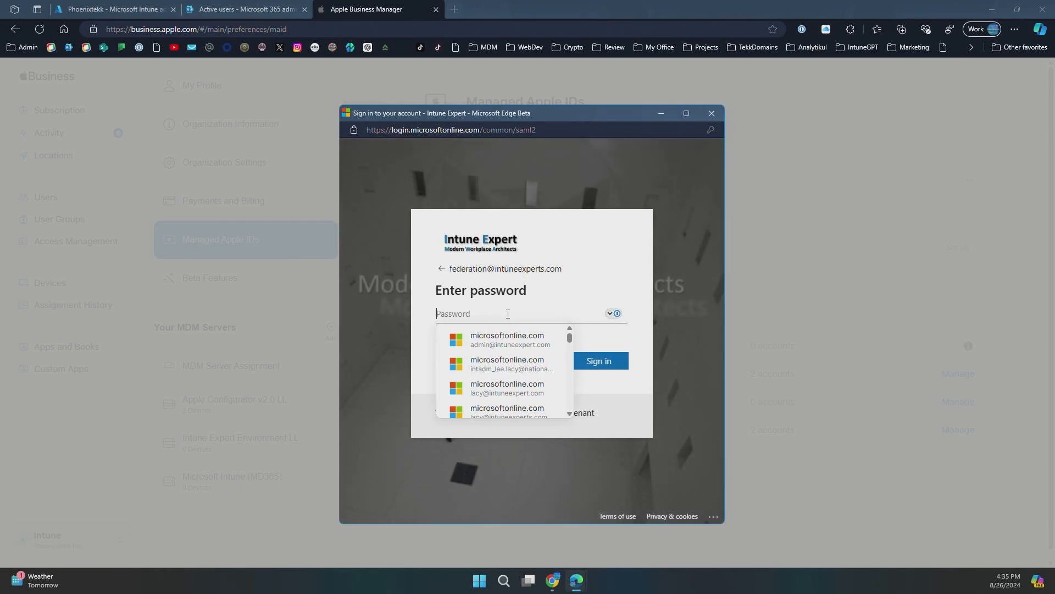
{"action": "type", "text": "••••"}
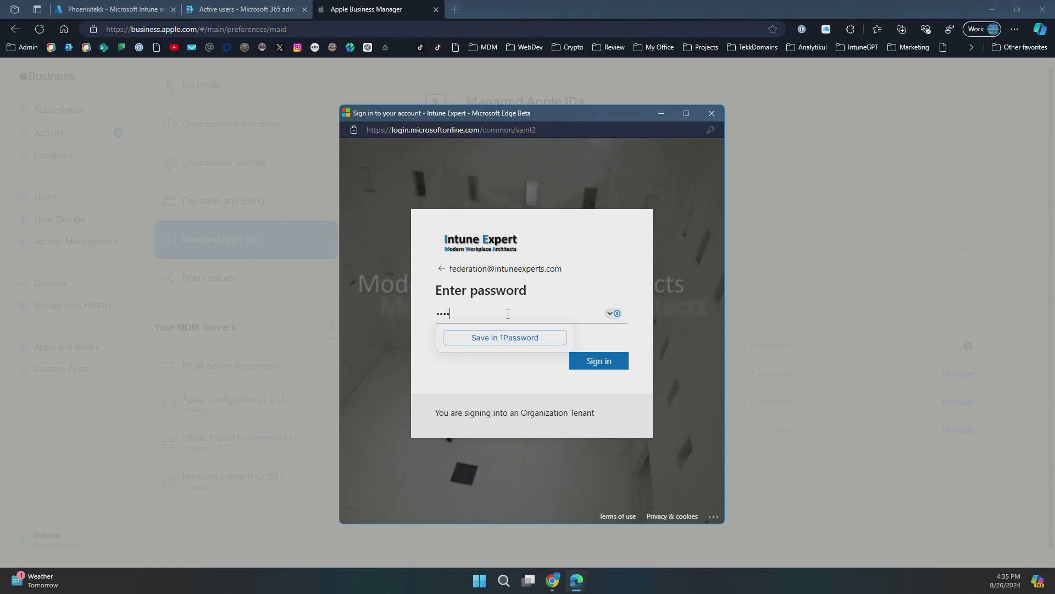
{"action": "type", "text": "••••••"}
{"action": "left_click", "coordinate": [599, 361]}
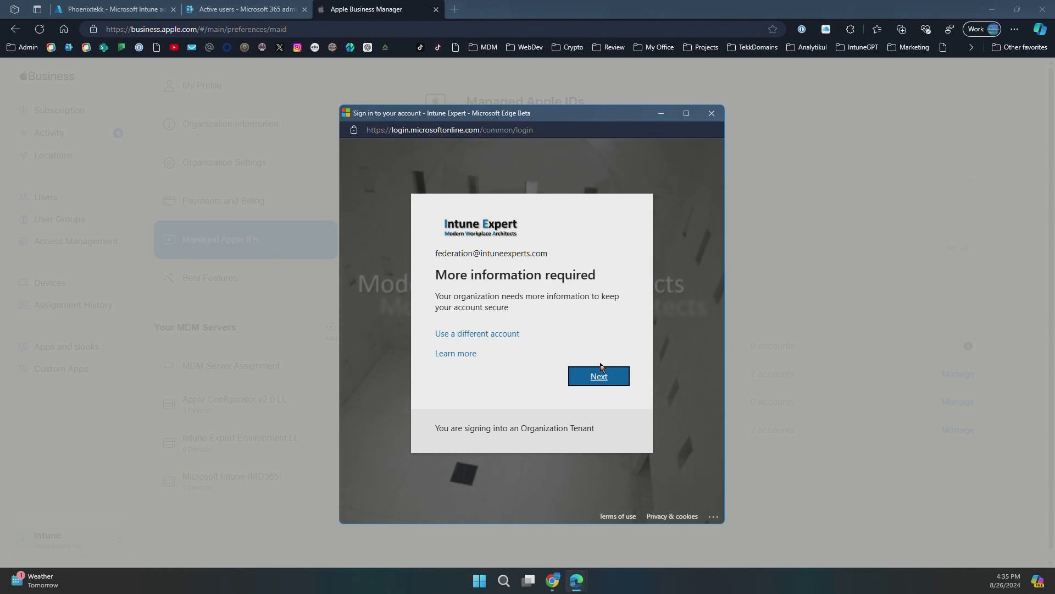
Register Microsoft Authenticator by scanning the QR code and approving the notification.
{"action": "left_click", "coordinate": [601, 381]}
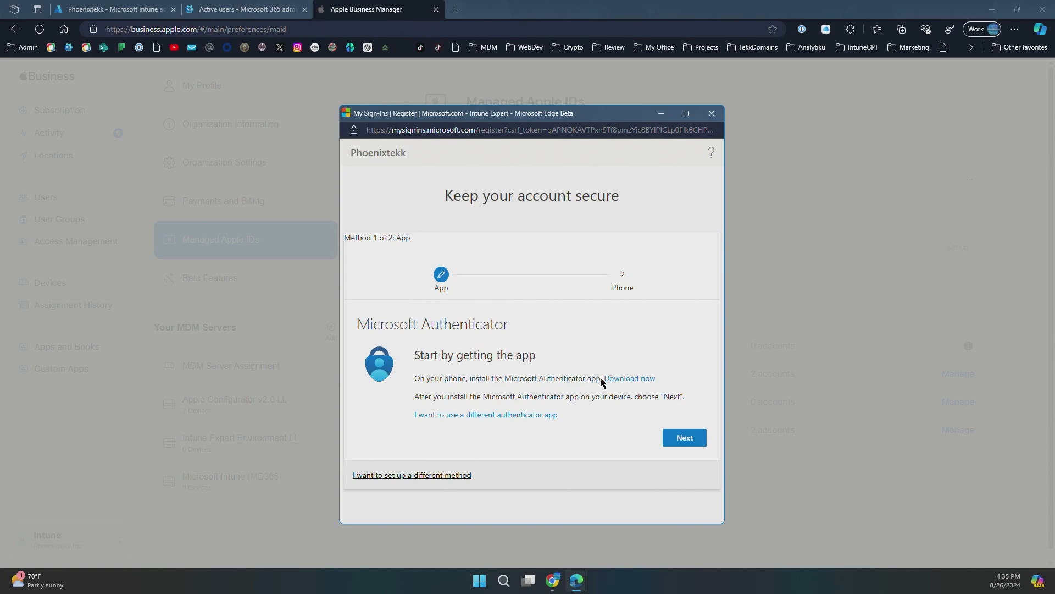
{"action": "left_click", "coordinate": [685, 438]}
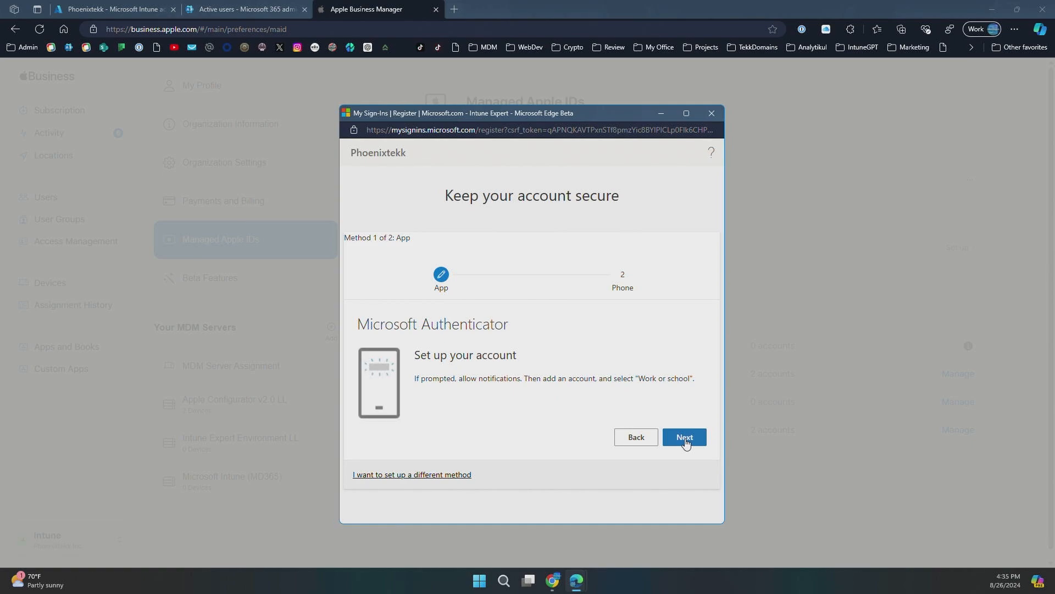
{"action": "left_click", "coordinate": [685, 438]}
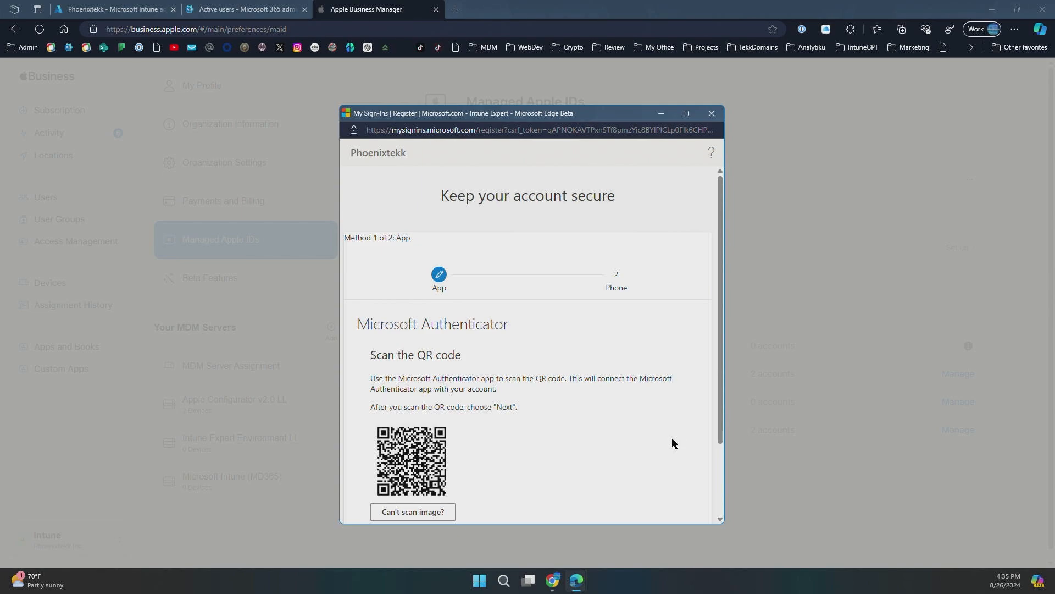
{"action": "scroll", "coordinate": [672, 443], "scroll_direction": "down", "scroll_amount": 2}
{"action": "left_click", "coordinate": [686, 445]}
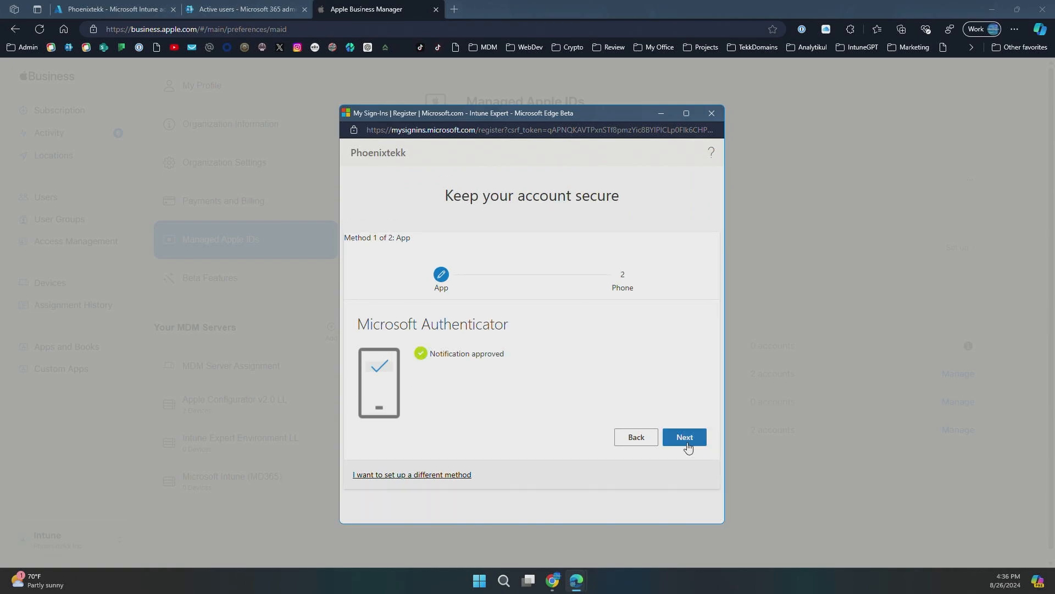
{"action": "left_click", "coordinate": [684, 438]}
{"action": "left_click", "coordinate": [569, 397]}
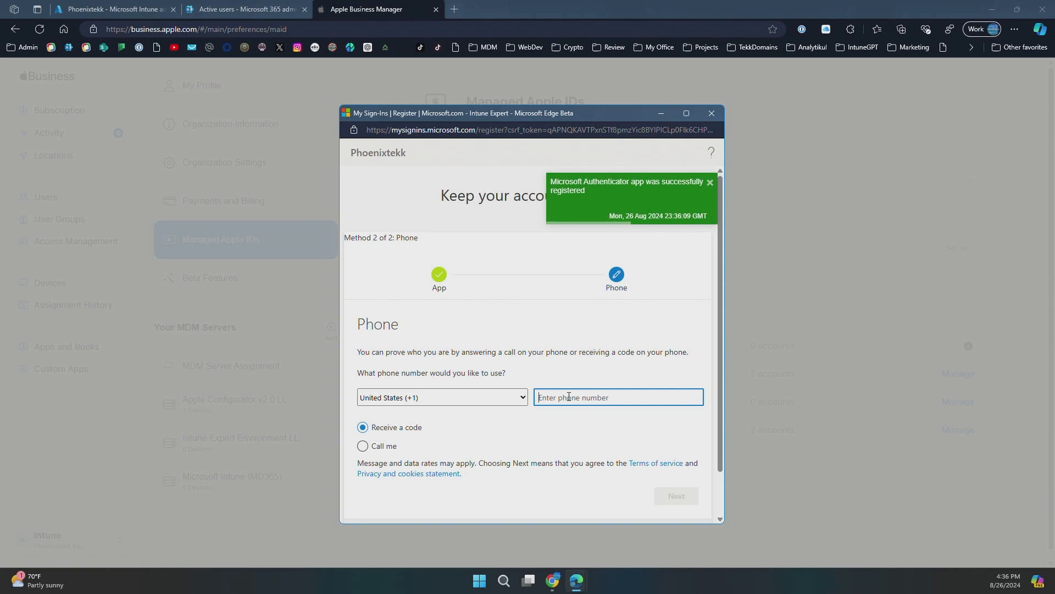
Verify the phone number with the texted 6-digit code and finish security info setup.
{"action": "type", "text": "***"}
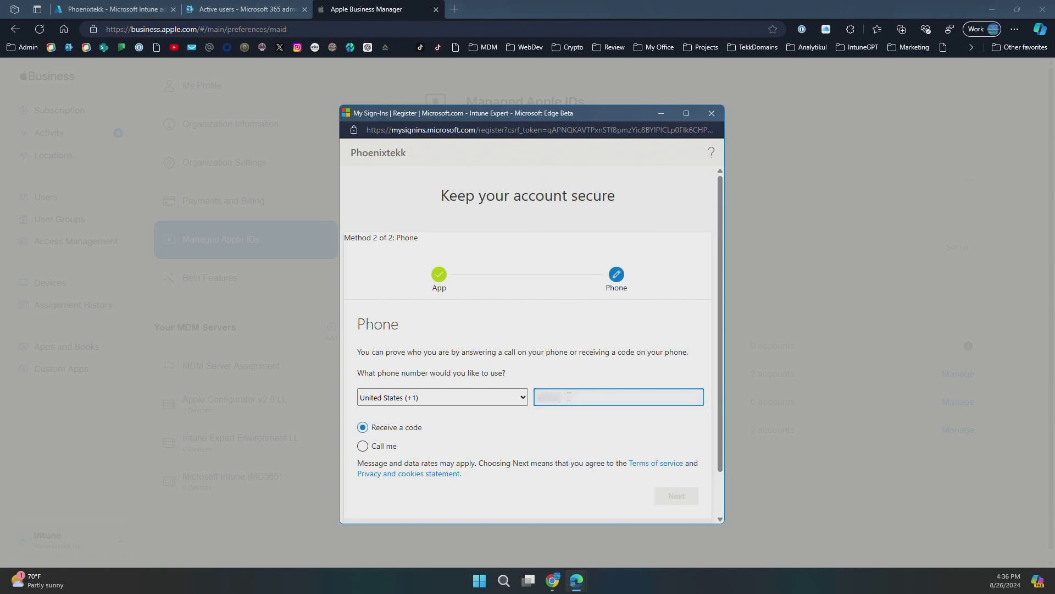
{"action": "type", "text": "*******"}
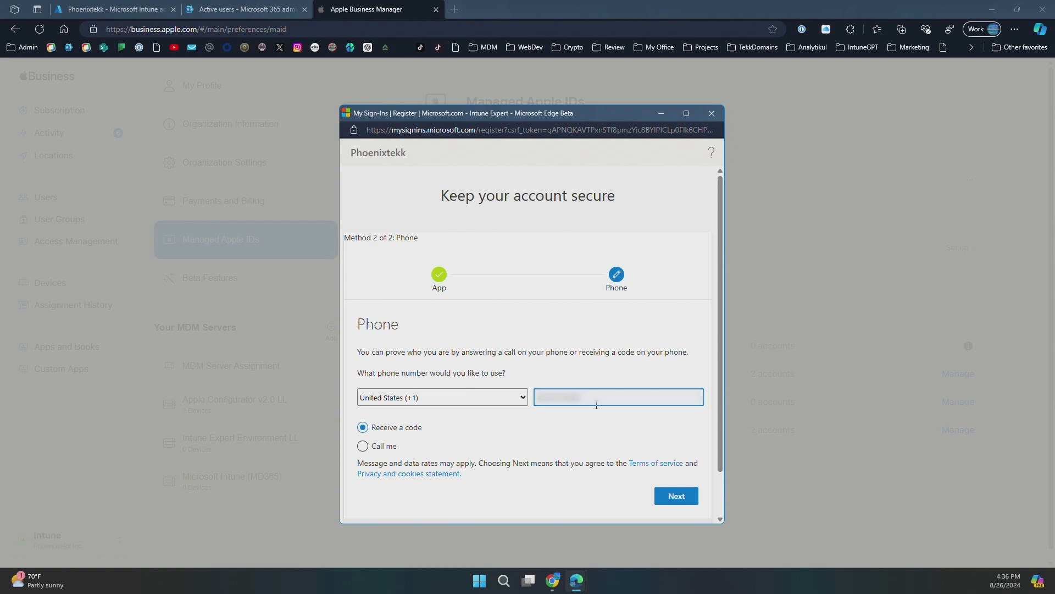
{"action": "left_click", "coordinate": [682, 494]}
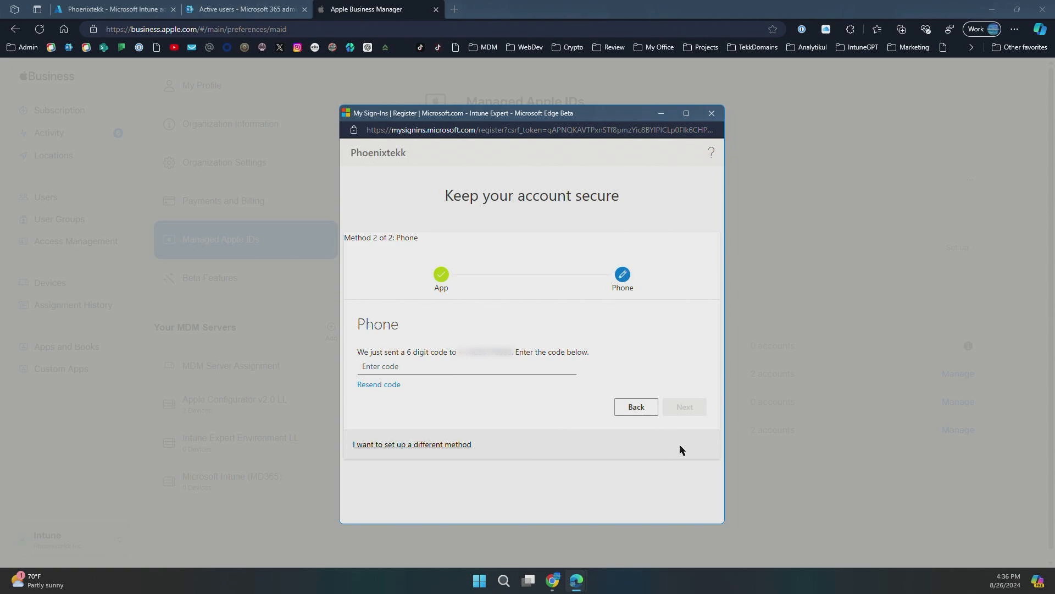
{"action": "left_click", "coordinate": [438, 366]}
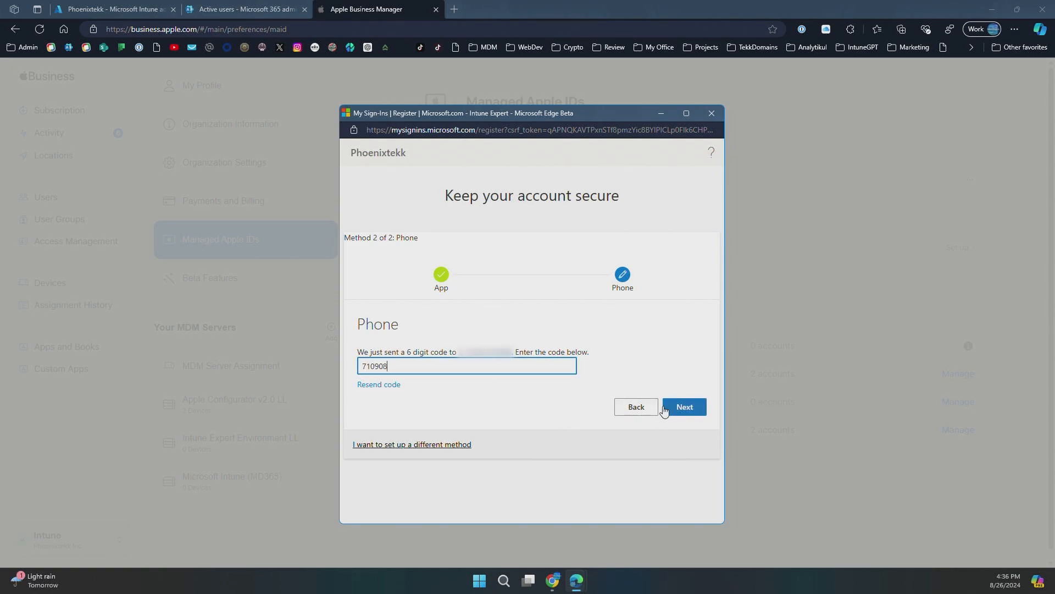
{"action": "left_click", "coordinate": [667, 408]}
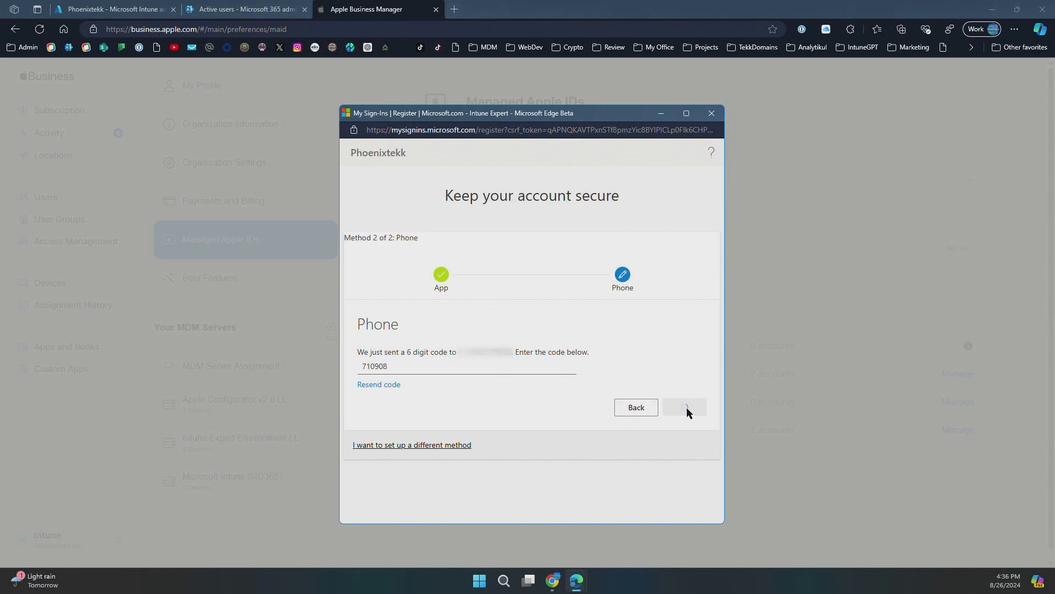
{"action": "left_click", "coordinate": [686, 379]}
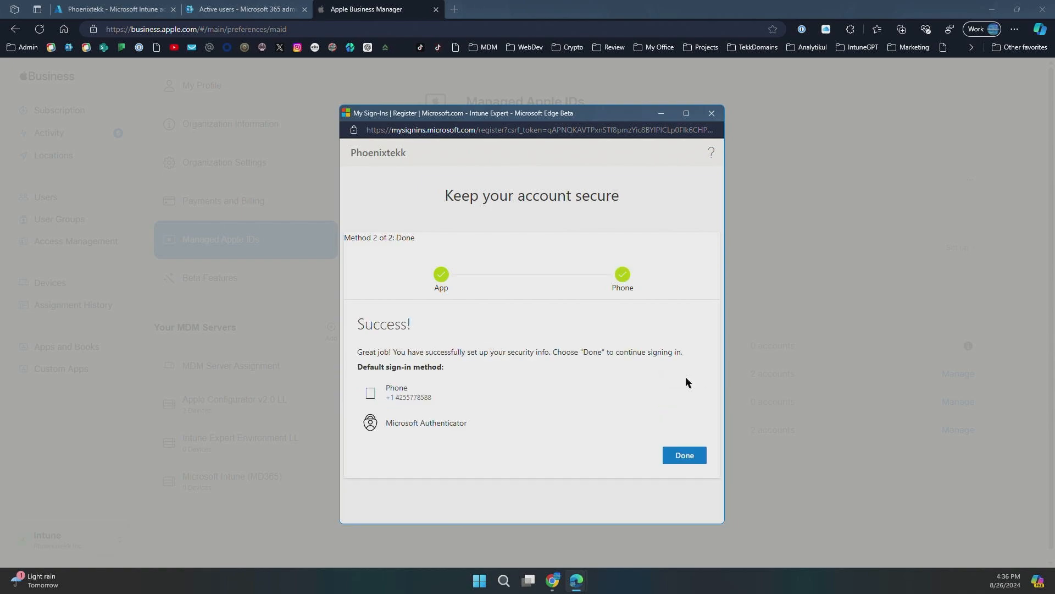
{"action": "left_click", "coordinate": [684, 459]}
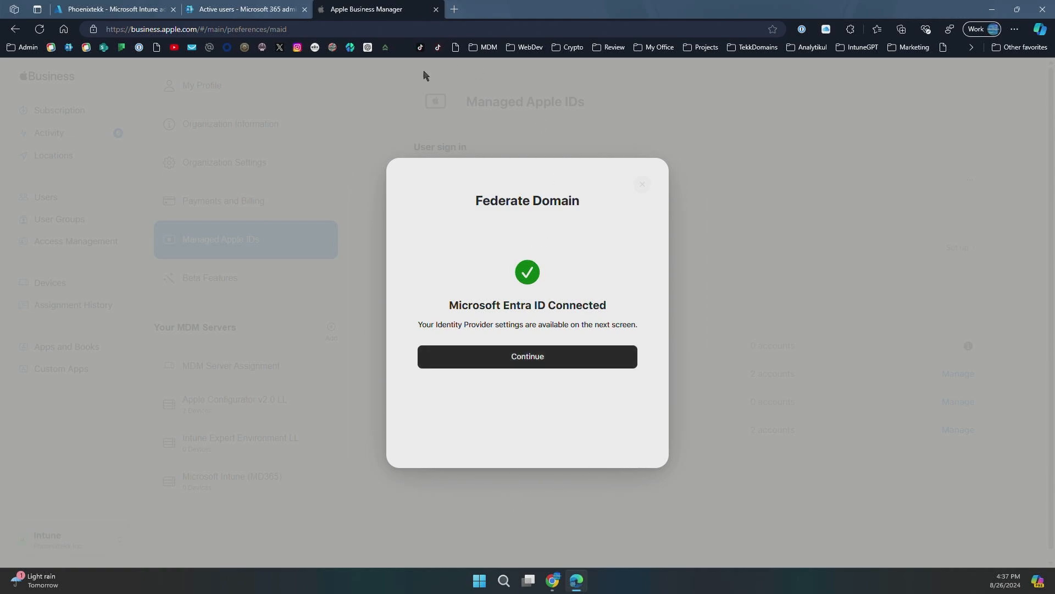
Reload Apple Business Manager and open the intuneexperts.com domain settings.
{"action": "left_click", "coordinate": [41, 31]}
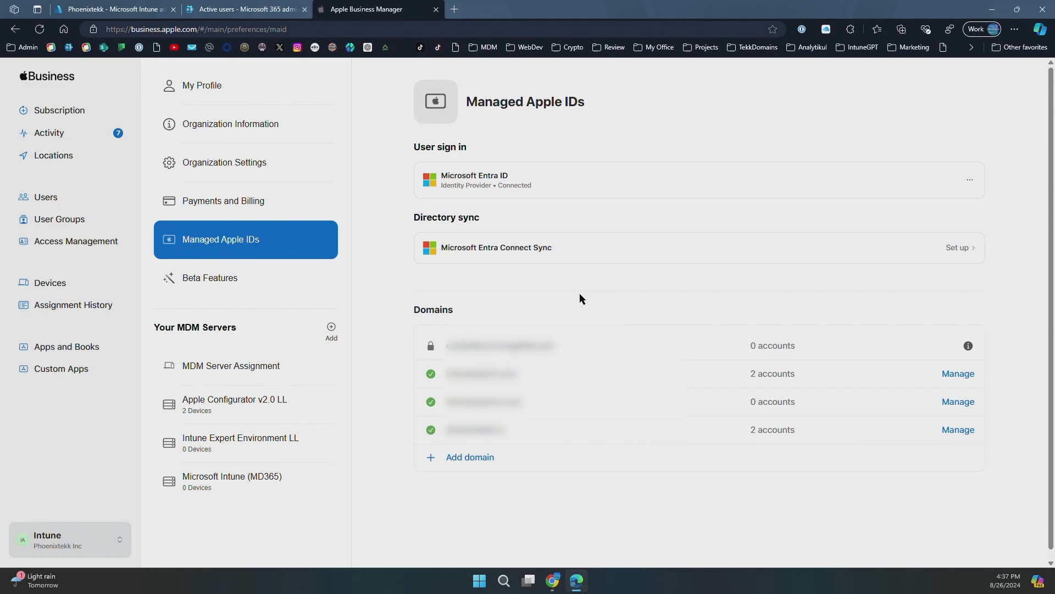
{"action": "left_click", "coordinate": [959, 404]}
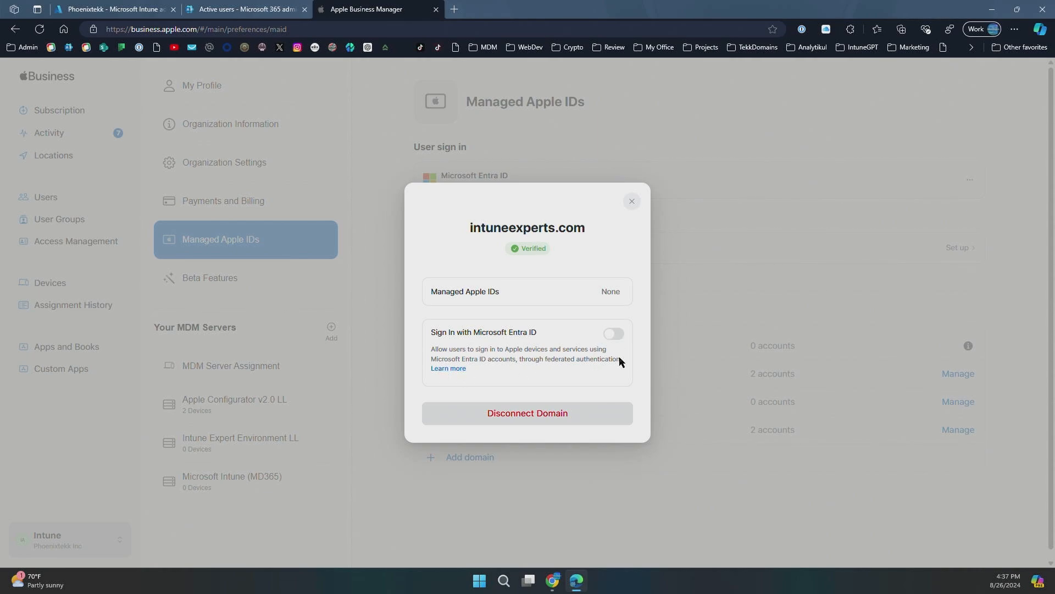
Switch on Sign In with Microsoft Entra ID for intuneexperts.com and close the domain dialog.
{"action": "left_click", "coordinate": [614, 334]}
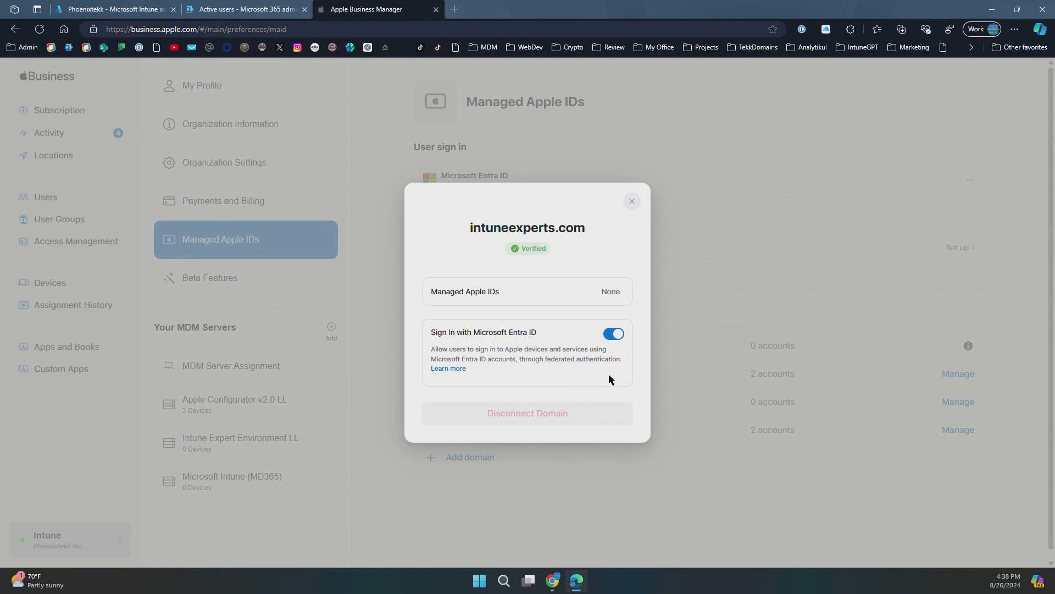
{"action": "left_click", "coordinate": [631, 201]}
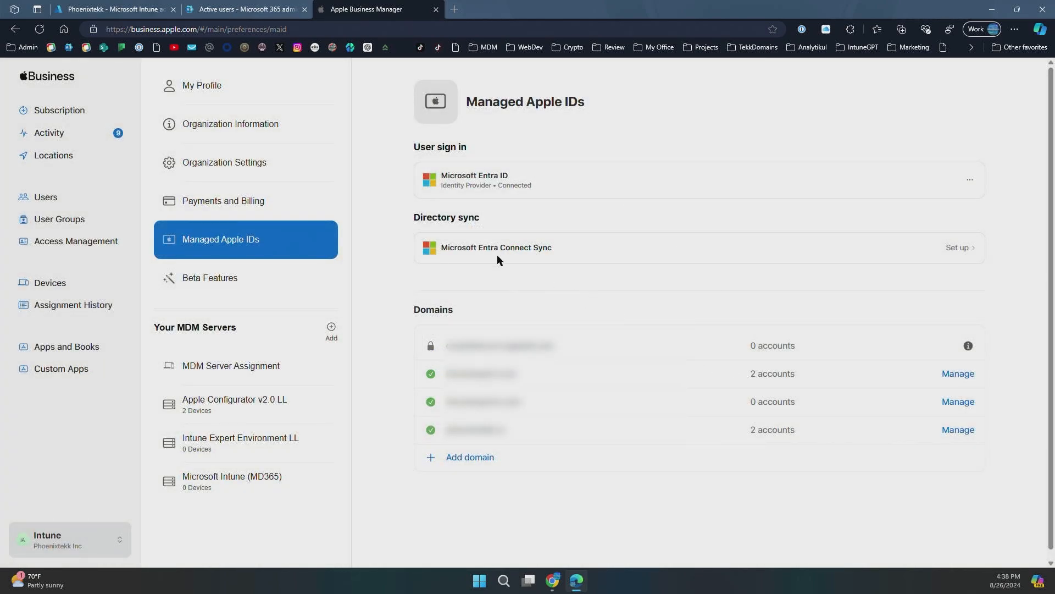
Under Users, start a new user with first name Federation and last name Account.
{"action": "left_click", "coordinate": [60, 198]}
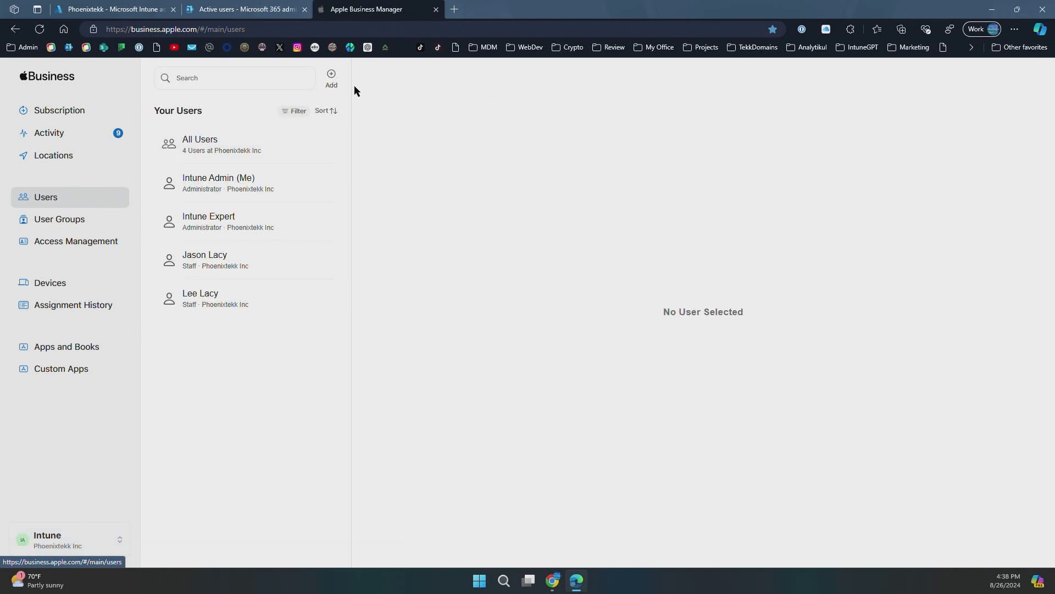
{"action": "left_click", "coordinate": [331, 77]}
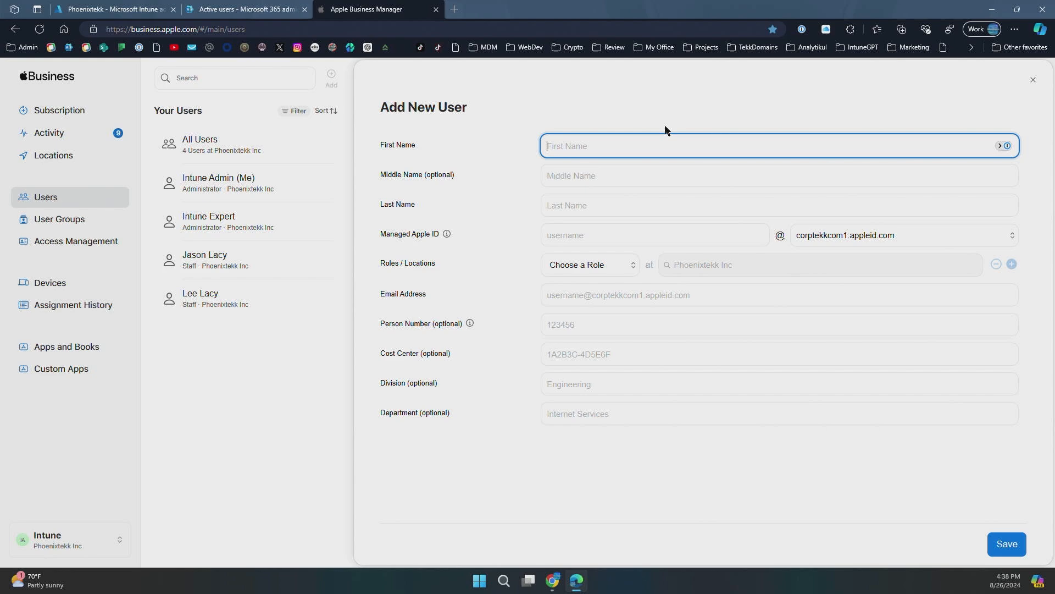
{"action": "type", "text": "Feder"}
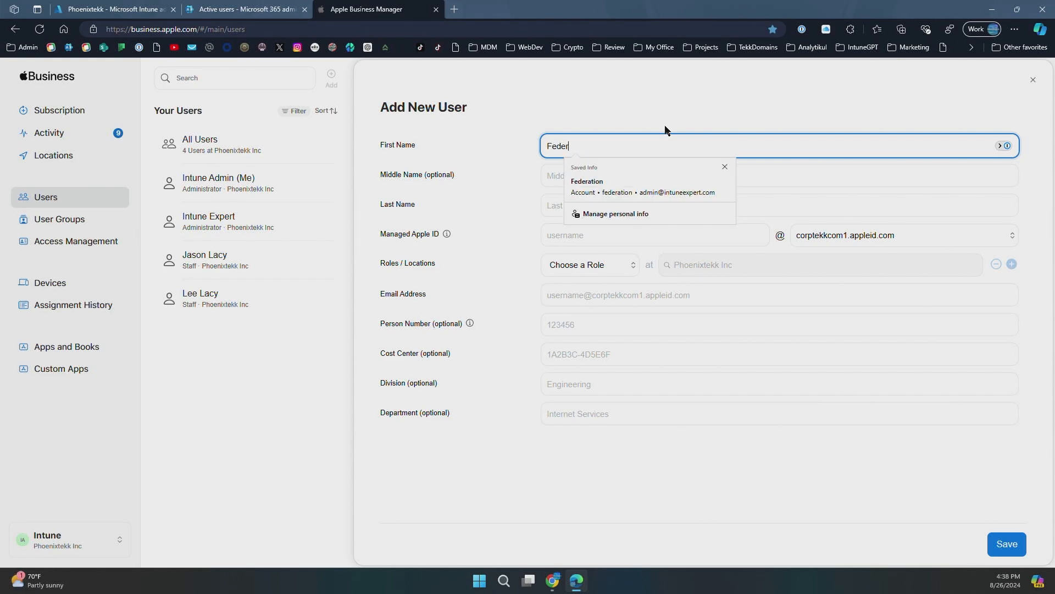
{"action": "type", "text": "ation Account"}
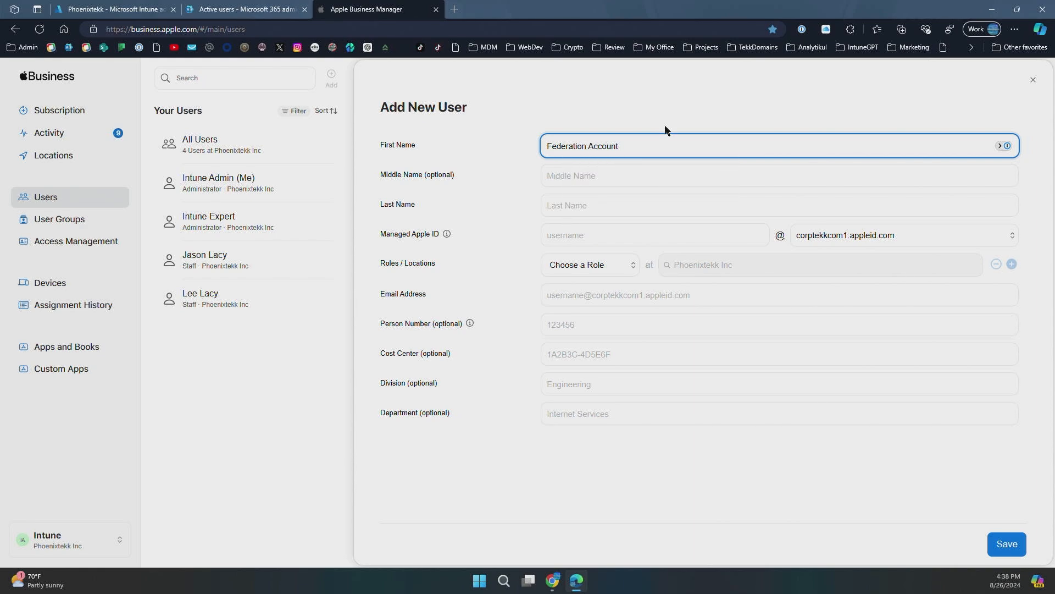
{"action": "key", "text": "BackSpace"}
{"action": "key", "text": "BackSpace"}
{"action": "key", "text": "BackSpace"}
{"action": "key", "text": "BackSpace"}
{"action": "key", "text": "BackSpace"}
{"action": "key", "text": "BackSpace"}
{"action": "key", "text": "BackSpace"}
{"action": "key", "text": "Tab"}
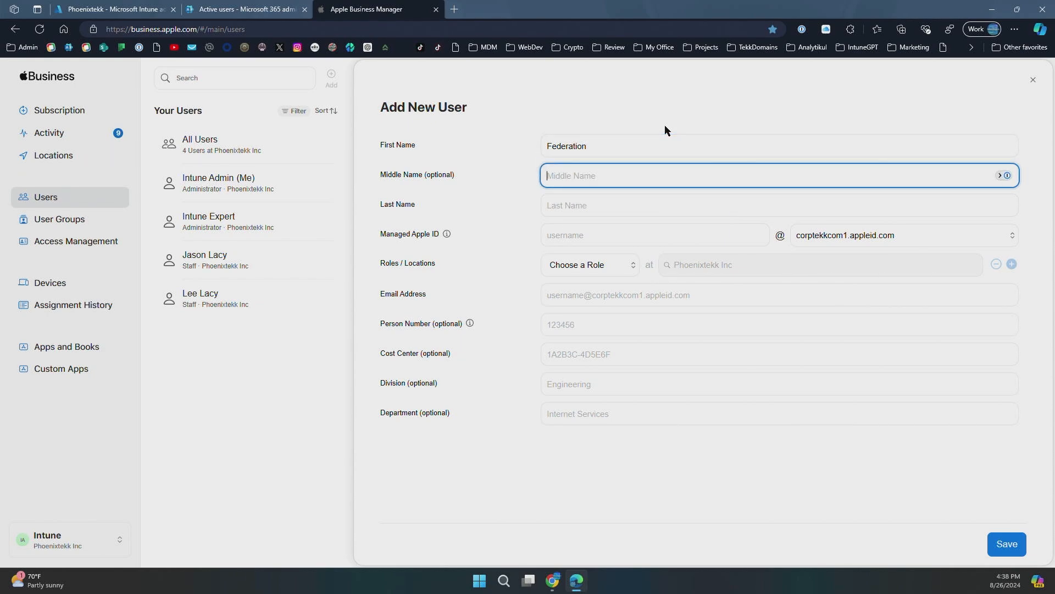
{"action": "key", "text": "Tab"}
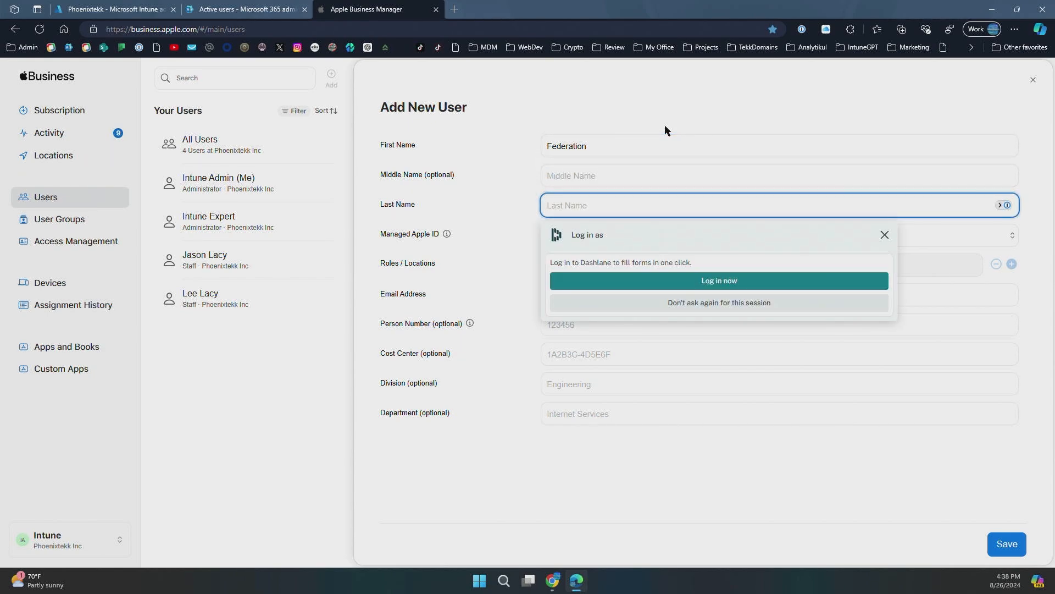
{"action": "type", "text": "Account"}
Set the Managed Apple ID on intuneexperts.com, the Staff role, and the user's e-mail address.
{"action": "left_click", "coordinate": [879, 237]}
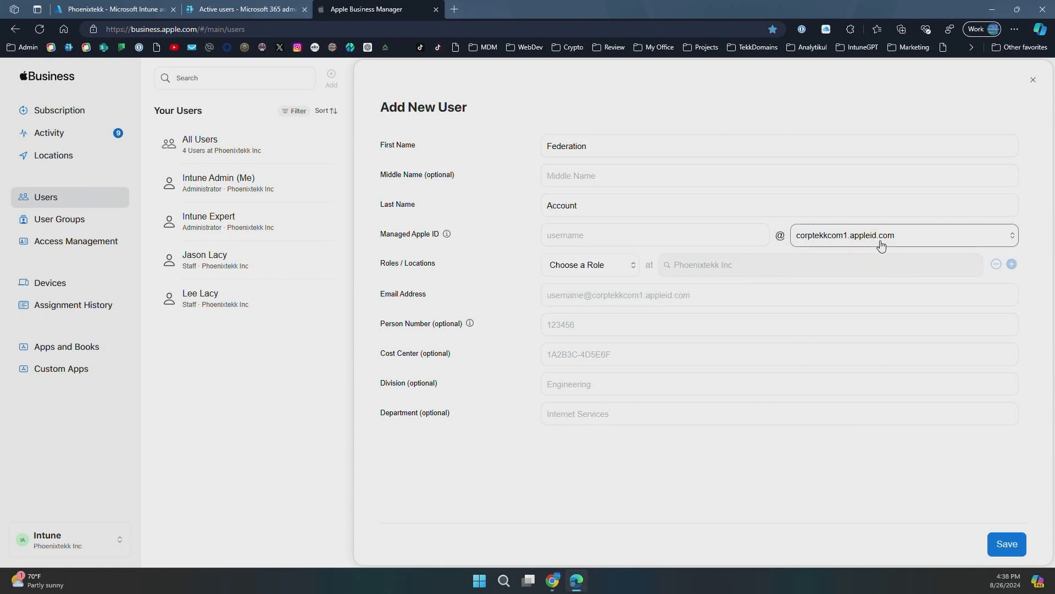
{"action": "left_click", "coordinate": [876, 279]}
{"action": "left_click", "coordinate": [586, 235]}
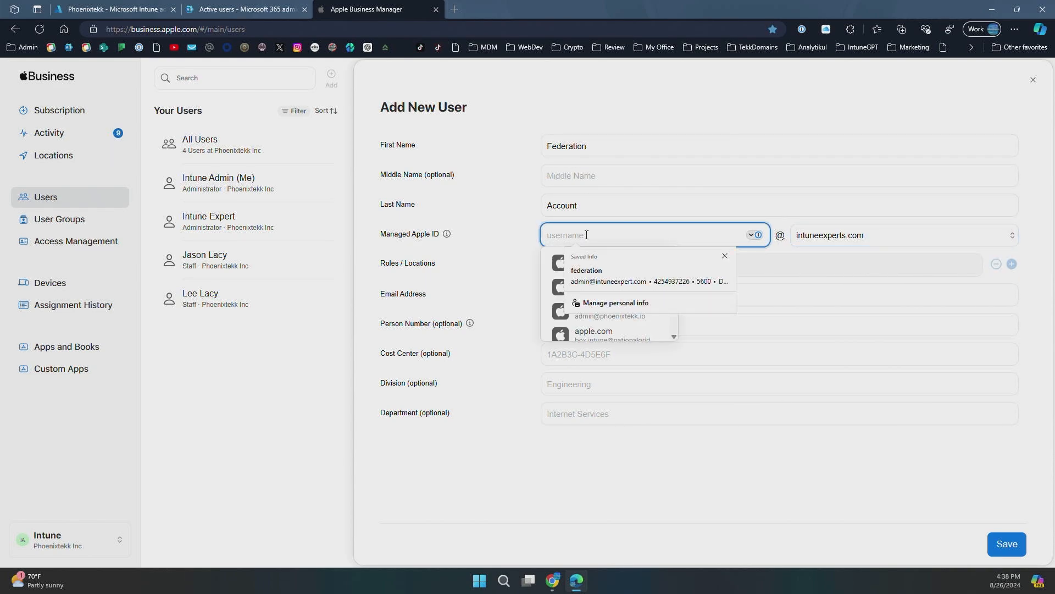
{"action": "key", "text": "Down"}
{"action": "key", "text": "Escape"}
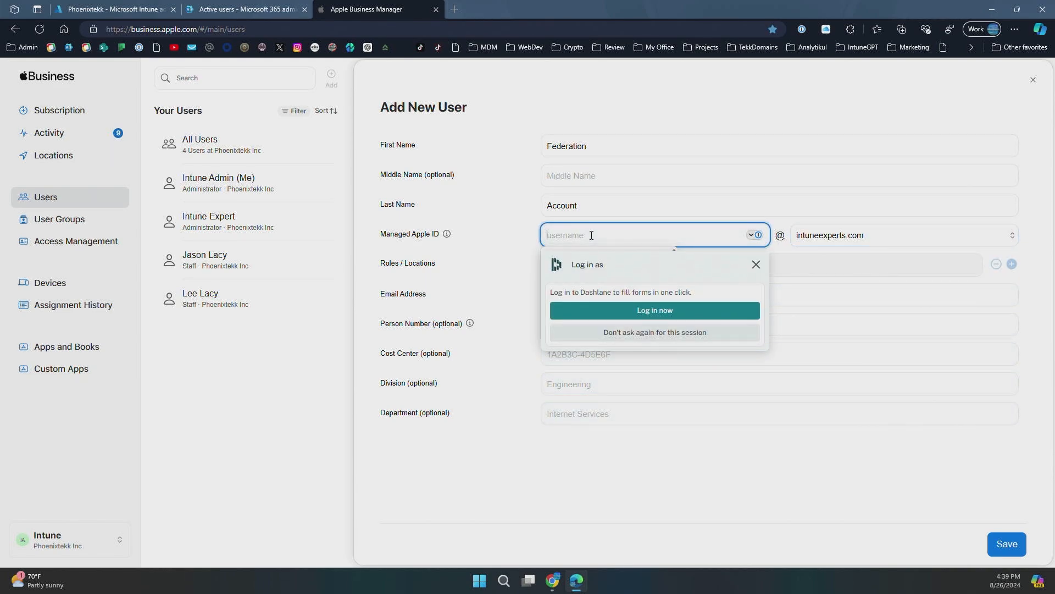
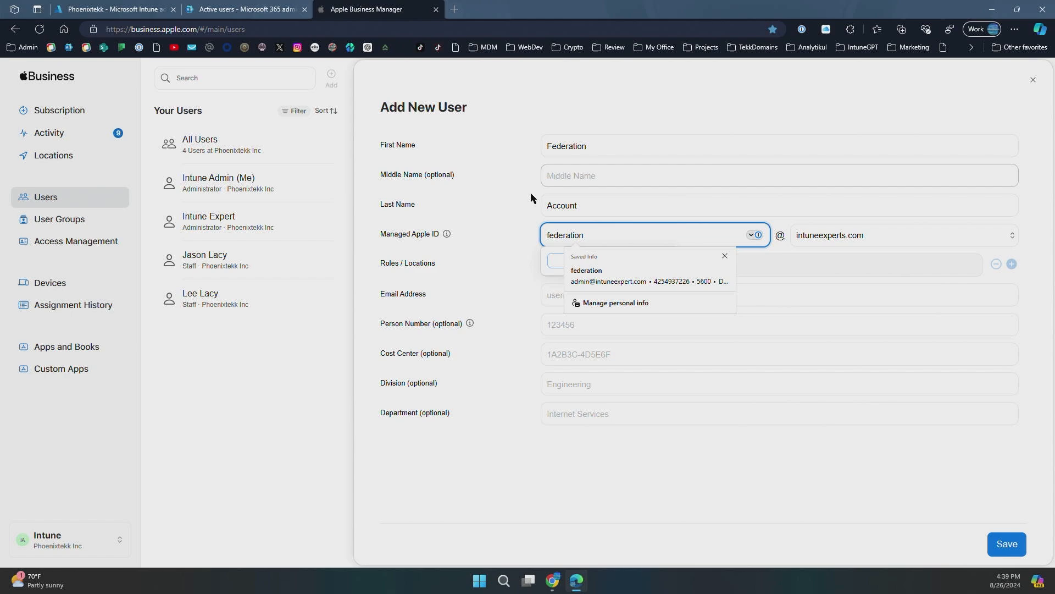
{"action": "left_click", "coordinate": [567, 264]}
{"action": "left_click", "coordinate": [566, 330]}
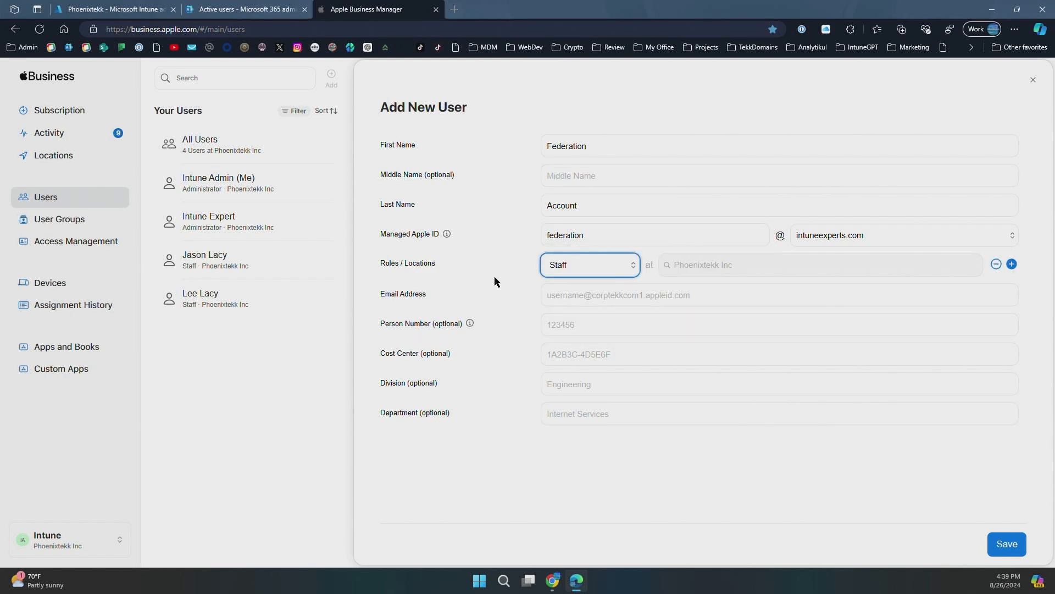
{"action": "key", "text": "Tab"}
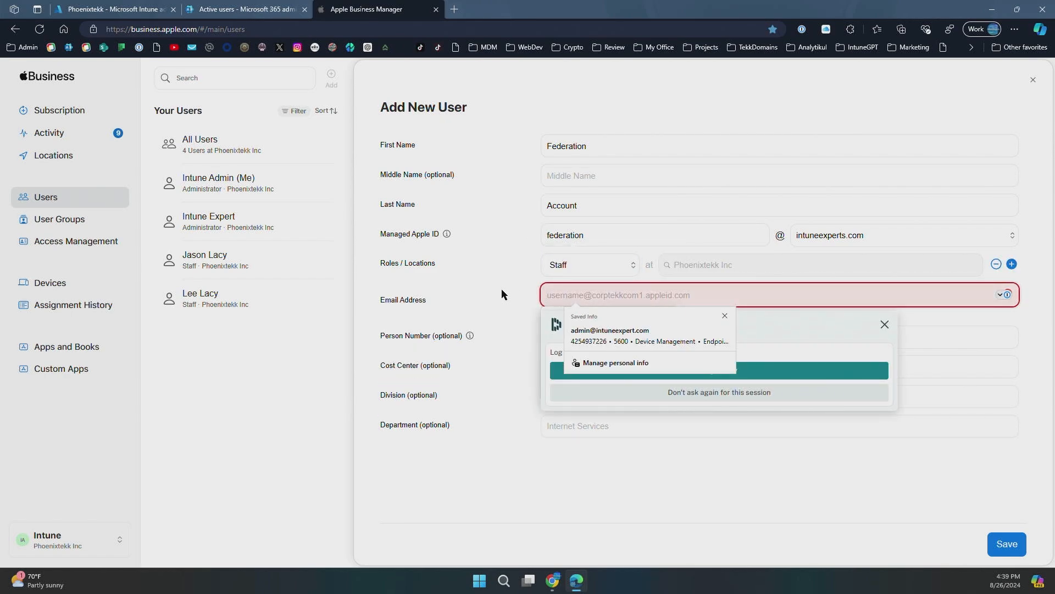
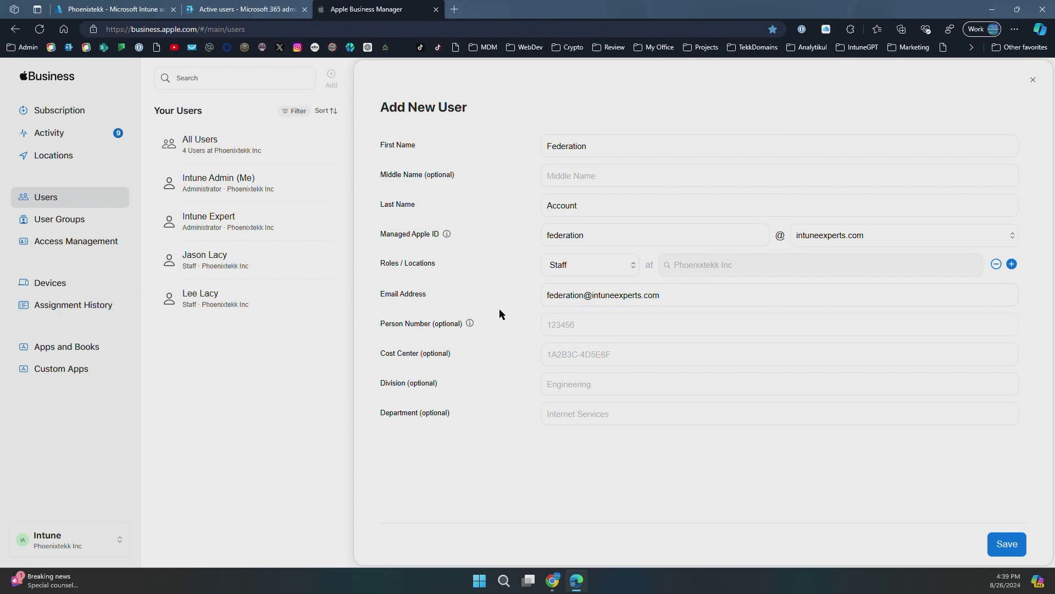
{"action": "left_click", "coordinate": [585, 329]}
Save Federation Account as a new user and open an InPrivate window from the browser menu.
{"action": "left_click", "coordinate": [1007, 544]}
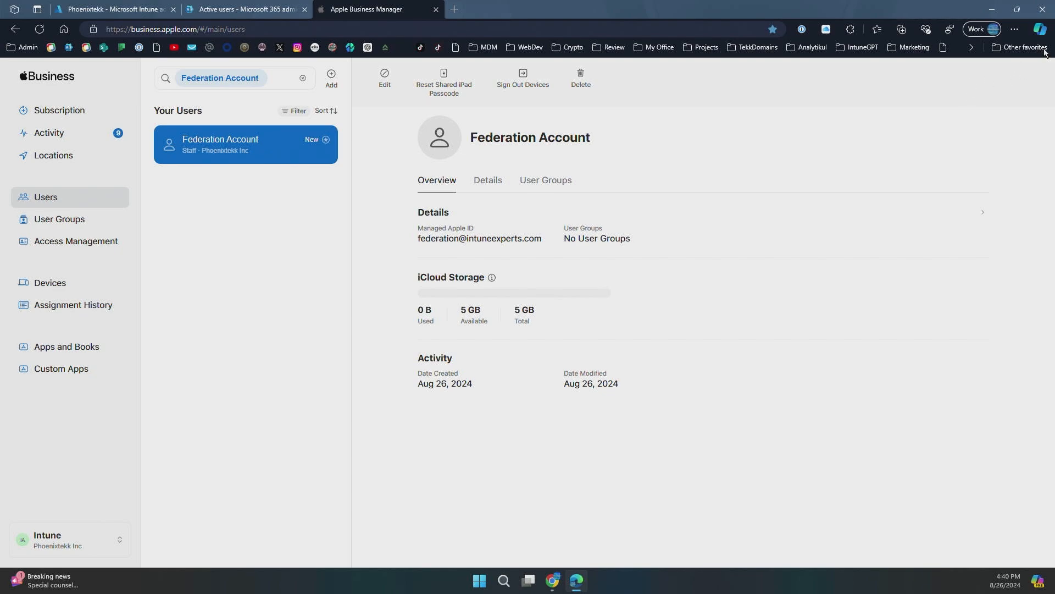
{"action": "left_click", "coordinate": [1014, 29]}
{"action": "left_click", "coordinate": [889, 85]}
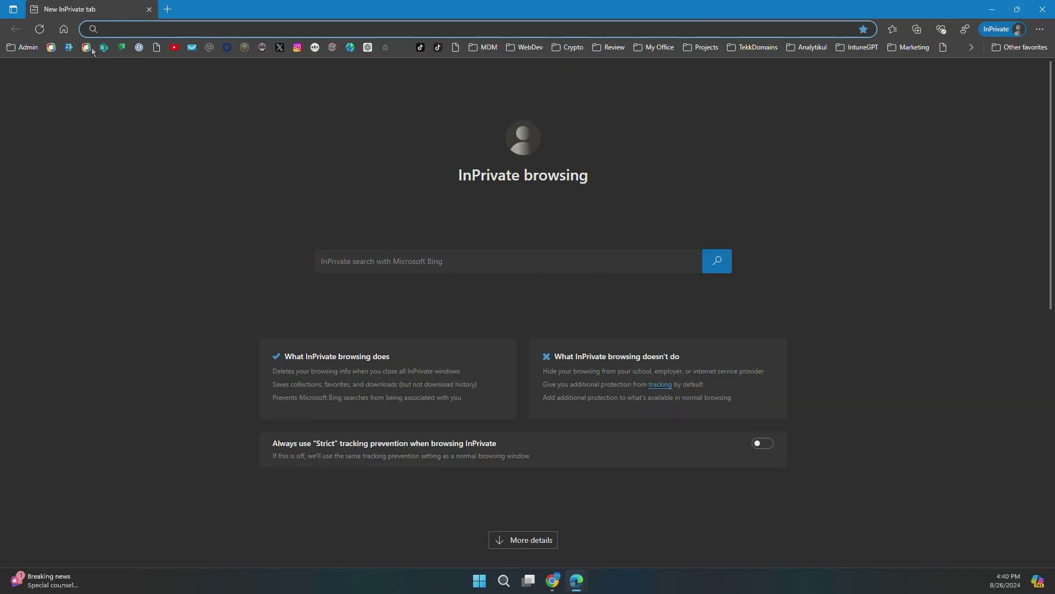
{"action": "left_click", "coordinate": [68, 47]}
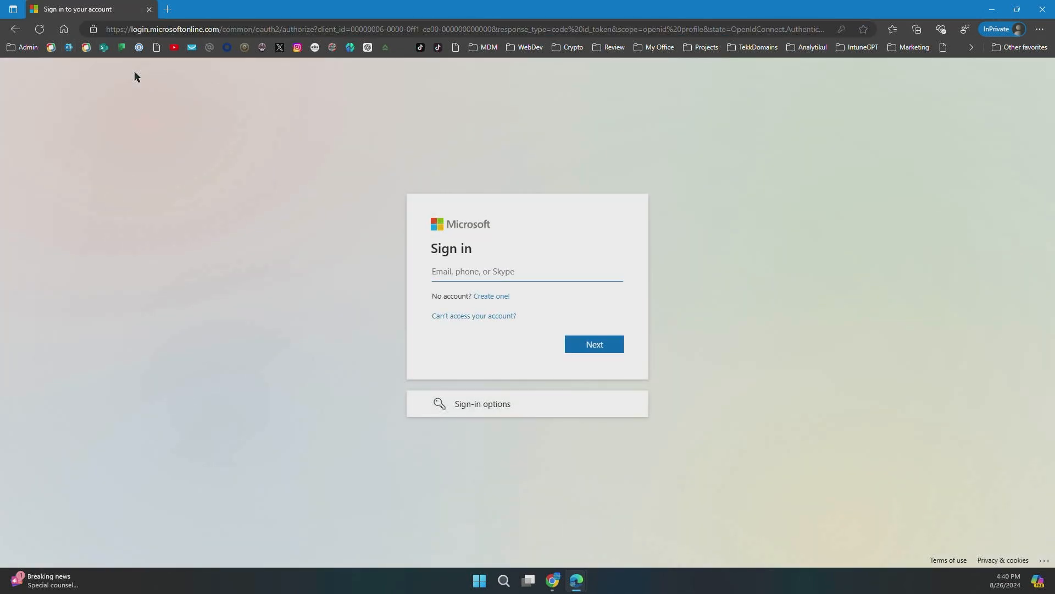
{"action": "key", "text": "Return"}
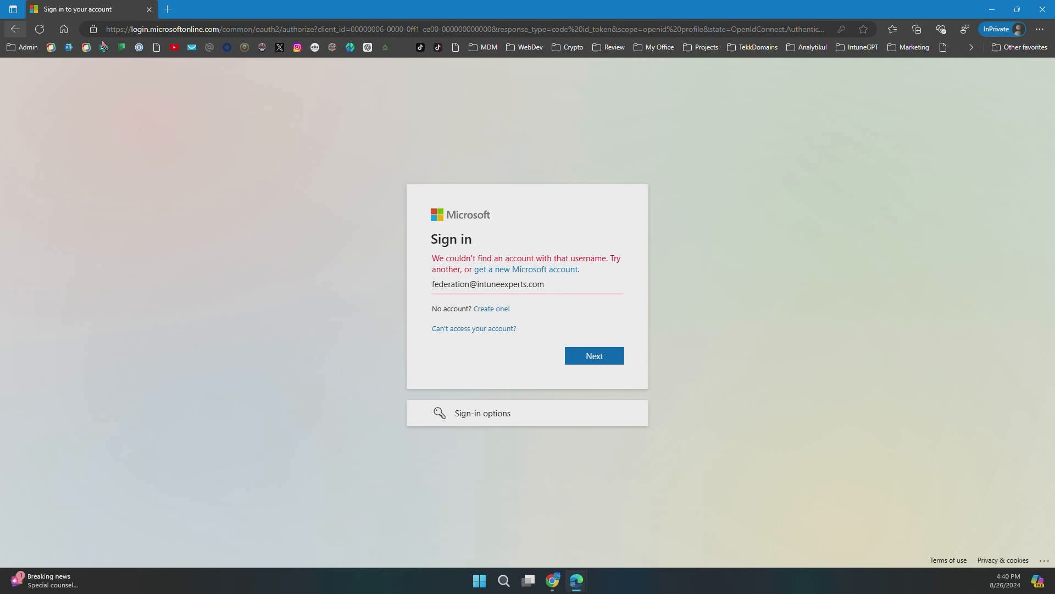
{"action": "left_click", "coordinate": [1011, 30]}
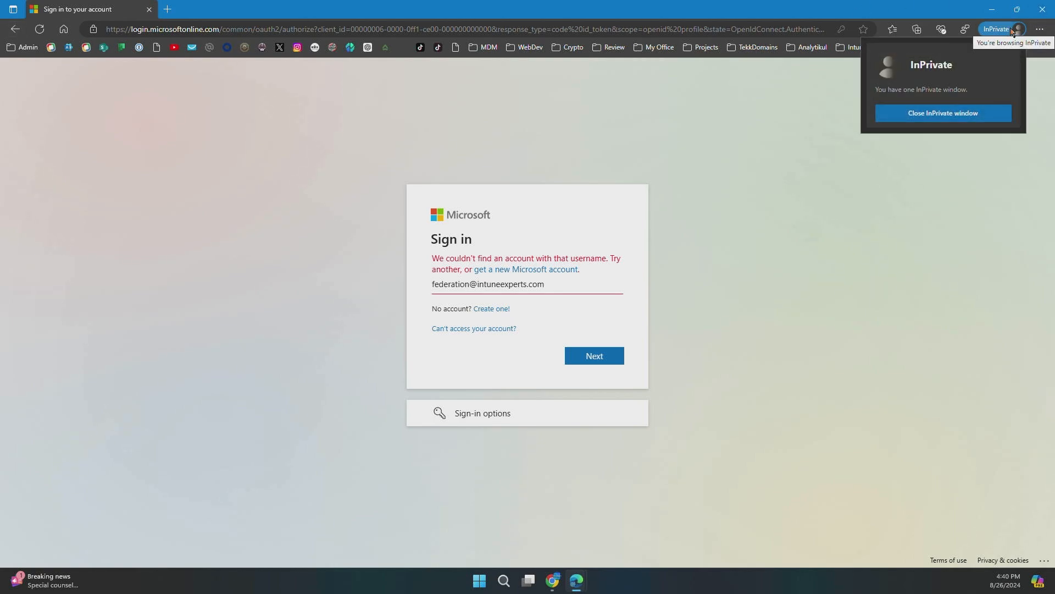
{"action": "left_click", "coordinate": [1011, 30]}
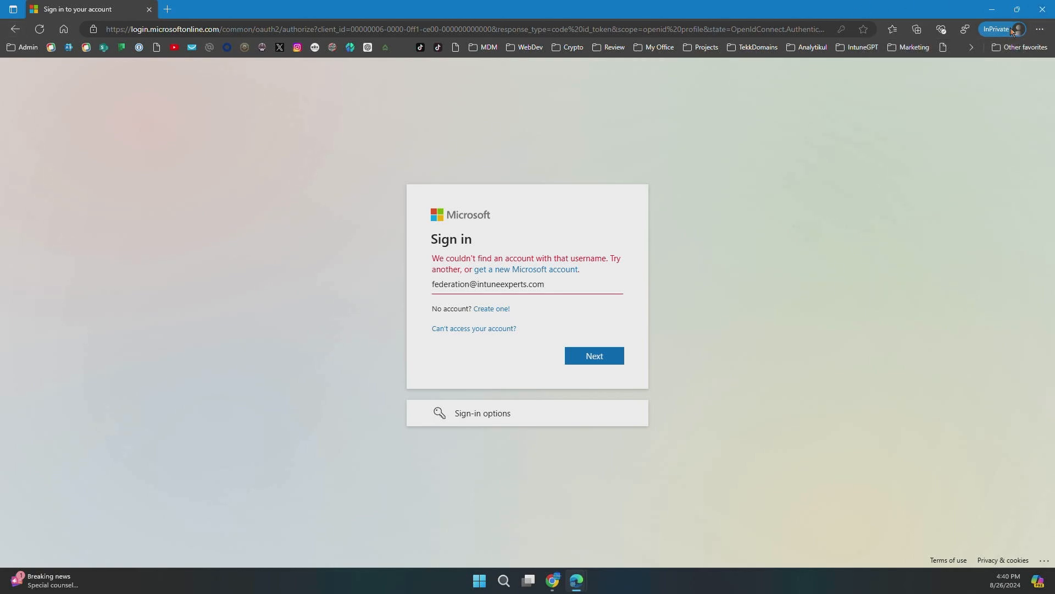
{"action": "left_click", "coordinate": [202, 30]}
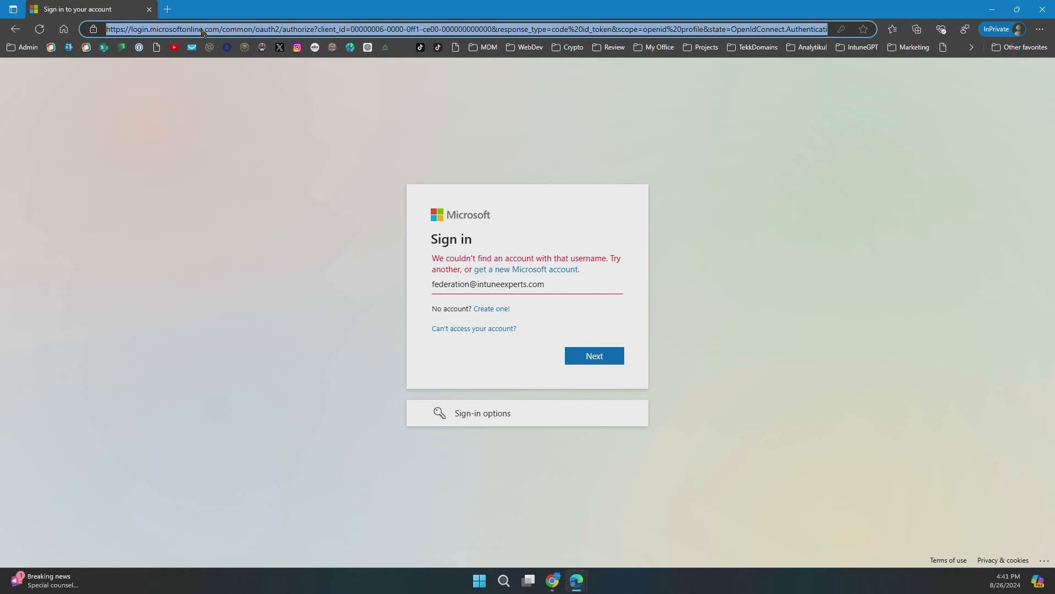
Go to portal.azure.com and enter the federation test account's e-mail address.
{"action": "type", "text": "por"}
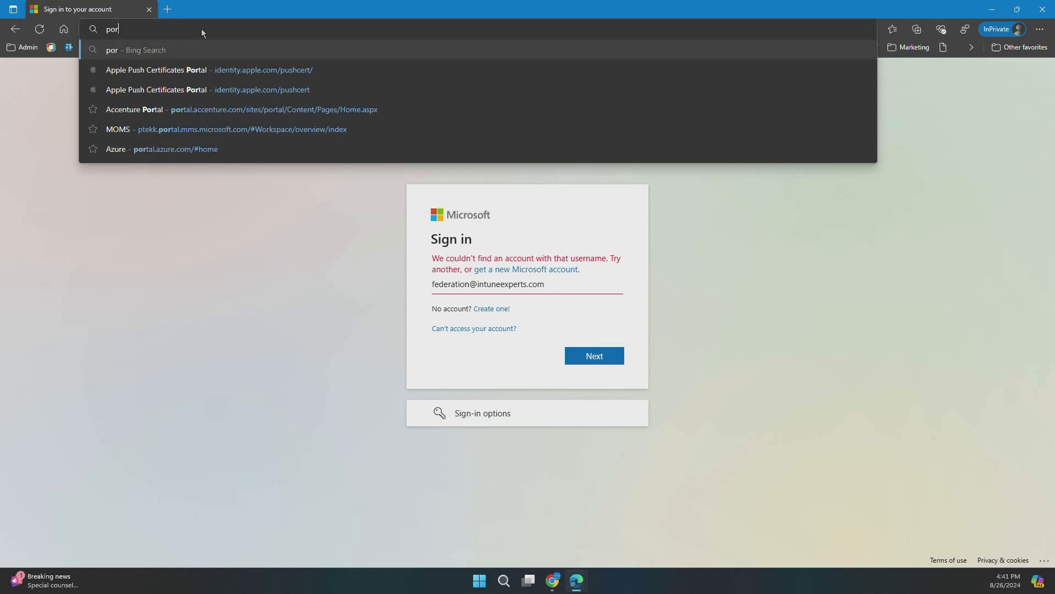
{"action": "type", "text": "tal."}
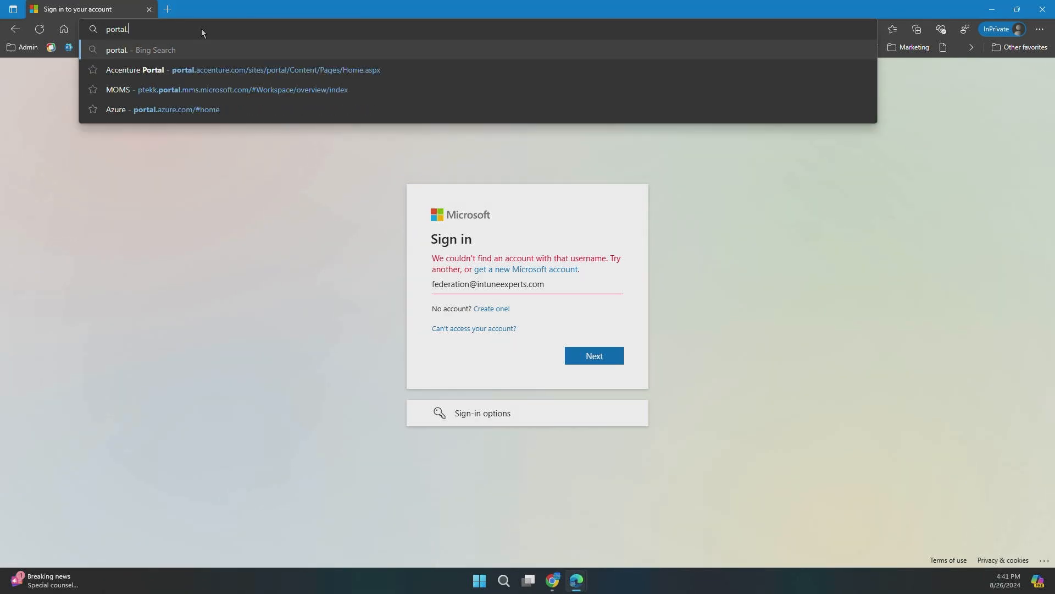
{"action": "type", "text": "azure.com/#home"}
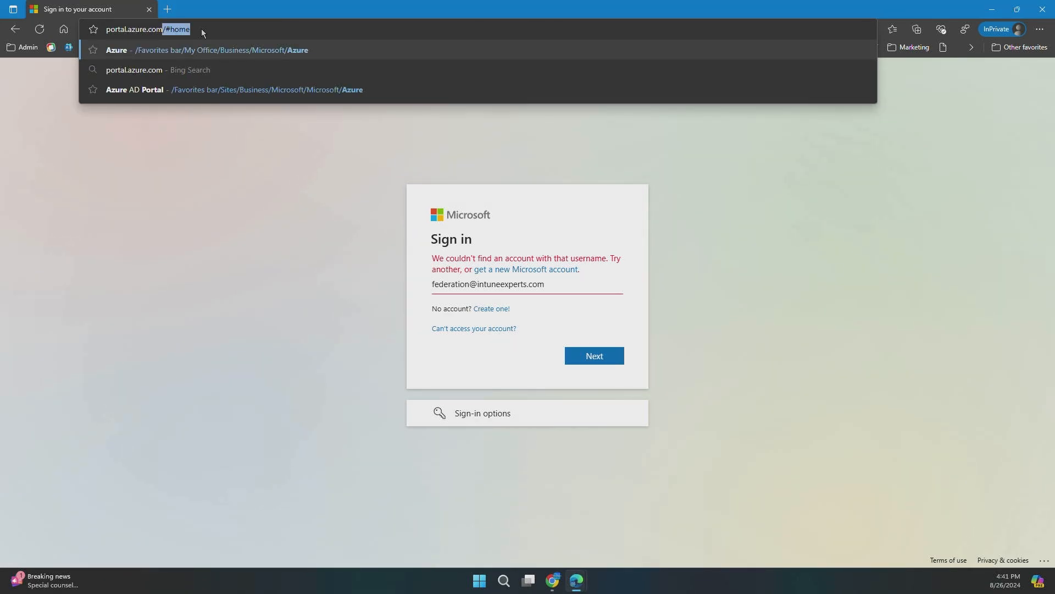
{"action": "key", "text": "Return"}
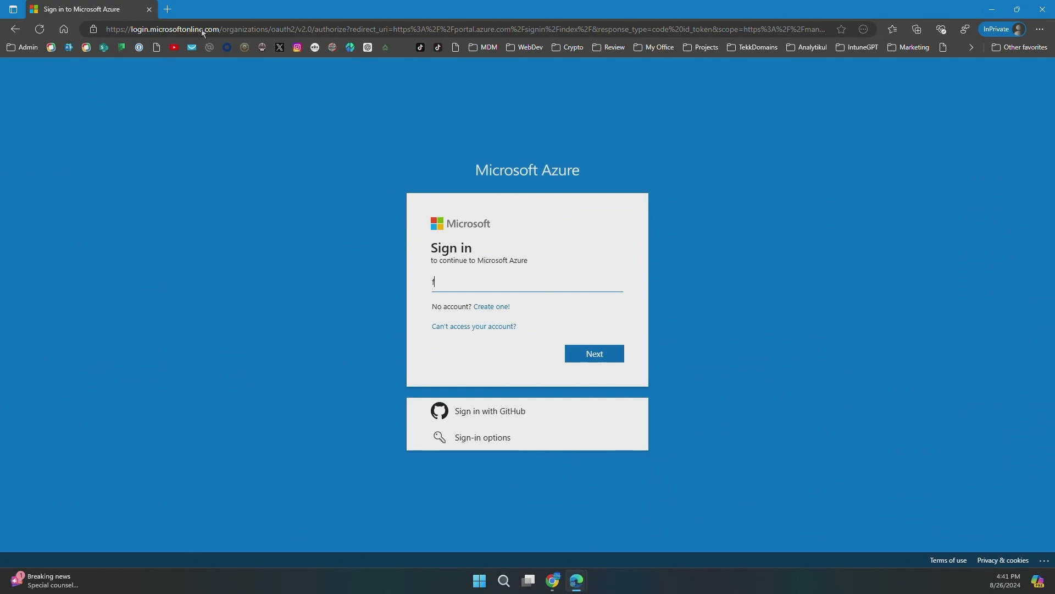
{"action": "key", "text": "Return"}
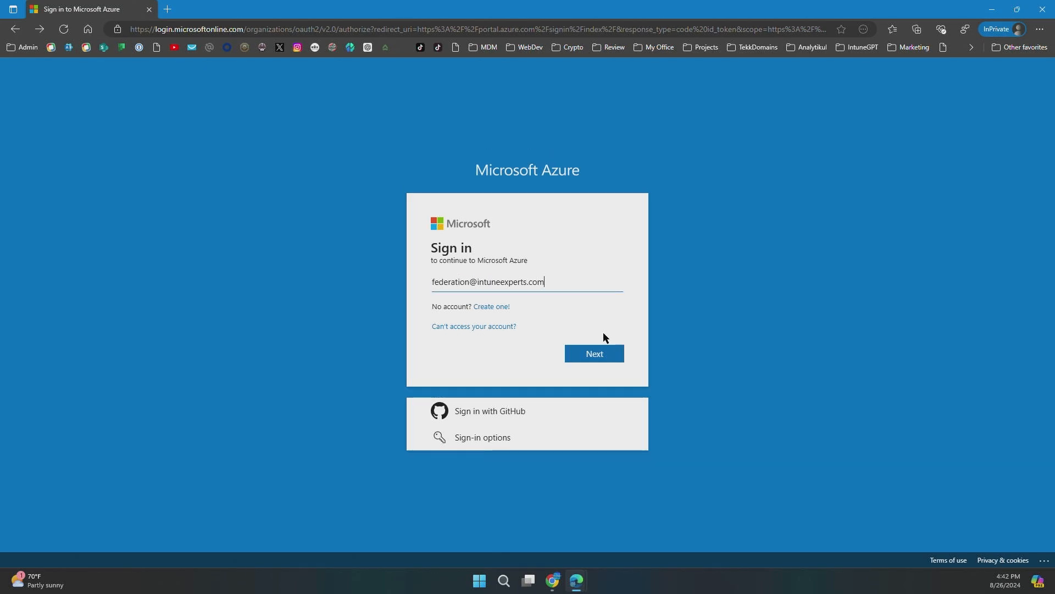
Enter the test account's password on the federated page and choose to stay signed in.
{"action": "left_click", "coordinate": [605, 351]}
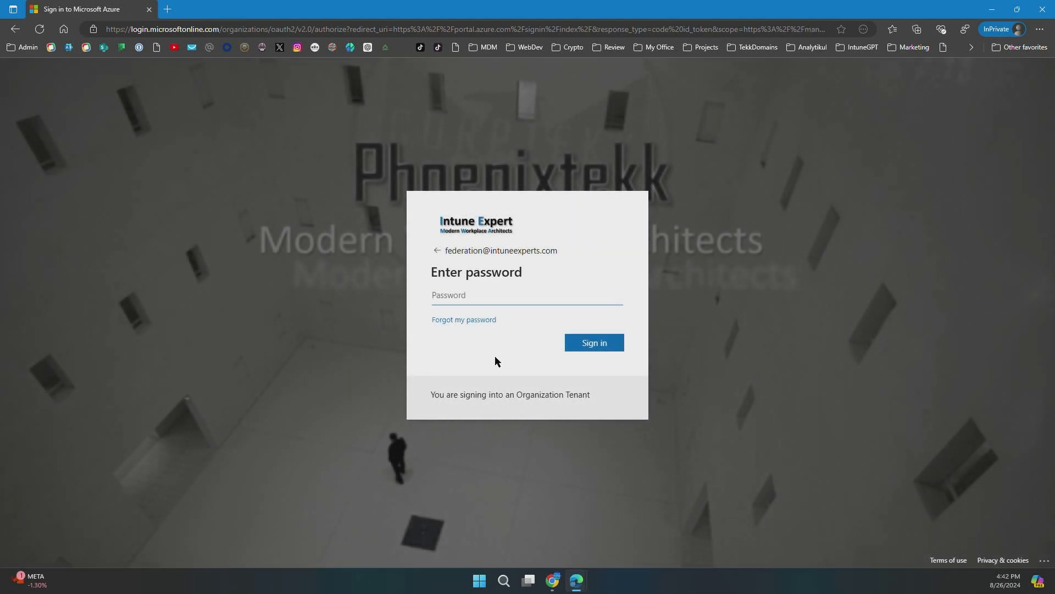
{"action": "type", "text": "•••••••••••••"}
{"action": "key", "text": "Return"}
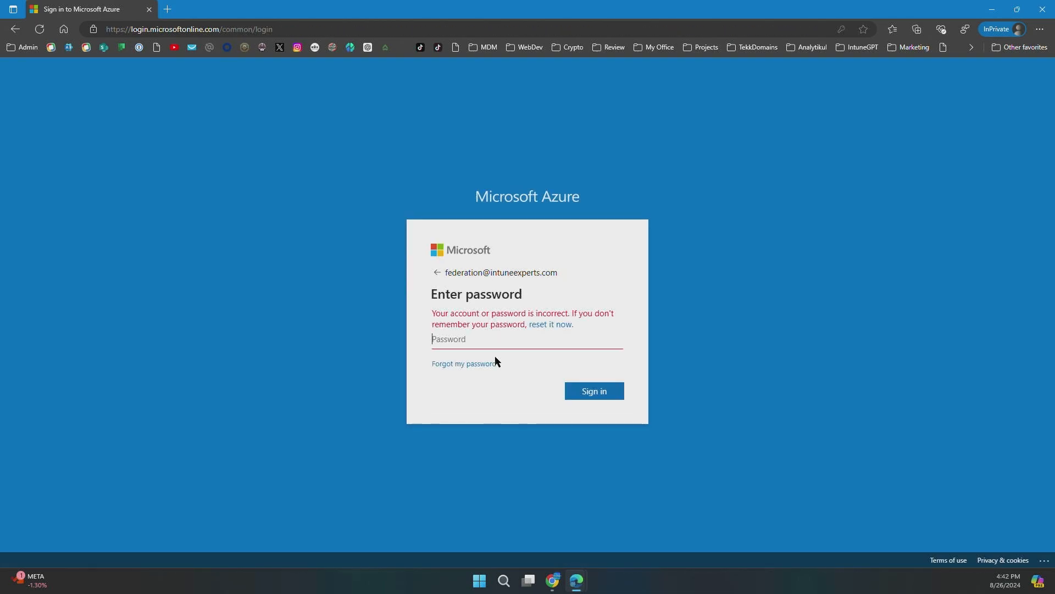
{"action": "type", "text": "•••••••••"}
{"action": "key", "text": "Return"}
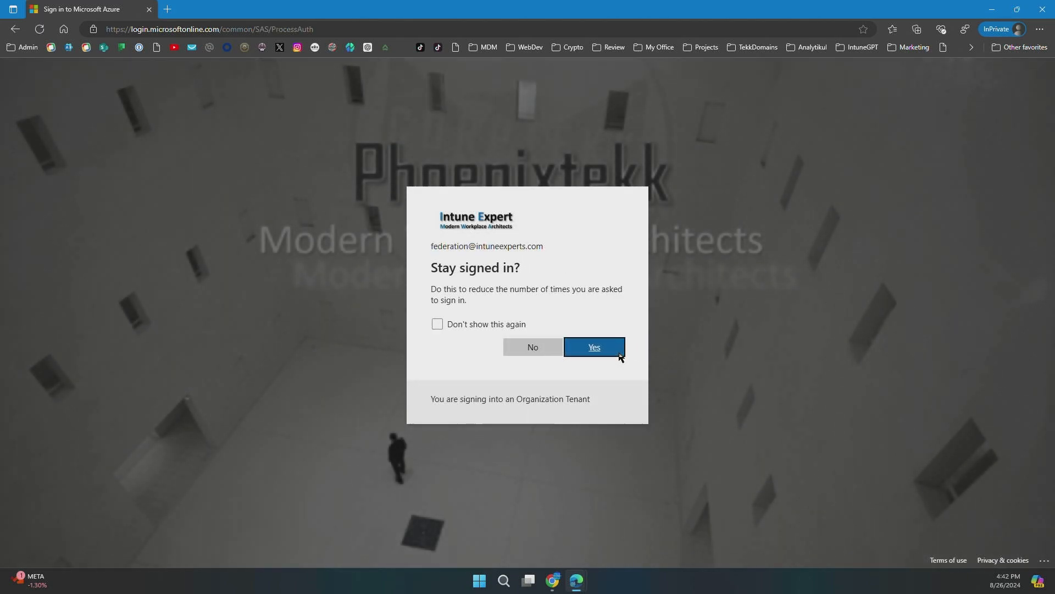
{"action": "left_click", "coordinate": [608, 350]}
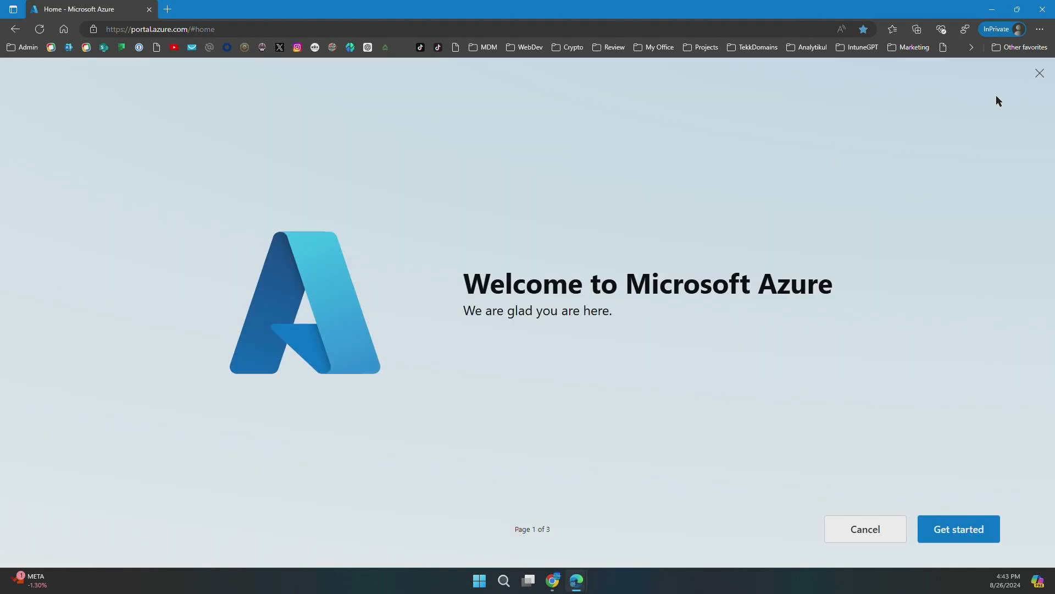
Close the Azure tour and submit the federation account's e-mail on appleid.apple.com in a new private tab.
{"action": "left_click", "coordinate": [1039, 74]}
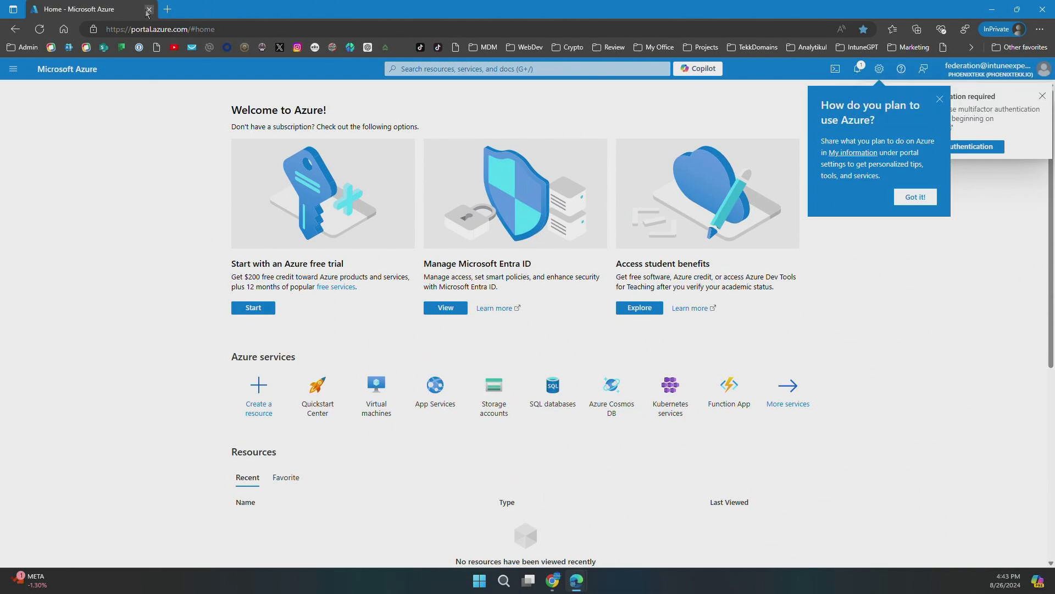
{"action": "left_click", "coordinate": [168, 14]}
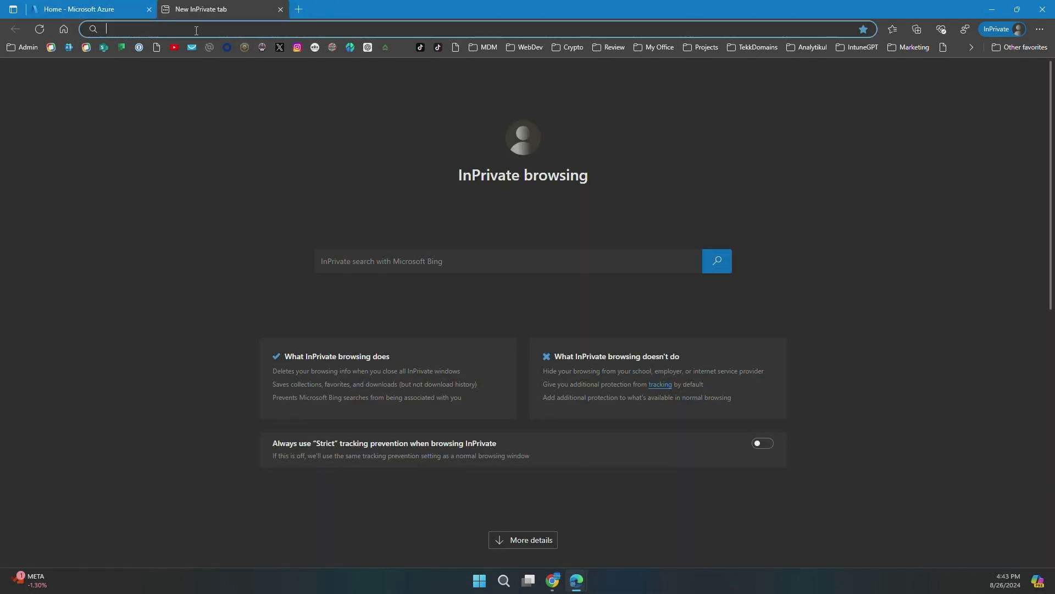
{"action": "type", "text": "appl"}
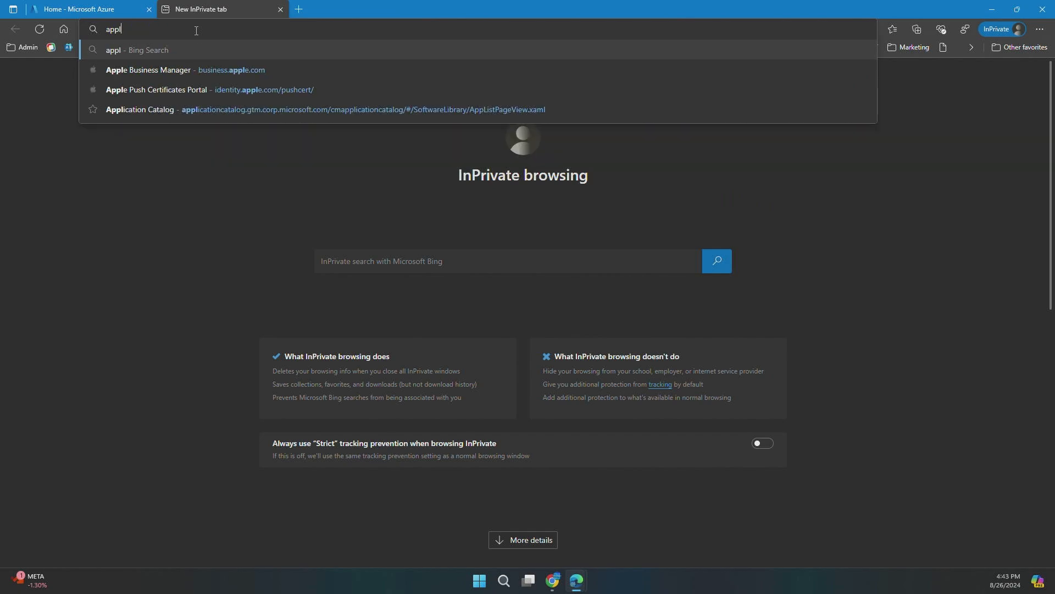
{"action": "type", "text": "eid.ap"}
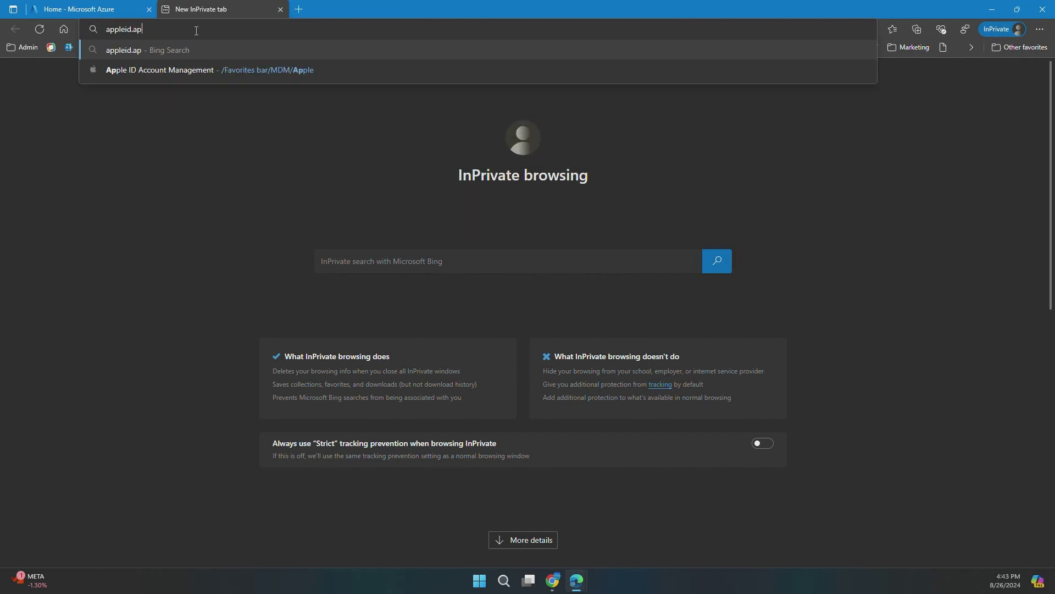
{"action": "type", "text": "ple.com"}
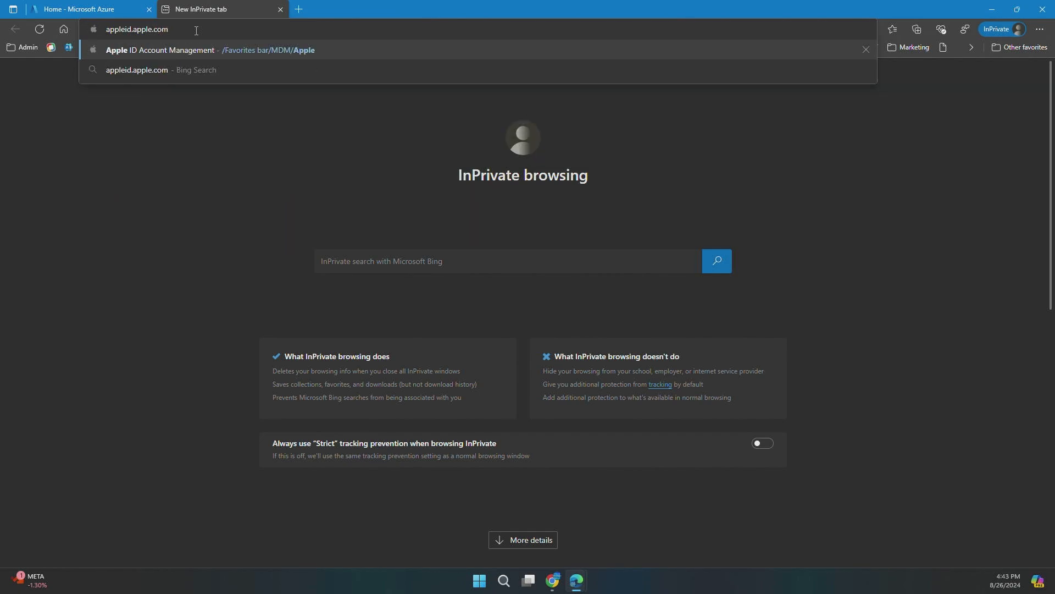
{"action": "key", "text": "Return"}
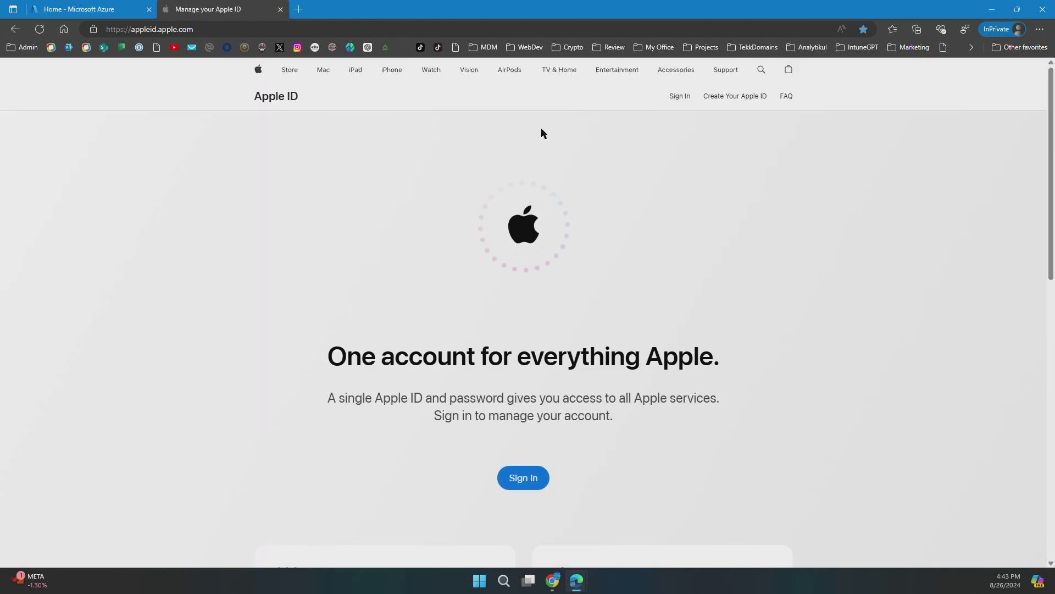
{"action": "left_click", "coordinate": [532, 478]}
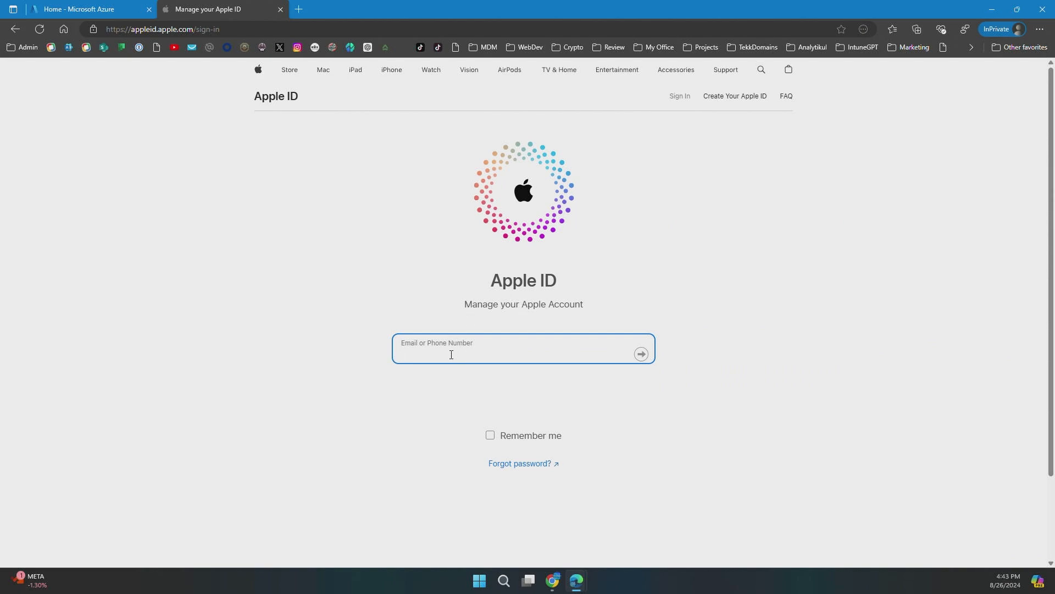
{"action": "key", "text": "ctrl+v"}
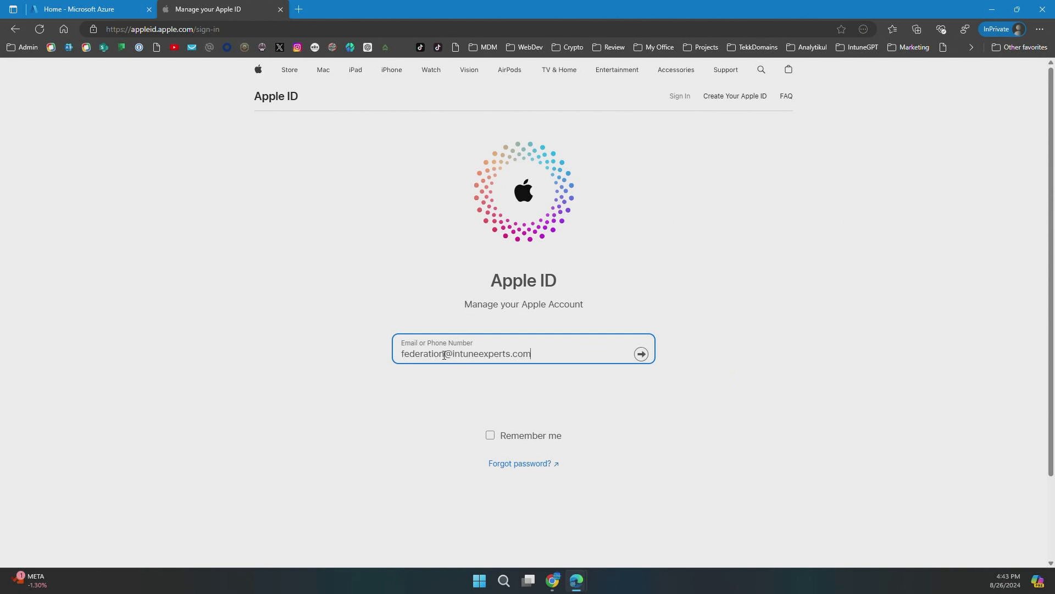
{"action": "left_click", "coordinate": [641, 353]}
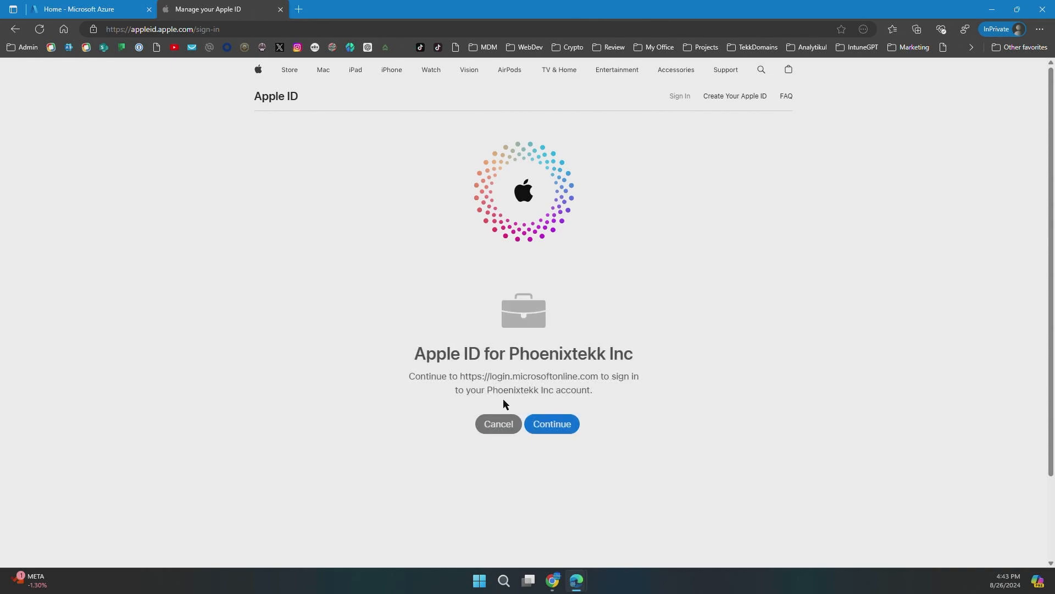
Continue to Microsoft sign-in, enter the test account's password, and stay signed in.
{"action": "left_click", "coordinate": [556, 427]}
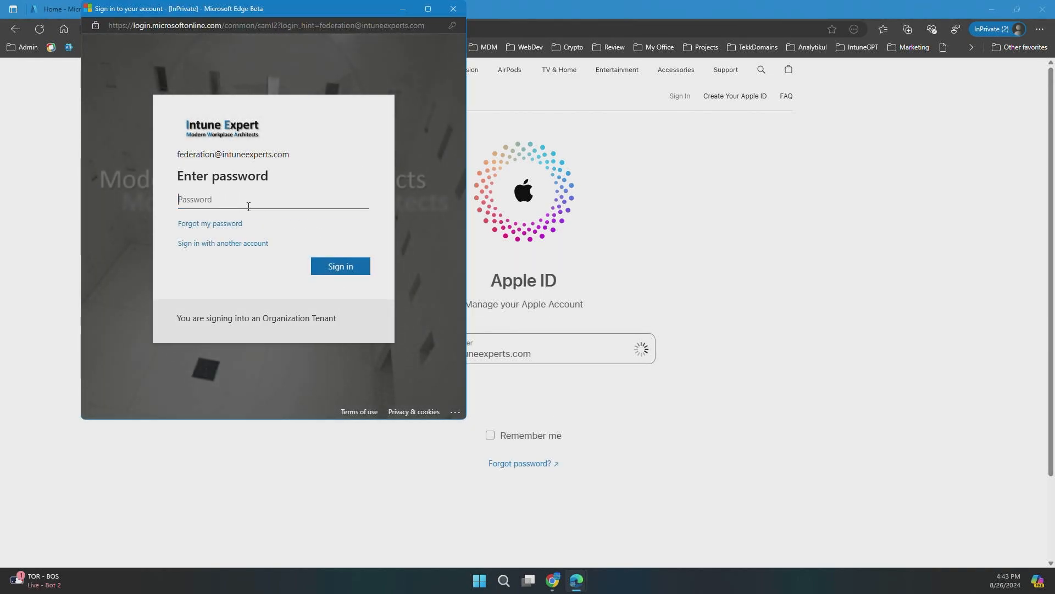
{"action": "type", "text": "••"}
{"action": "type", "text": "********"}
{"action": "left_click", "coordinate": [352, 268]}
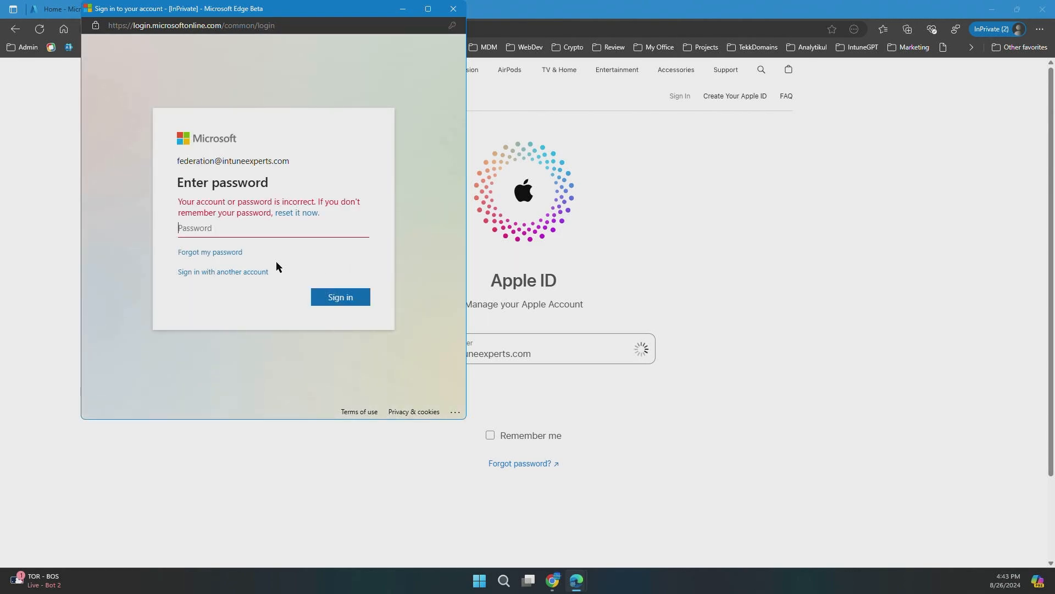
{"action": "type", "text": "*************"}
{"action": "left_click", "coordinate": [341, 299]}
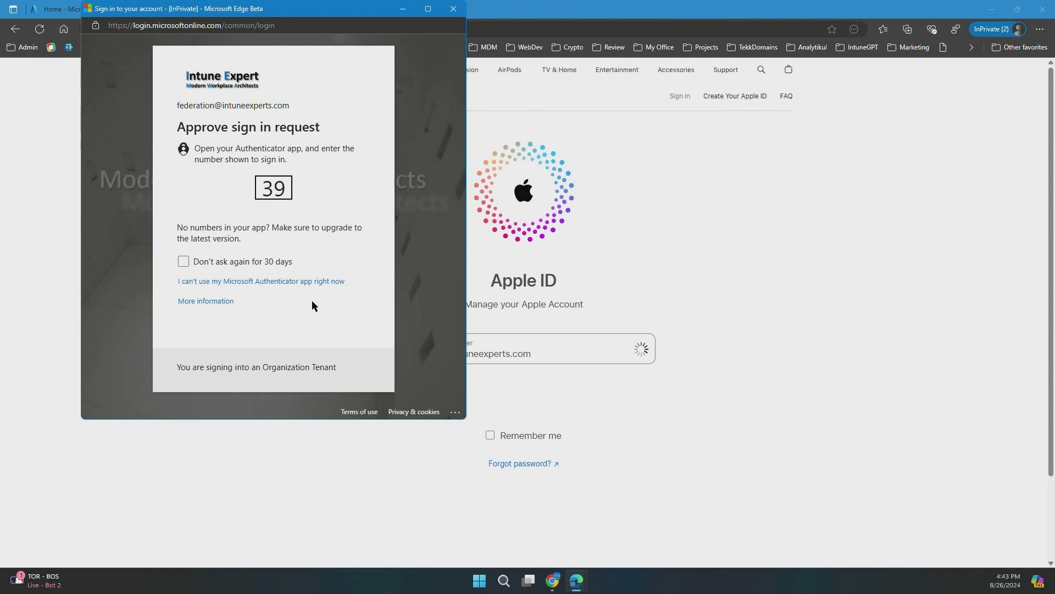
{"action": "left_click", "coordinate": [341, 261]}
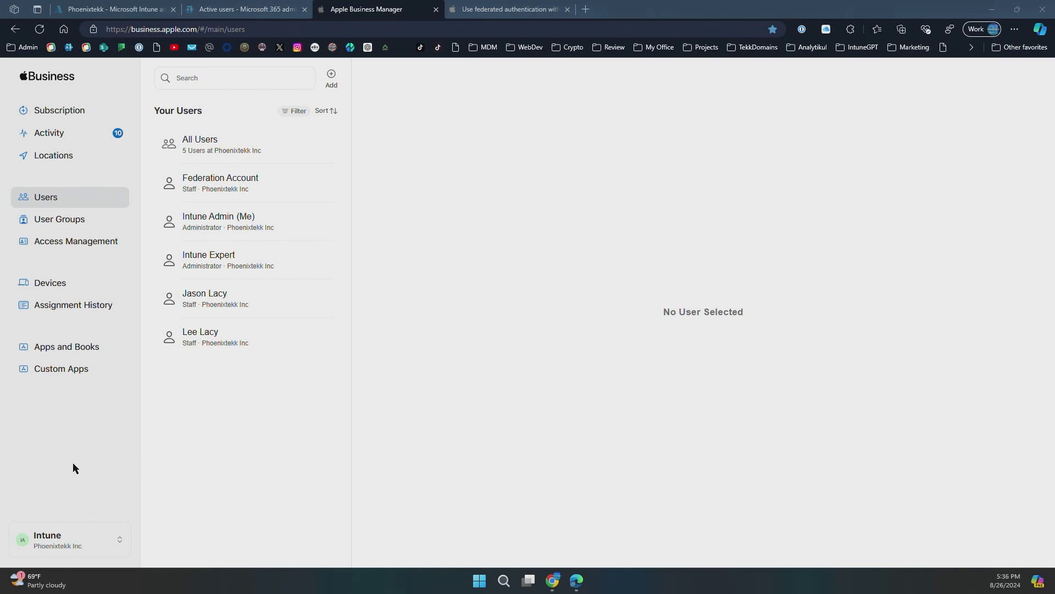
Open Preferences > Managed Apple IDs and start the Microsoft Entra Connect Sync setup.
{"action": "left_click", "coordinate": [46, 541]}
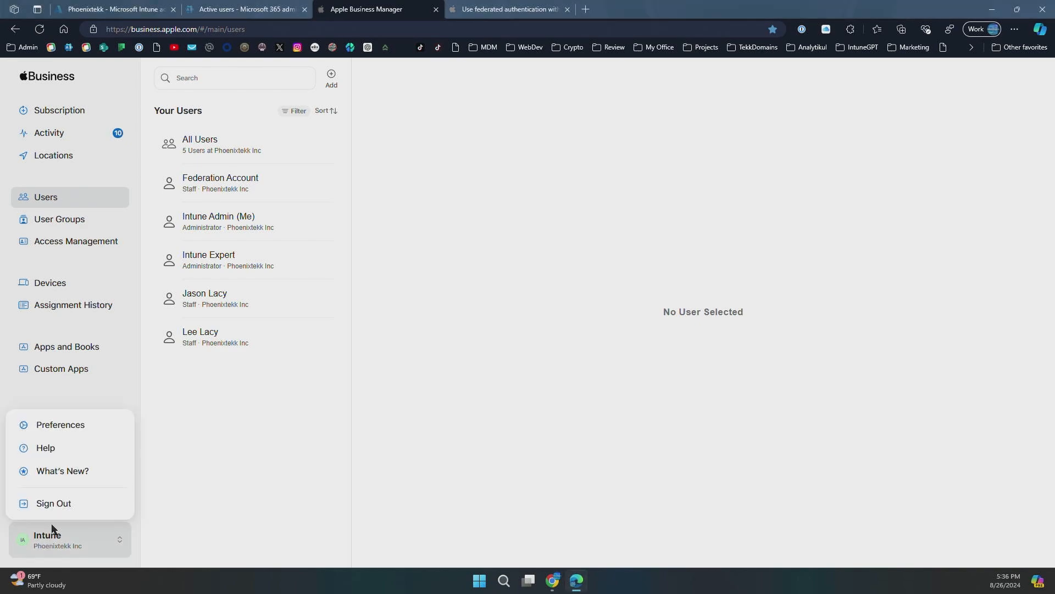
{"action": "left_click", "coordinate": [60, 426]}
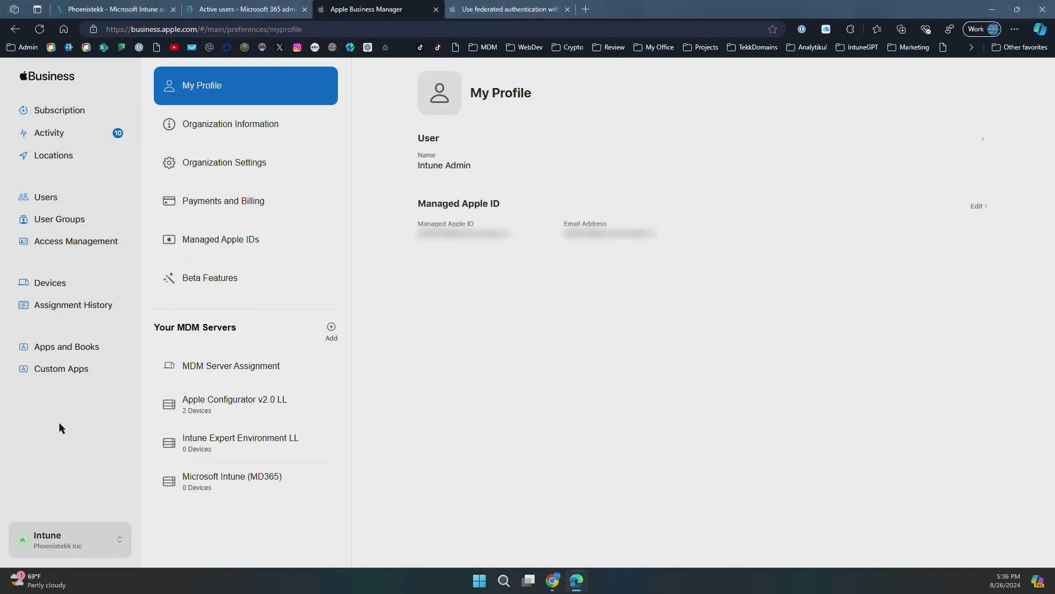
{"action": "left_click", "coordinate": [219, 248]}
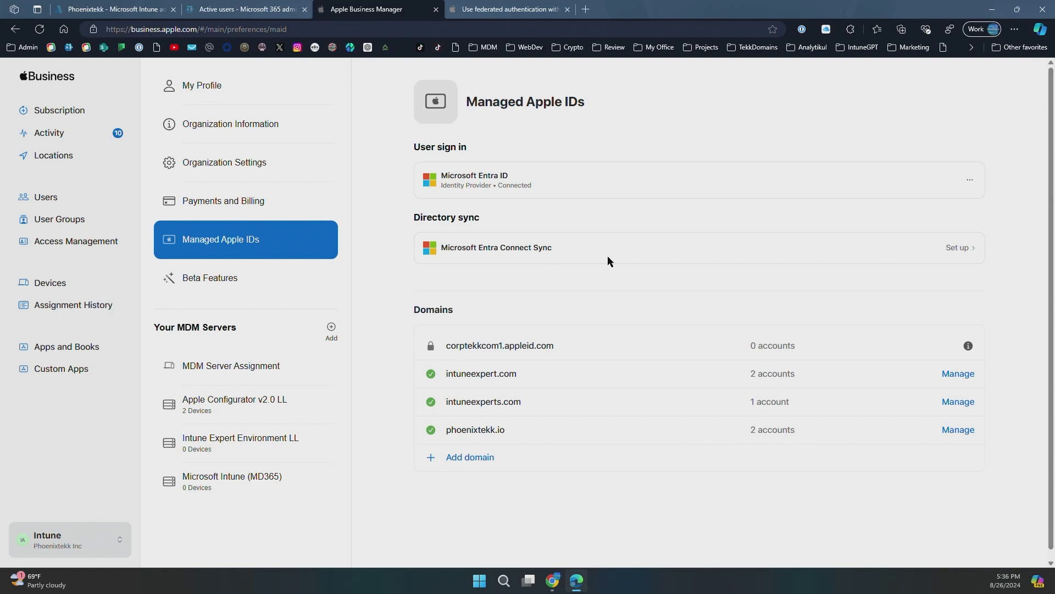
{"action": "left_click", "coordinate": [961, 249]}
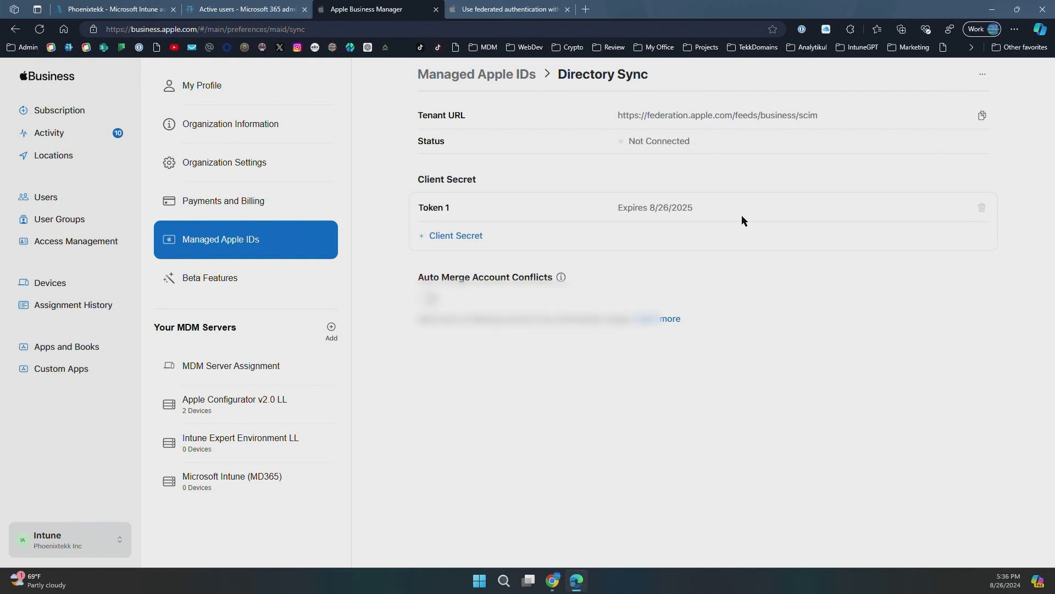
Generate and copy a new client secret, then delete Token 2.
{"action": "left_click", "coordinate": [450, 236]}
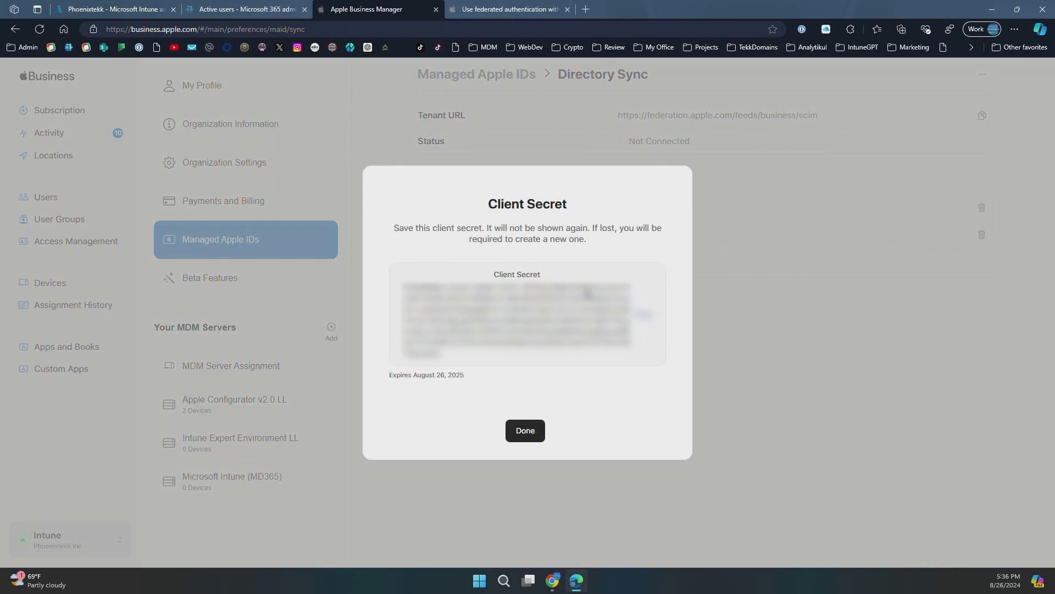
{"action": "left_click", "coordinate": [644, 315]}
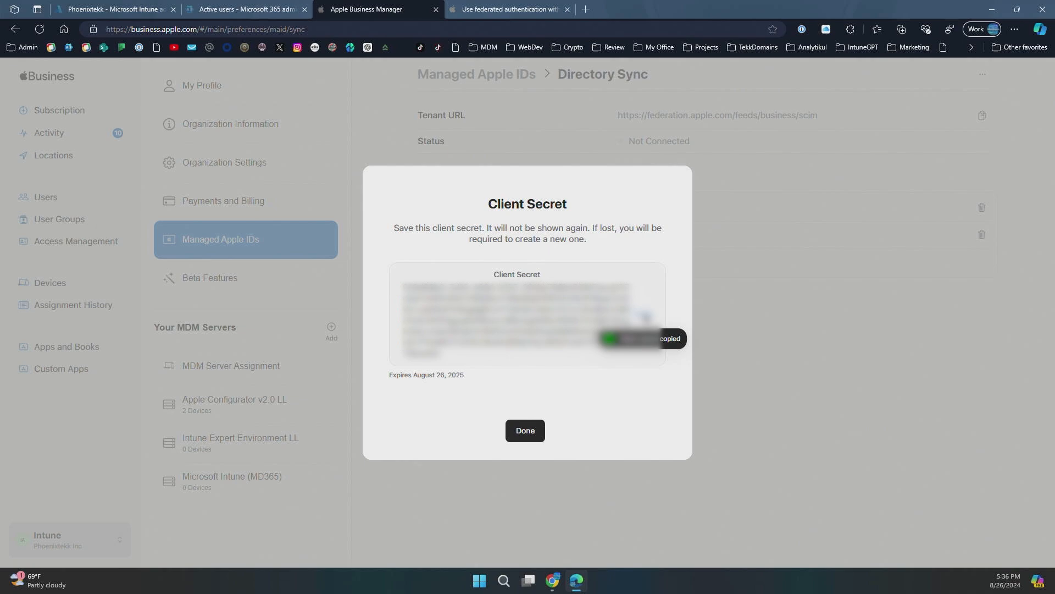
{"action": "left_click", "coordinate": [529, 432]}
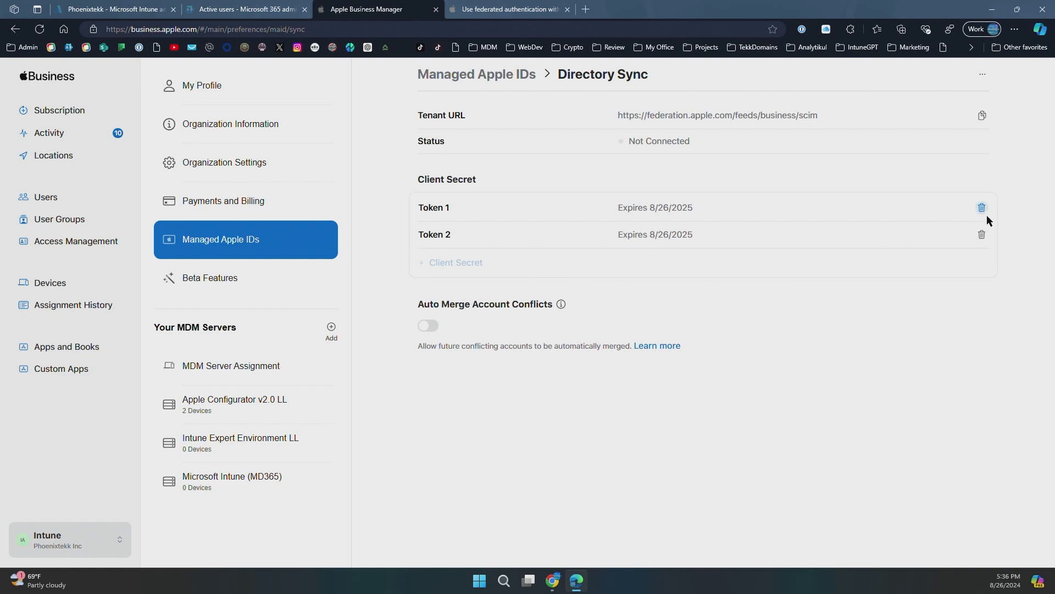
{"action": "left_click", "coordinate": [981, 236]}
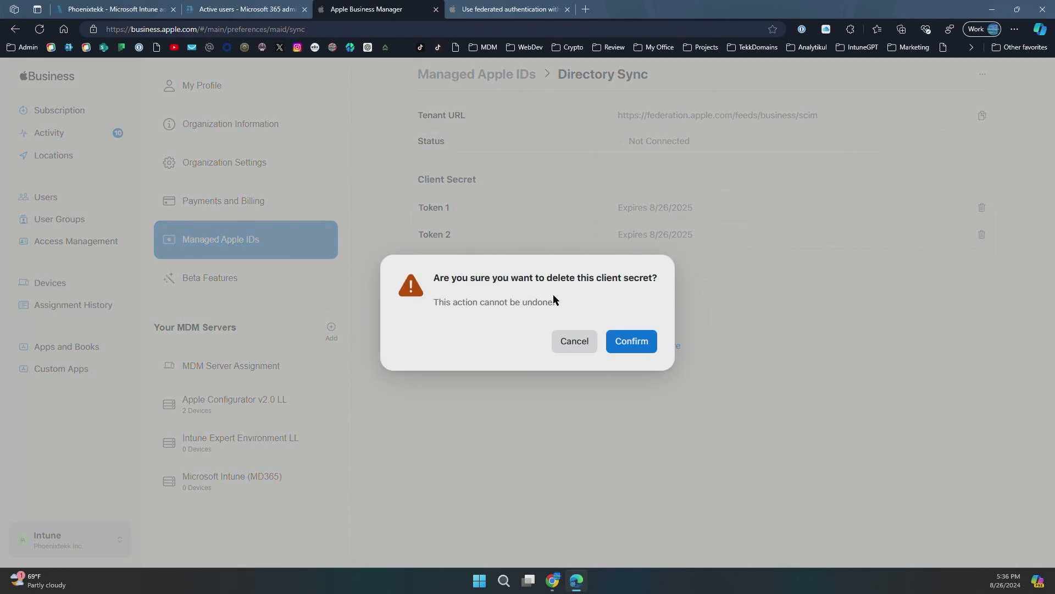
{"action": "left_click", "coordinate": [629, 337]}
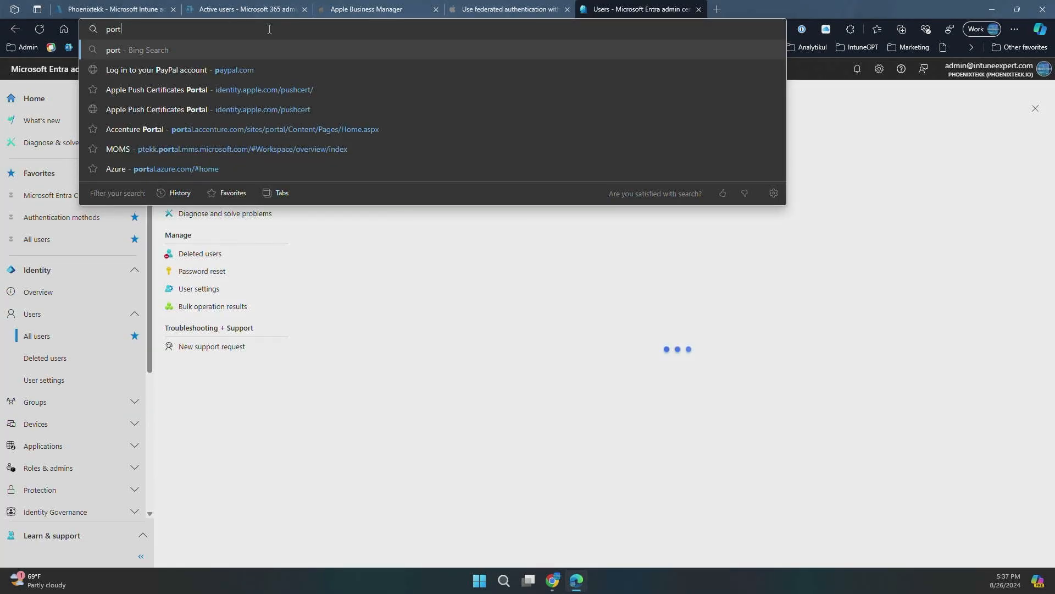
Sign in to portal.azure.com with the admin account and dismiss the Azure Advisor popup.
{"action": "type", "text": "al"}
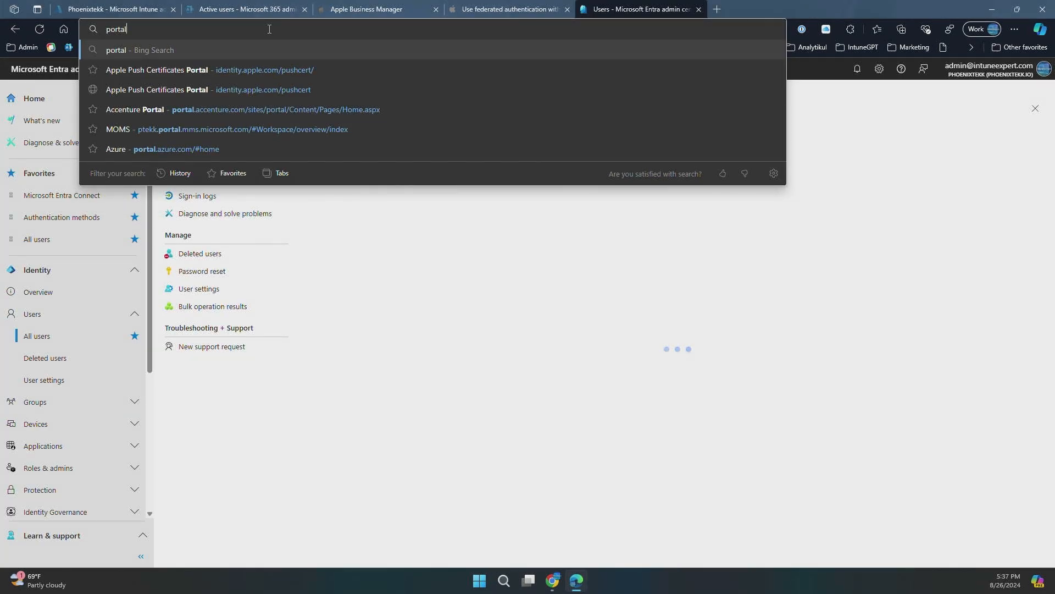
{"action": "type", "text": ".azure.co"}
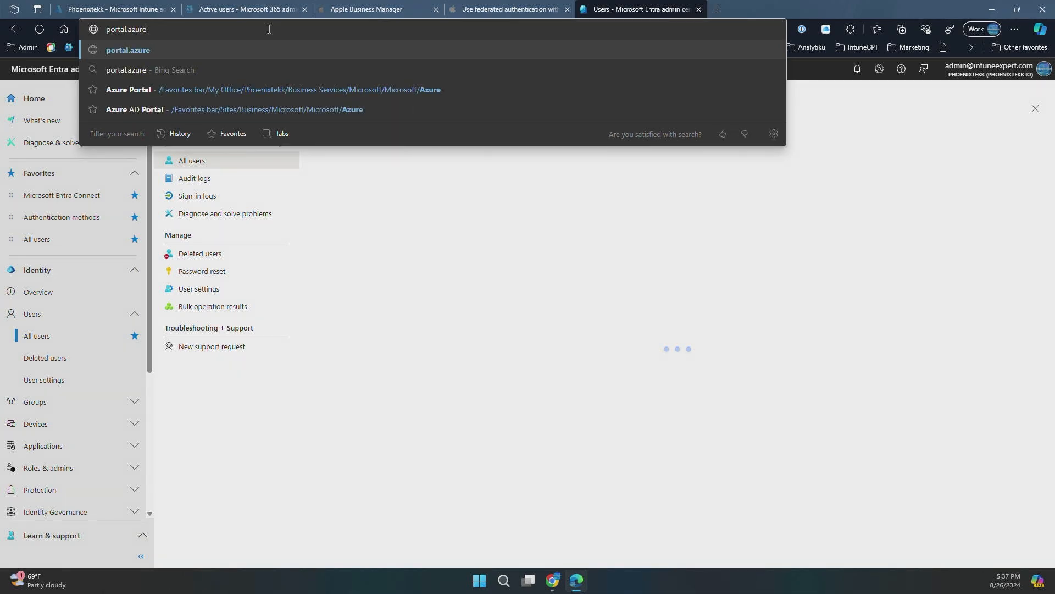
{"action": "type", "text": "m/#home"}
{"action": "key", "text": "Return"}
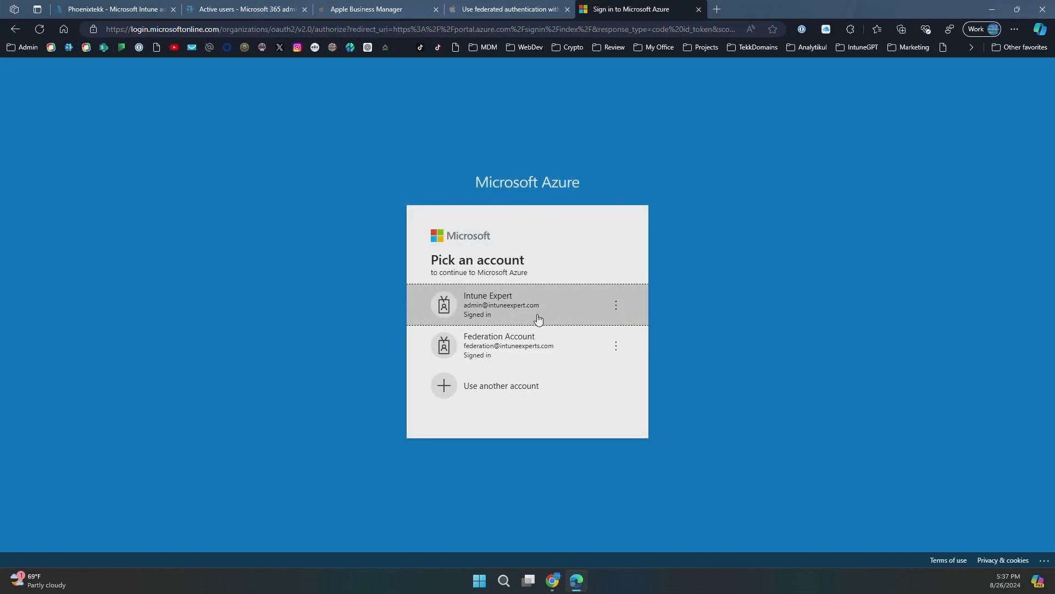
{"action": "left_click", "coordinate": [523, 316]}
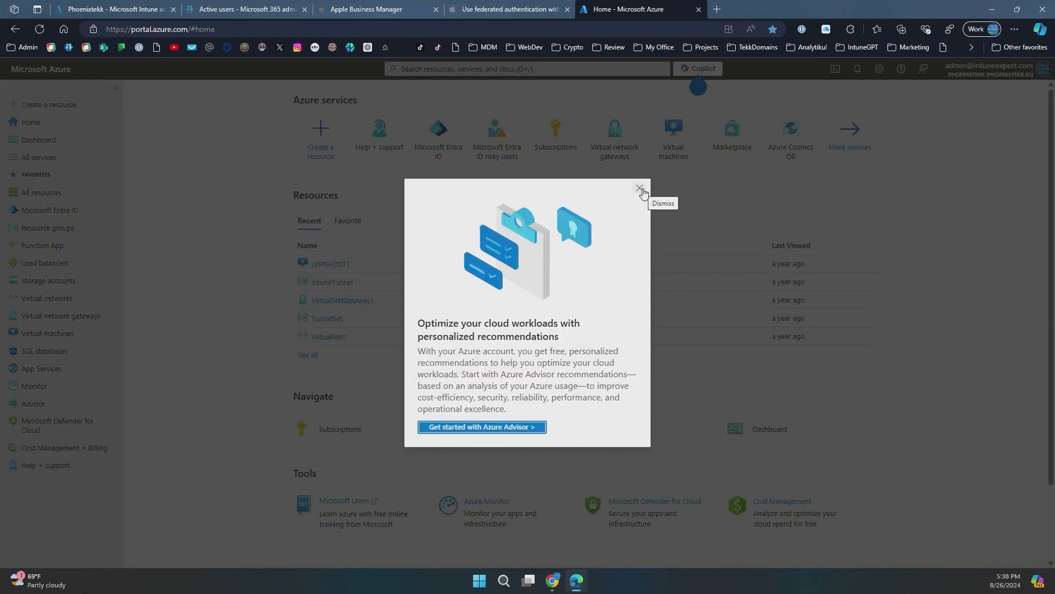
{"action": "left_click", "coordinate": [640, 190]}
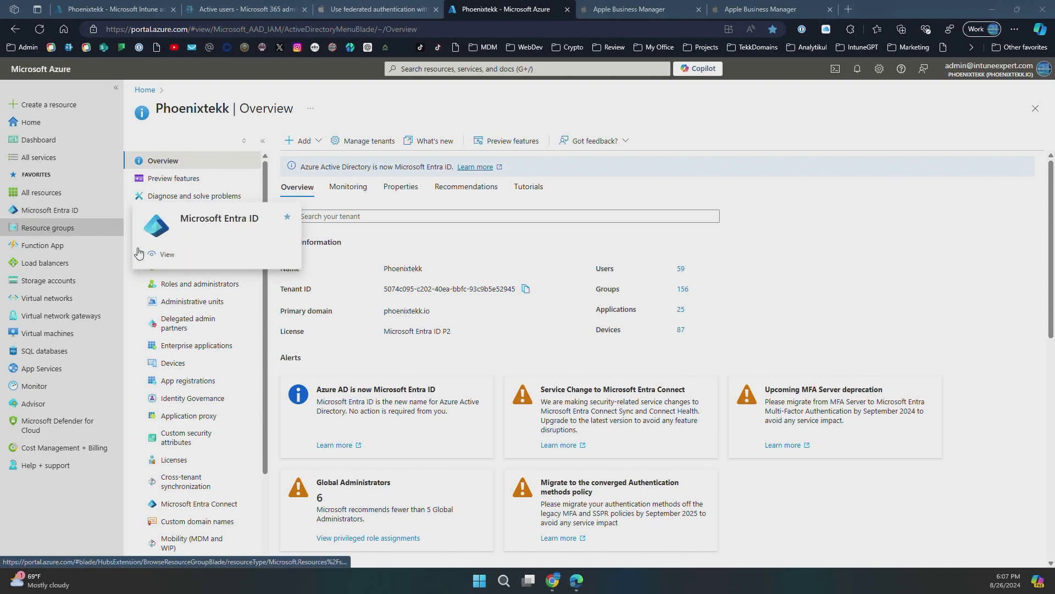
Open the provisioning configuration for the Apple Business Manager SAML enterprise application.
{"action": "left_click", "coordinate": [223, 346]}
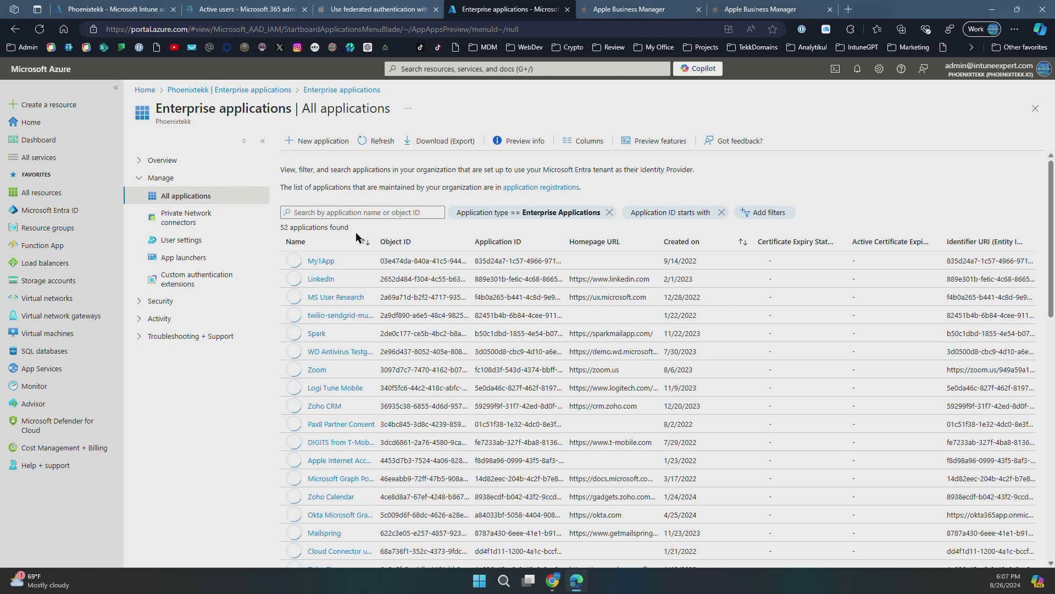
{"action": "left_click_drag", "start_coordinate": [375, 238], "coordinate": [457, 238]}
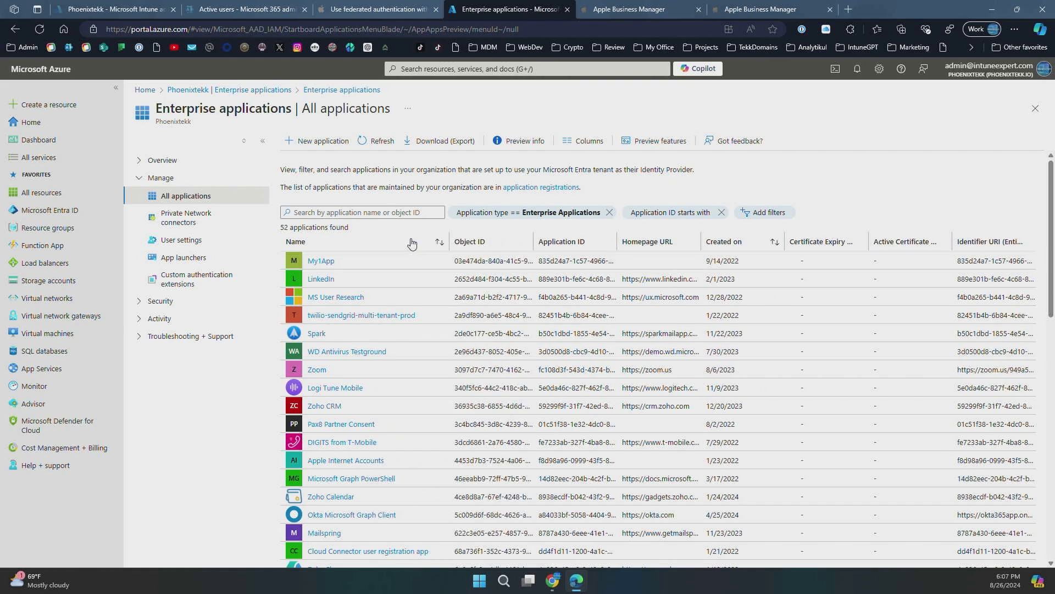
{"action": "left_click", "coordinate": [431, 241]}
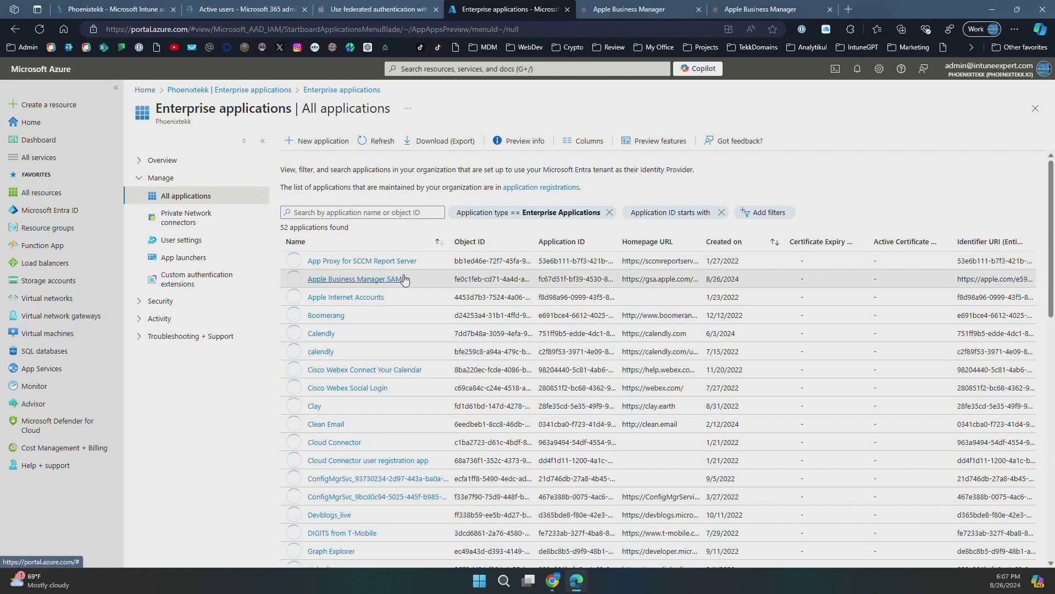
{"action": "left_click", "coordinate": [390, 280]}
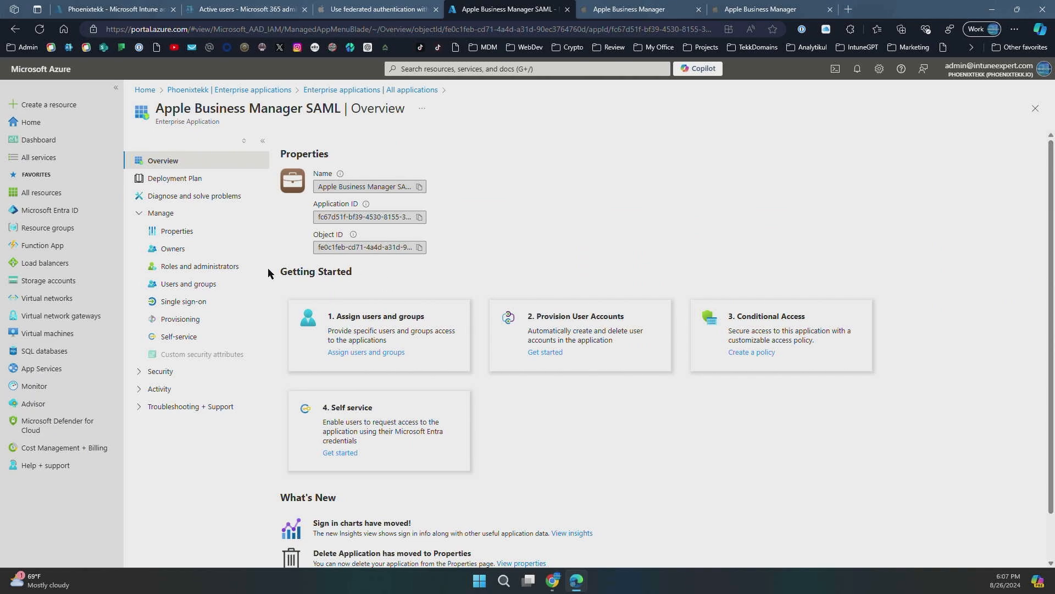
{"action": "left_click", "coordinate": [178, 286]}
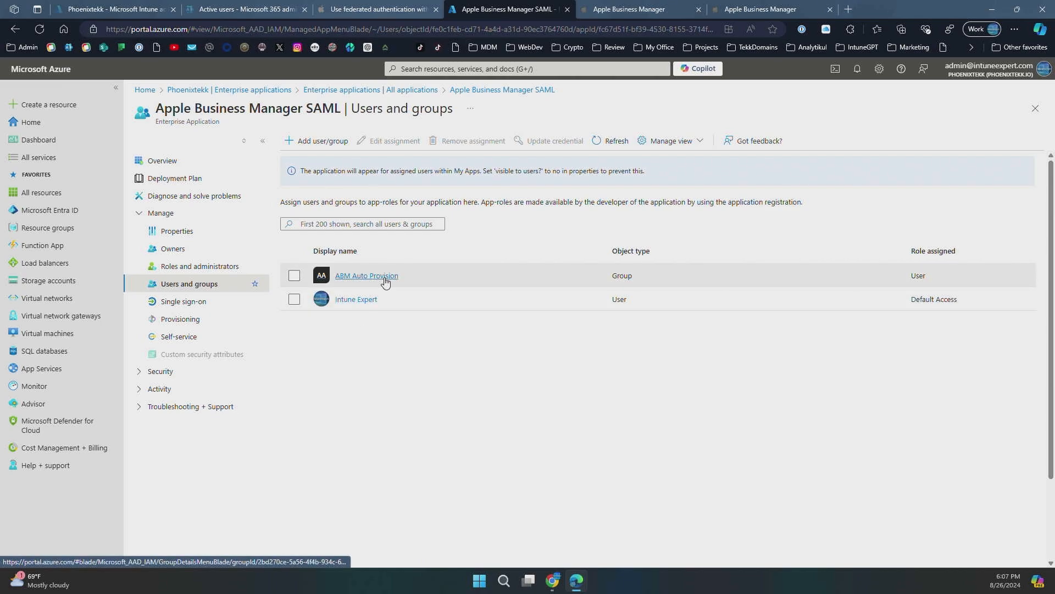
{"action": "left_click", "coordinate": [178, 319]}
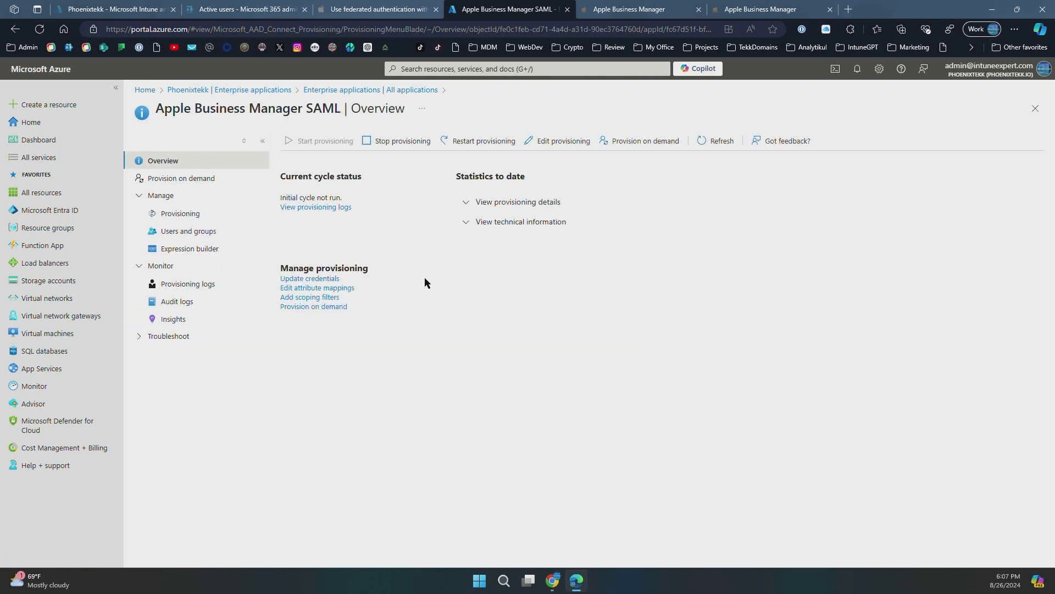
{"action": "left_click", "coordinate": [171, 213]}
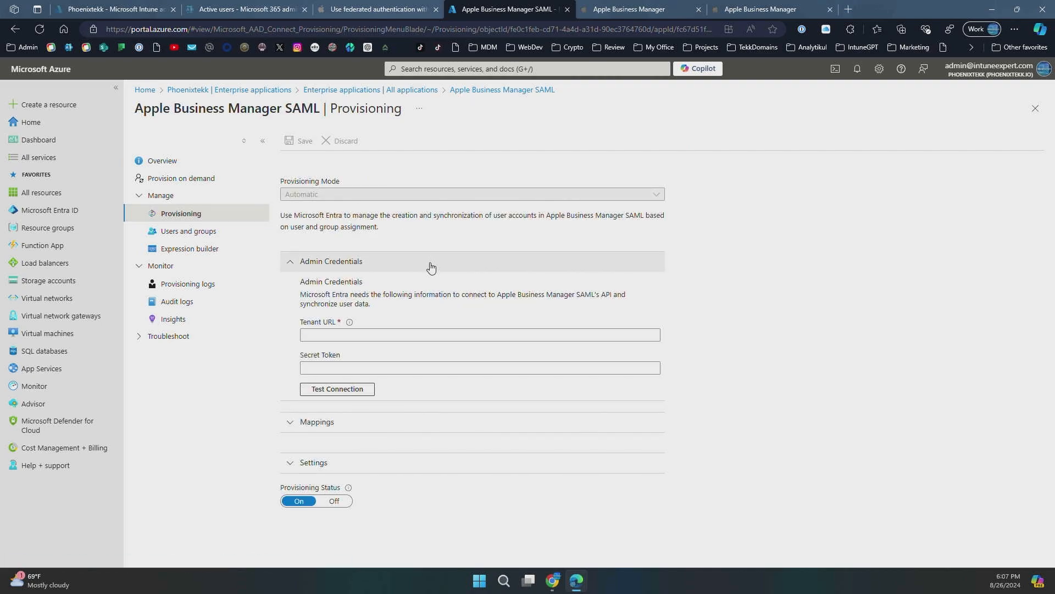
{"action": "left_click", "coordinate": [352, 334]}
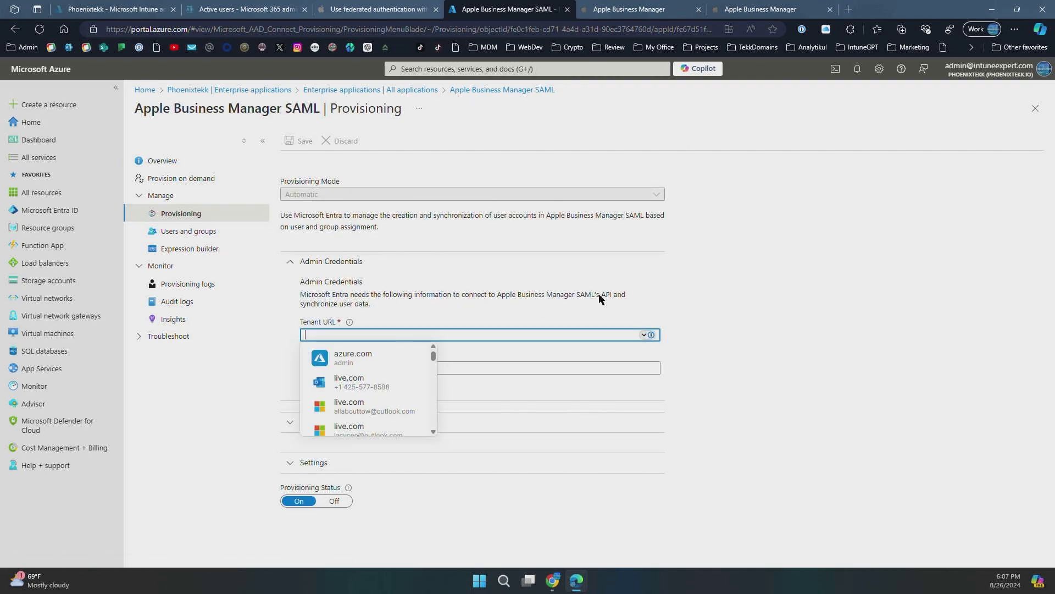
{"action": "left_click", "coordinate": [644, 11]}
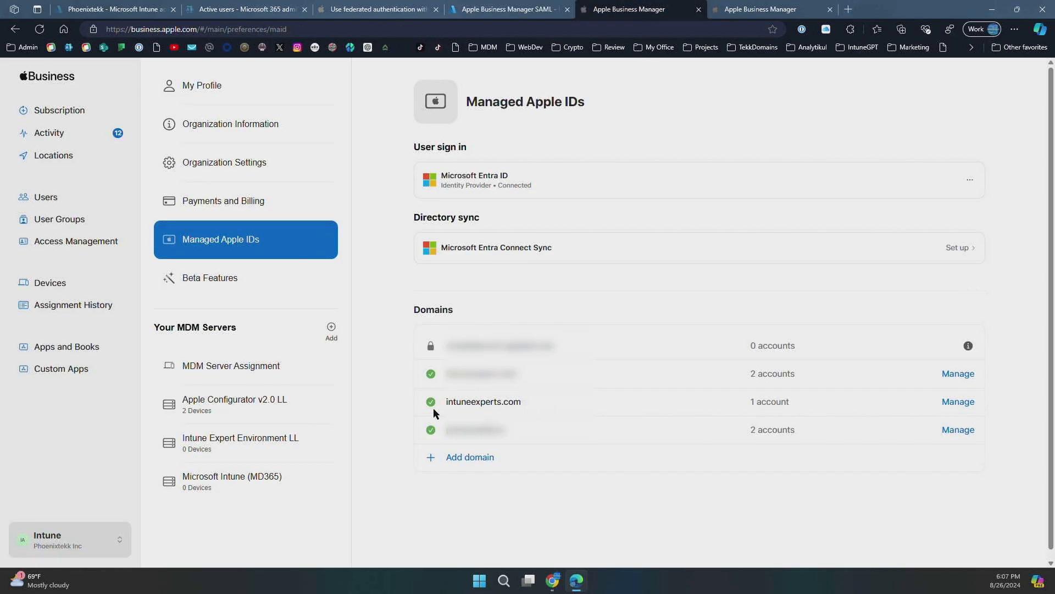
Copy the SCIM tenant URL from Apple Business Manager's Directory Sync setup page.
{"action": "left_click", "coordinate": [958, 401]}
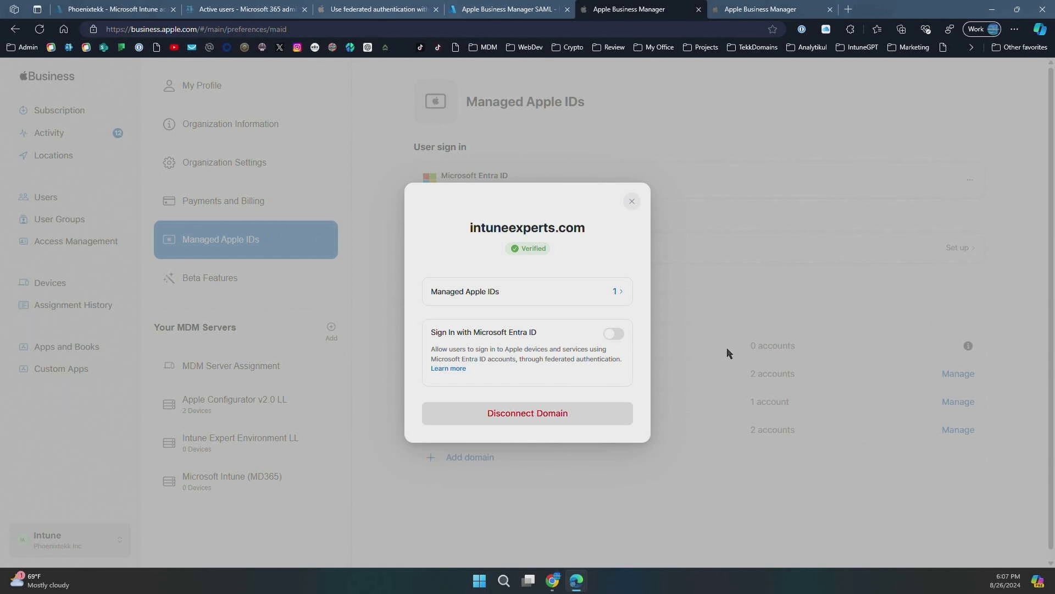
{"action": "left_click", "coordinate": [631, 201]}
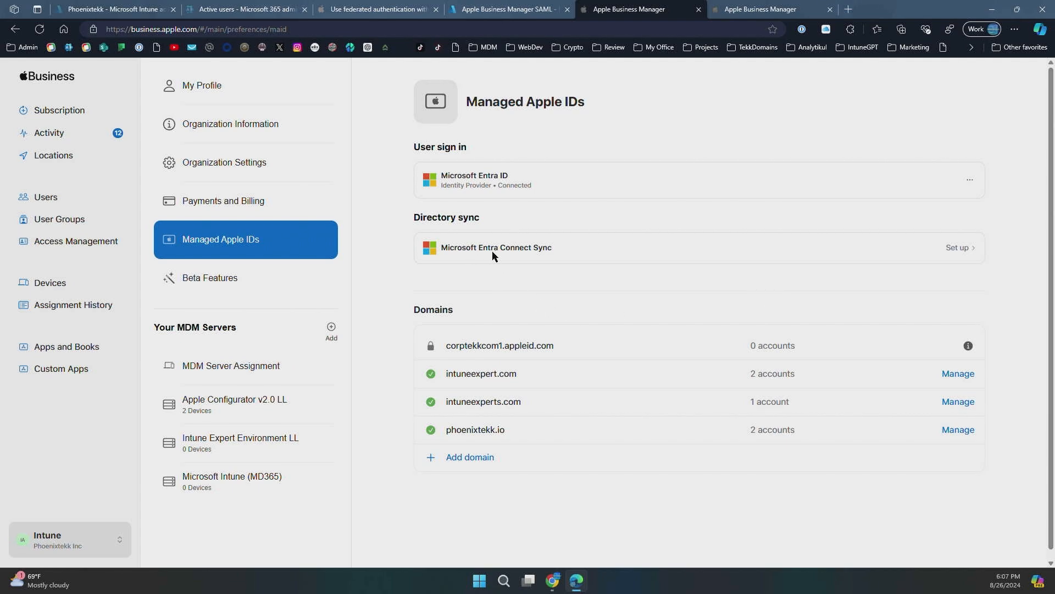
{"action": "left_click", "coordinate": [957, 248]}
{"action": "left_click", "coordinate": [983, 116]}
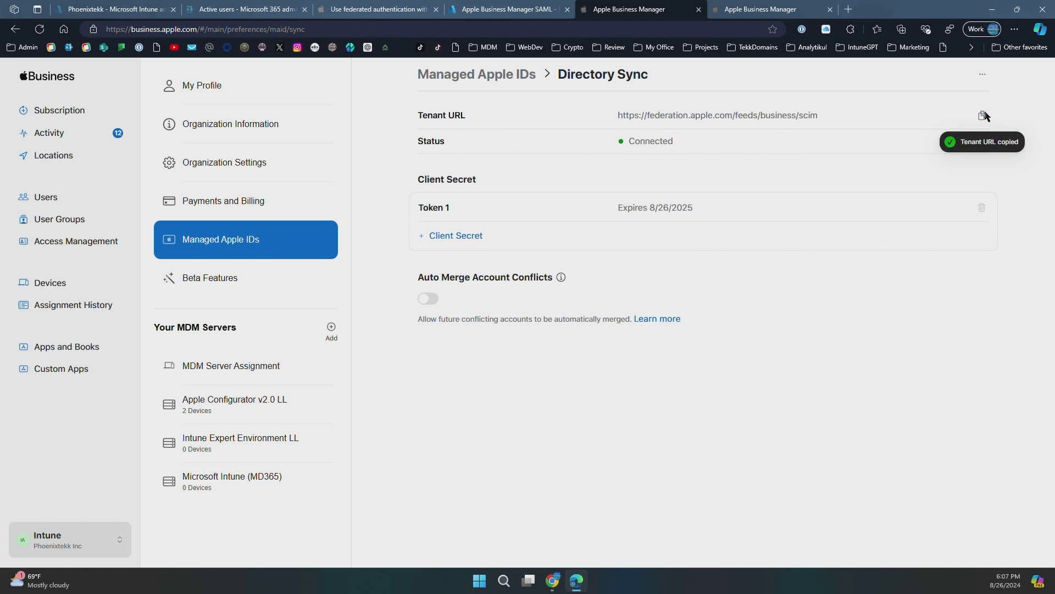
{"action": "left_click", "coordinate": [515, 9]}
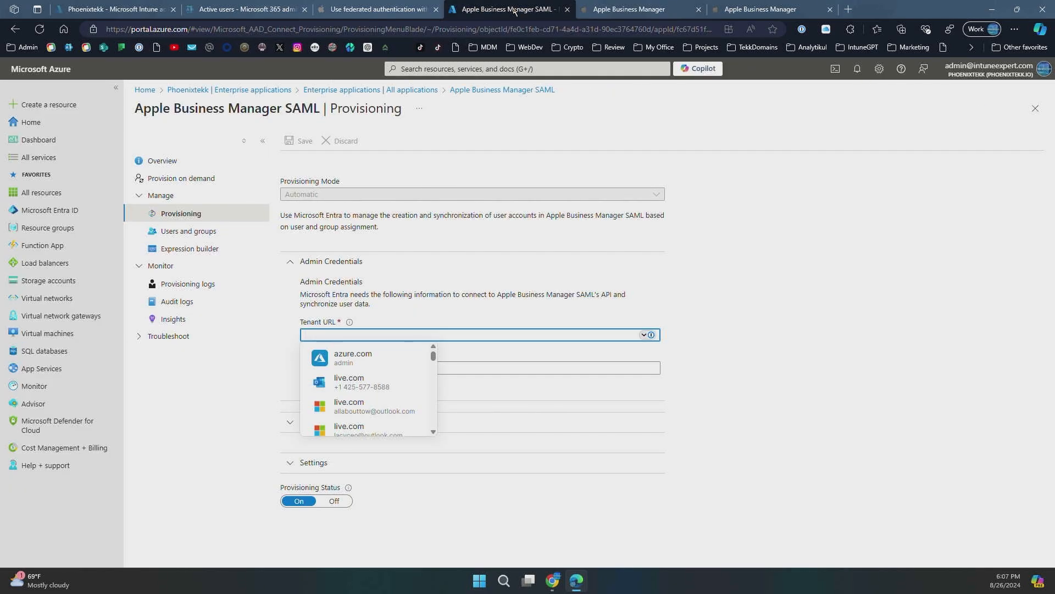
{"action": "right_click", "coordinate": [358, 334]}
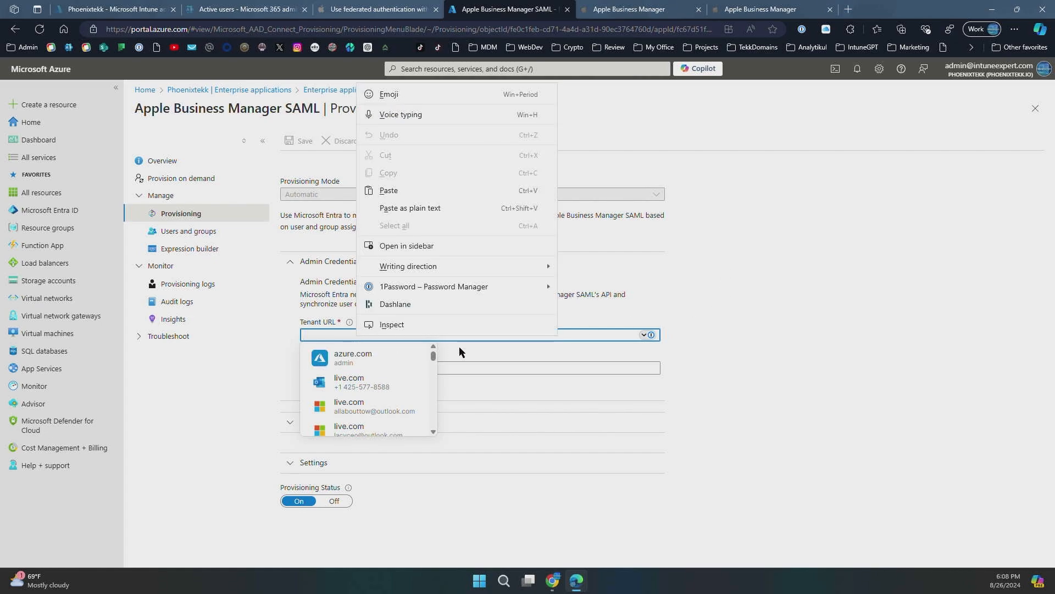
{"action": "left_click", "coordinate": [412, 192]}
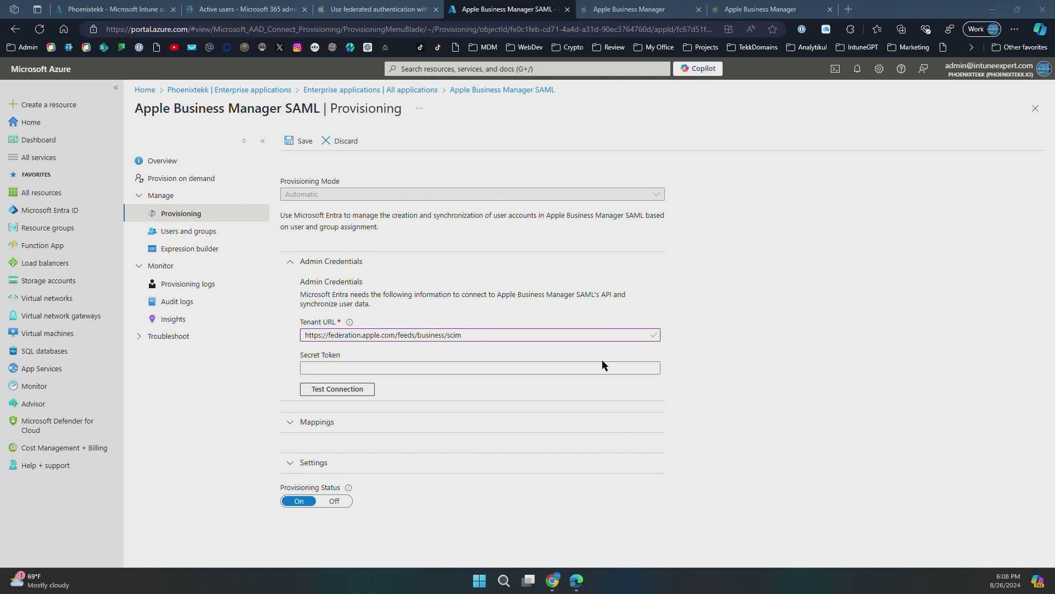
{"action": "left_click", "coordinate": [330, 367]}
{"action": "right_click", "coordinate": [330, 367]}
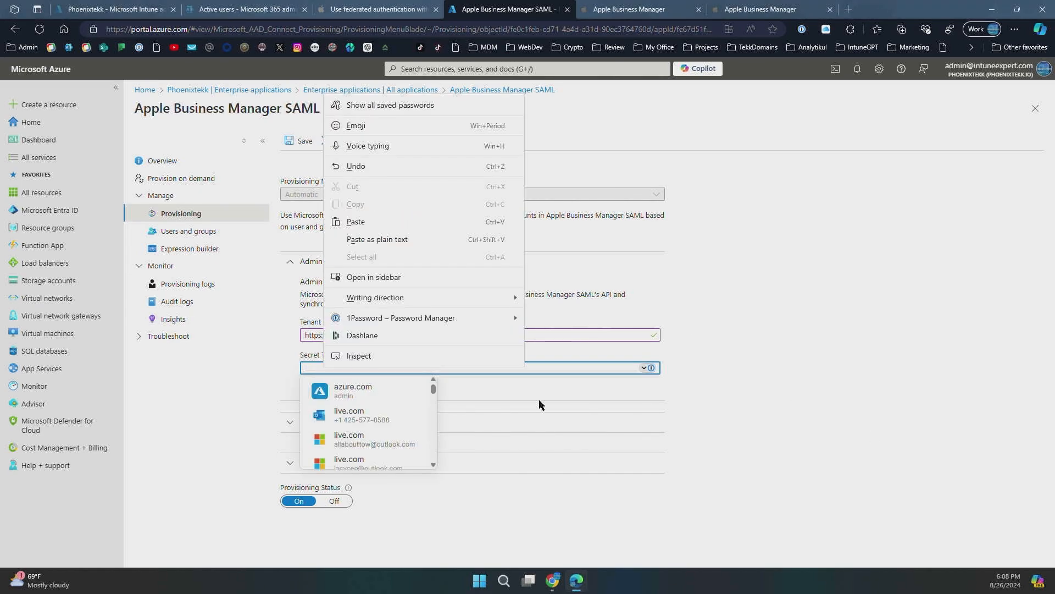
{"action": "left_click", "coordinate": [386, 241]}
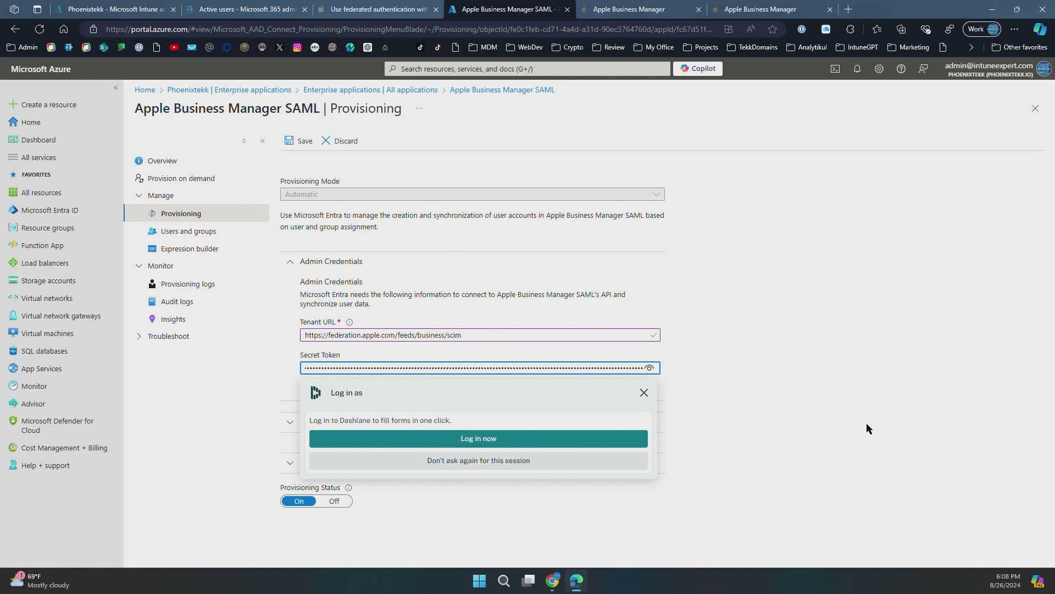
{"action": "left_click", "coordinate": [644, 392]}
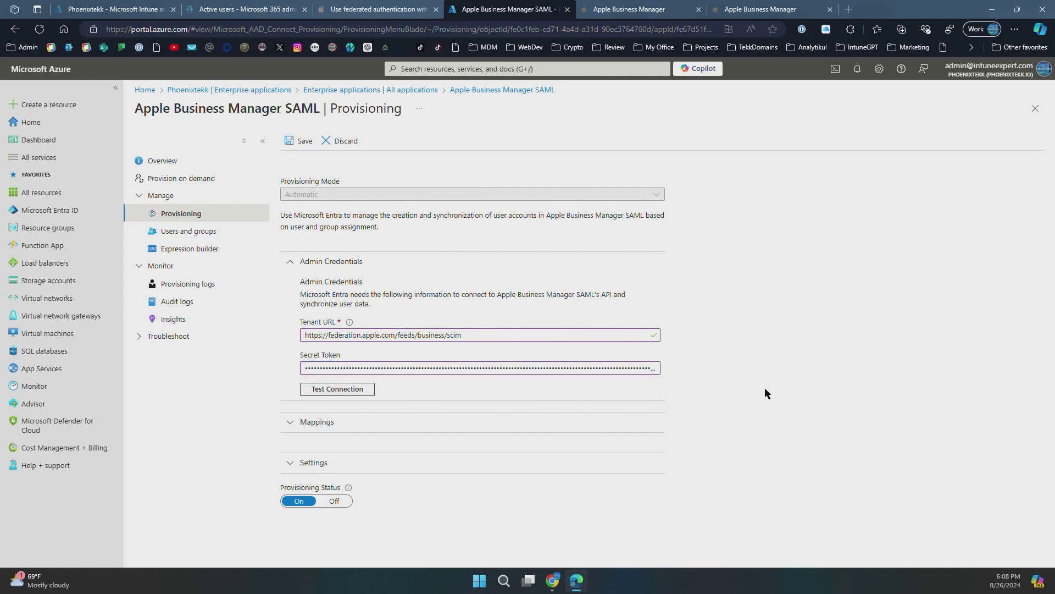
{"action": "left_click", "coordinate": [288, 424]}
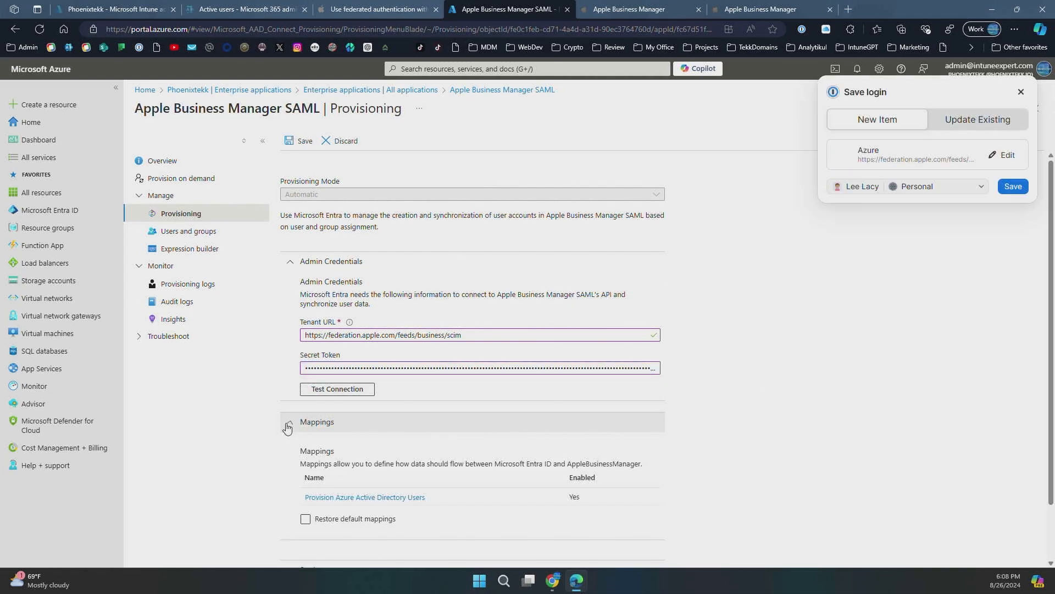
{"action": "left_click", "coordinate": [288, 424]}
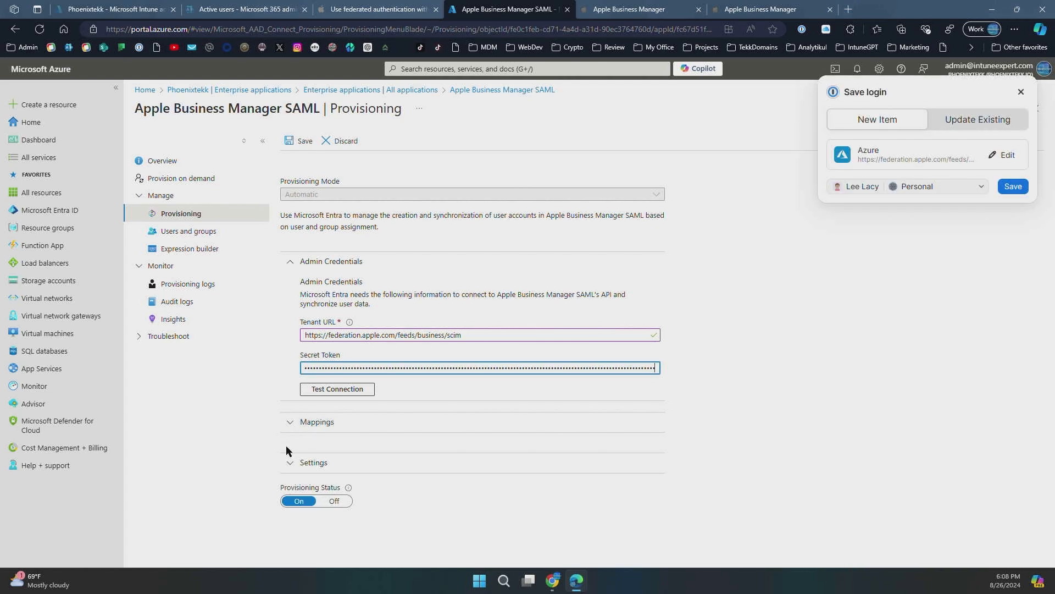
{"action": "left_click", "coordinate": [291, 468]}
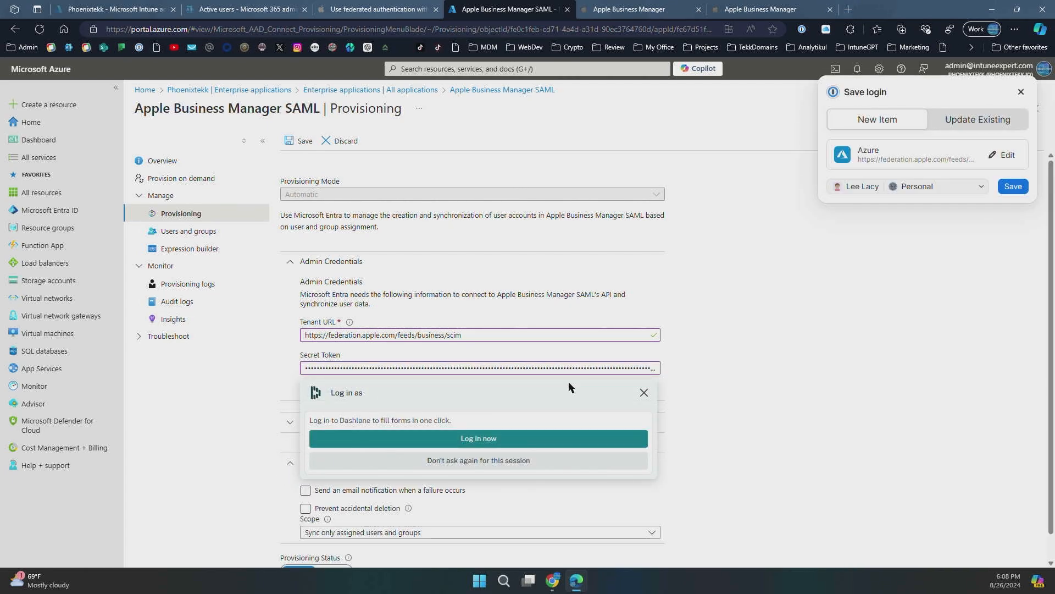
Turn on failure e-mail alerts to the admin address and accidental-deletion prevention with threshold 5.
{"action": "left_click", "coordinate": [643, 393]}
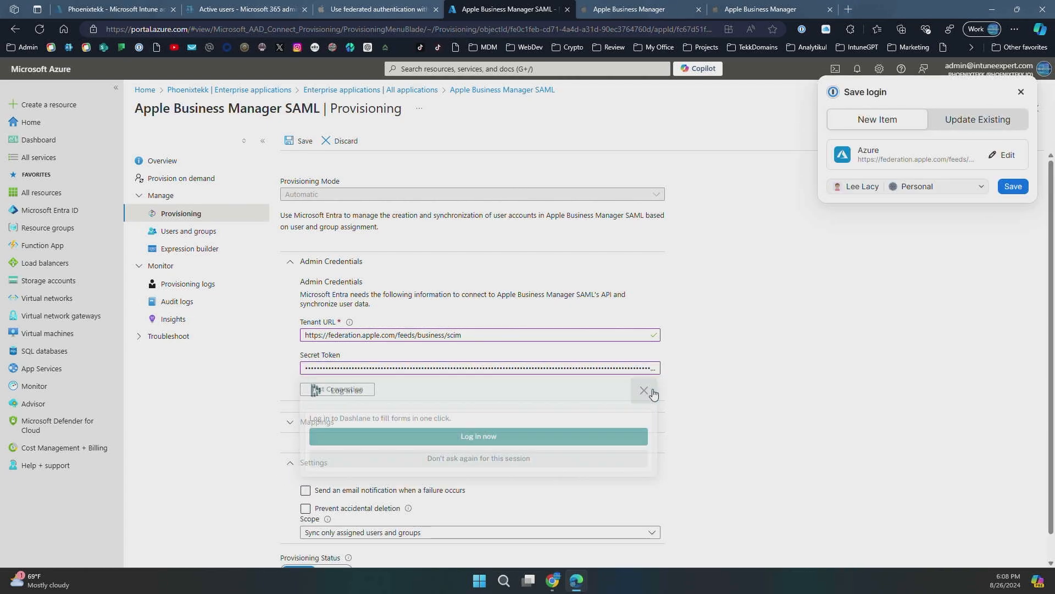
{"action": "left_click", "coordinate": [305, 491]}
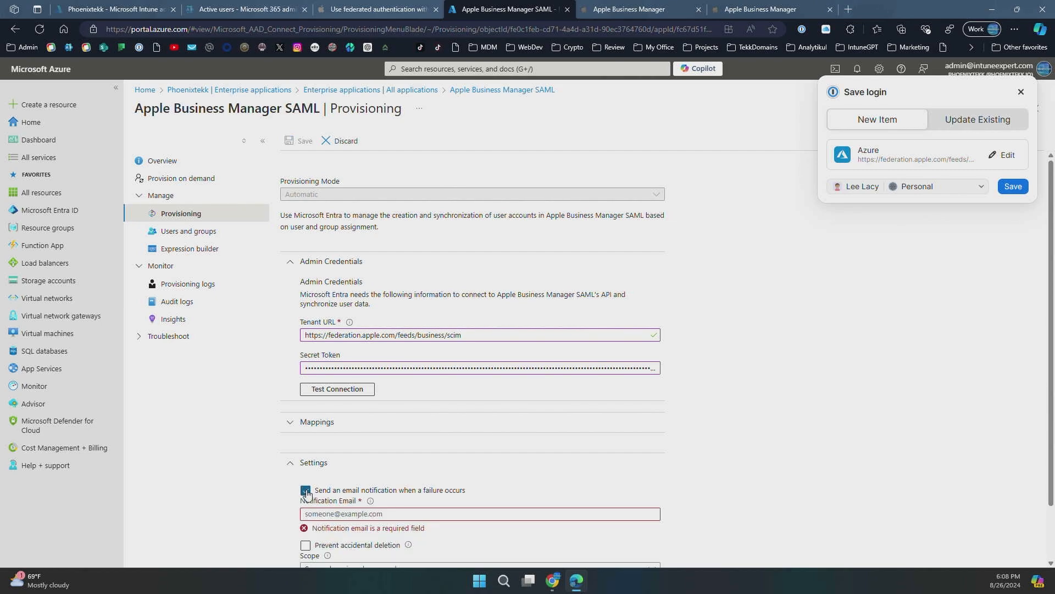
{"action": "left_click", "coordinate": [335, 513]}
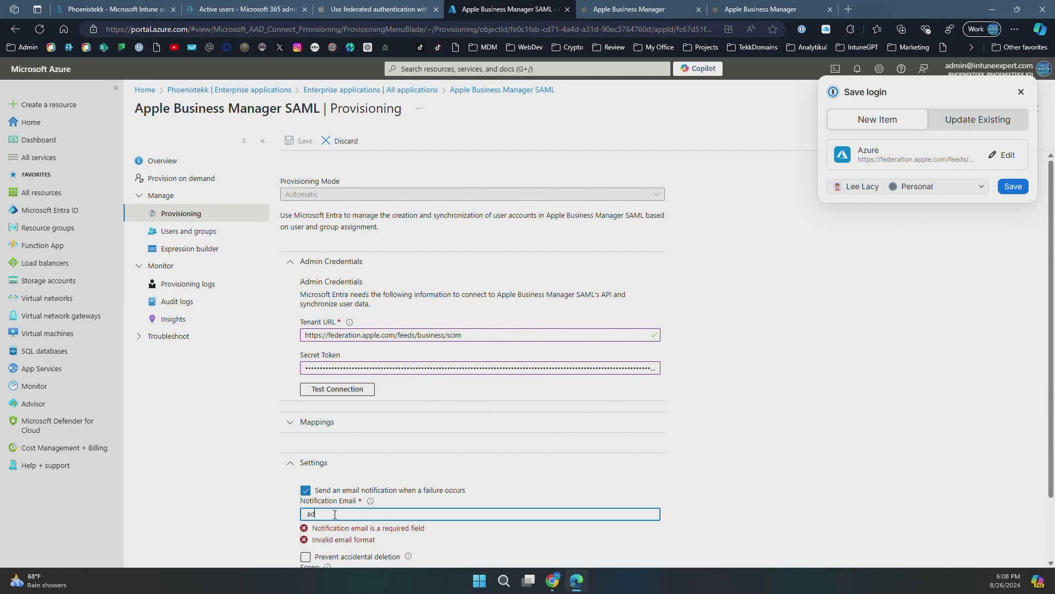
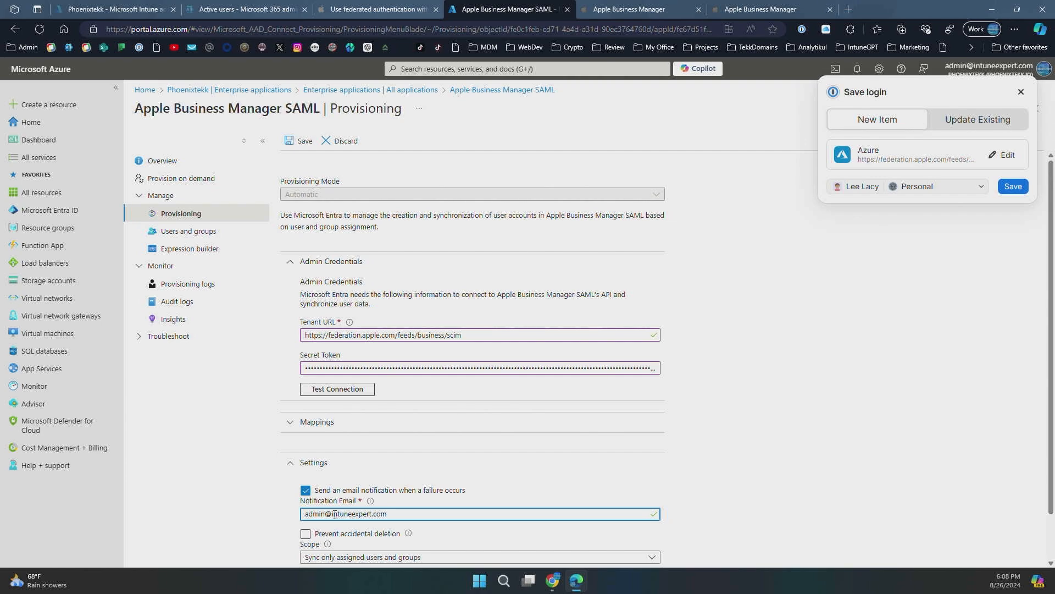
{"action": "left_click", "coordinate": [305, 533]}
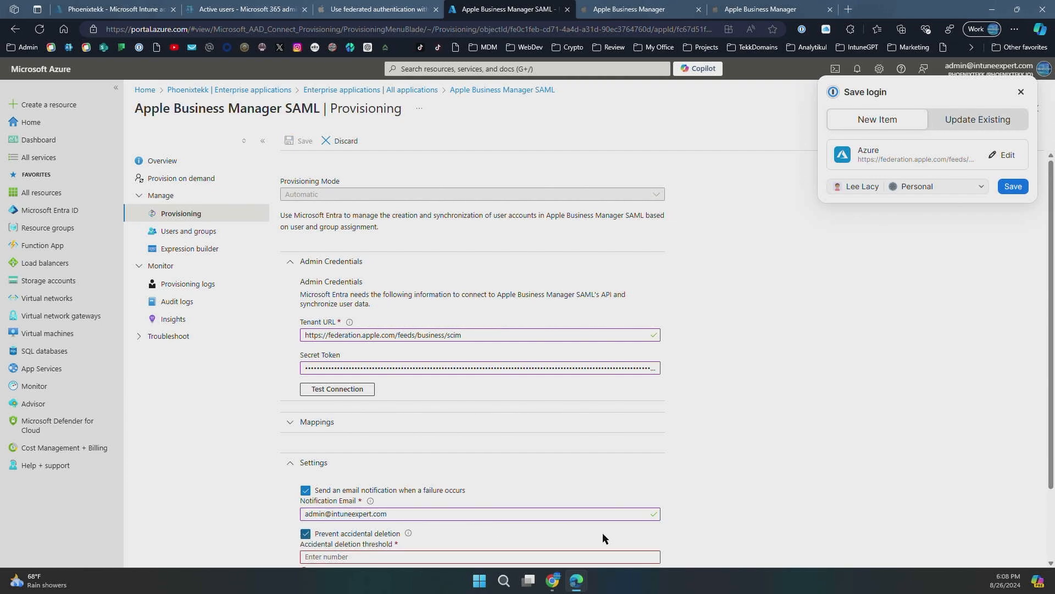
{"action": "scroll", "coordinate": [877, 445], "scroll_direction": "down", "scroll_amount": 2}
{"action": "left_click", "coordinate": [339, 470]}
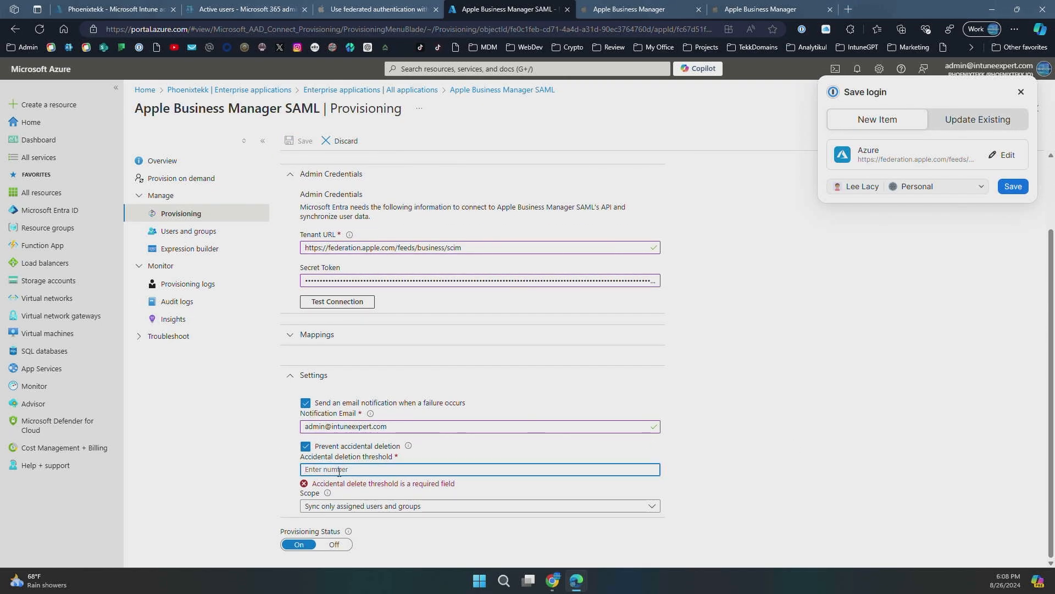
{"action": "type", "text": "5"}
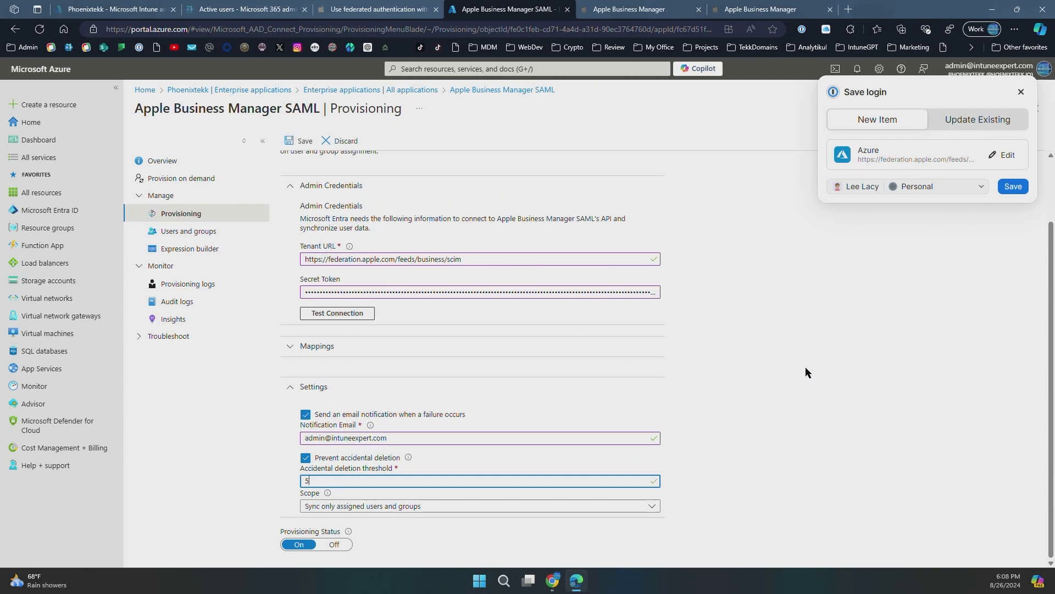
{"action": "left_click", "coordinate": [807, 373]}
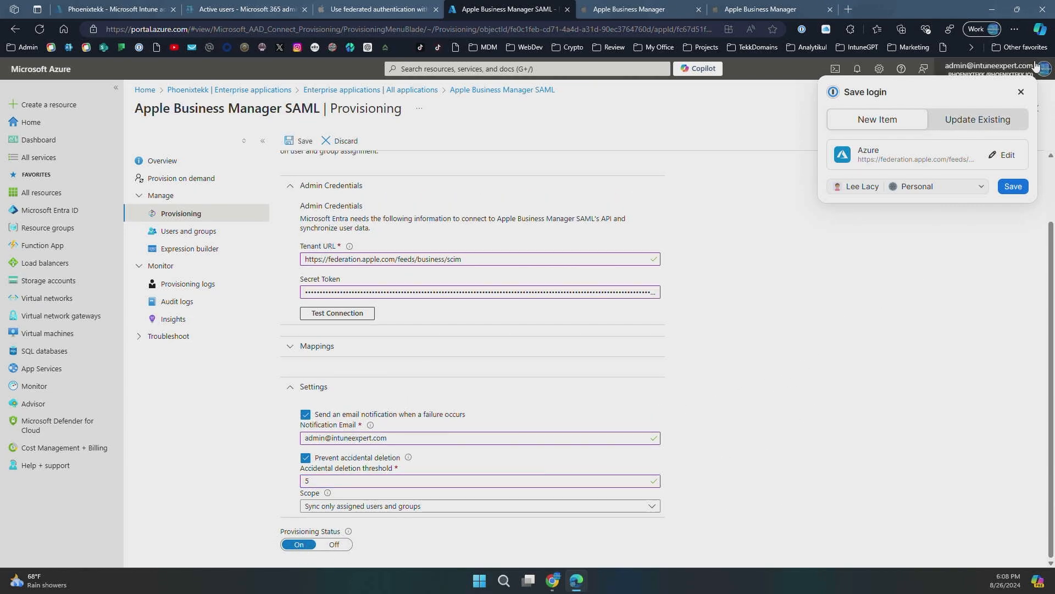
{"action": "left_click", "coordinate": [1021, 92]}
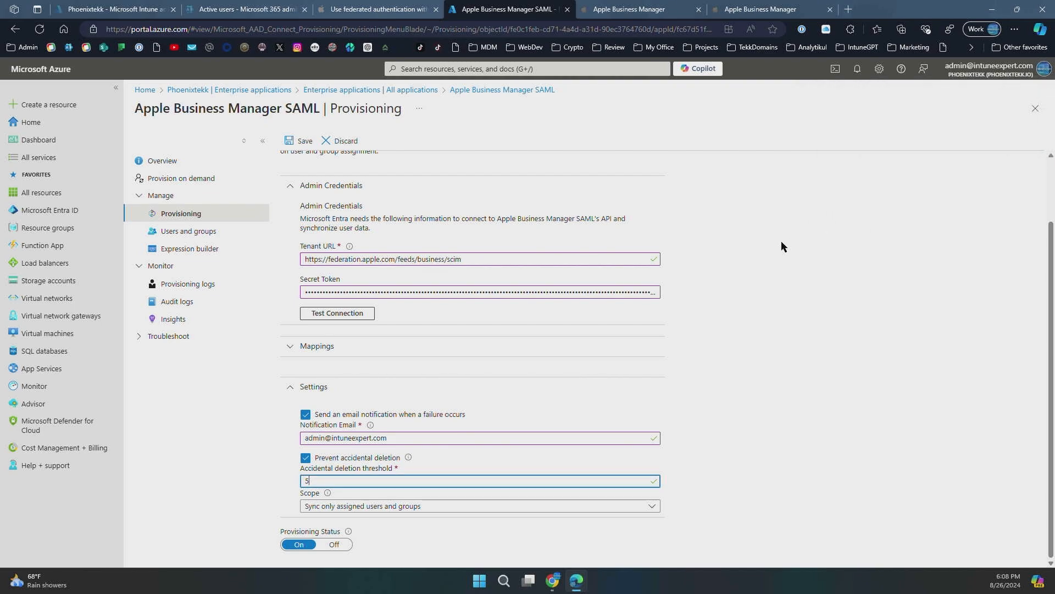
Save the provisioning settings and refresh the Overview, which shows the initial cycle not yet run.
{"action": "left_click", "coordinate": [304, 144]}
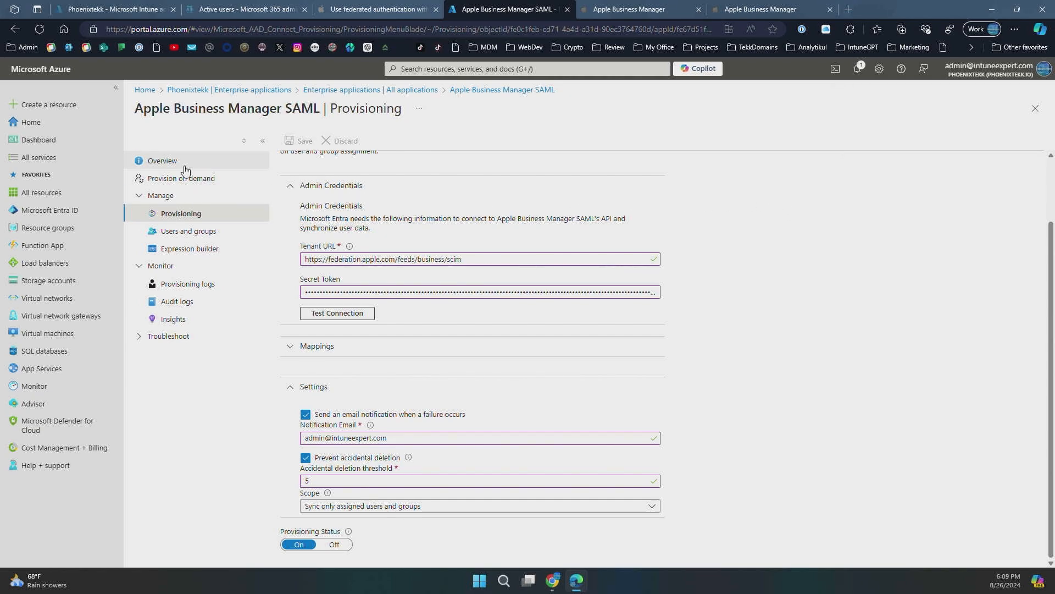
{"action": "left_click", "coordinate": [165, 161]}
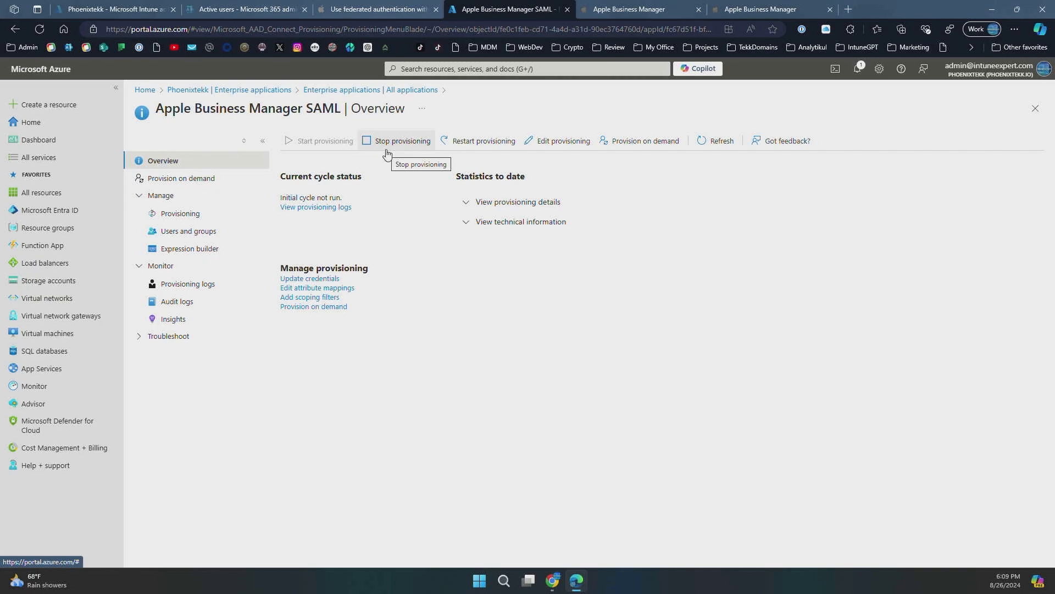
{"action": "left_click", "coordinate": [721, 140]}
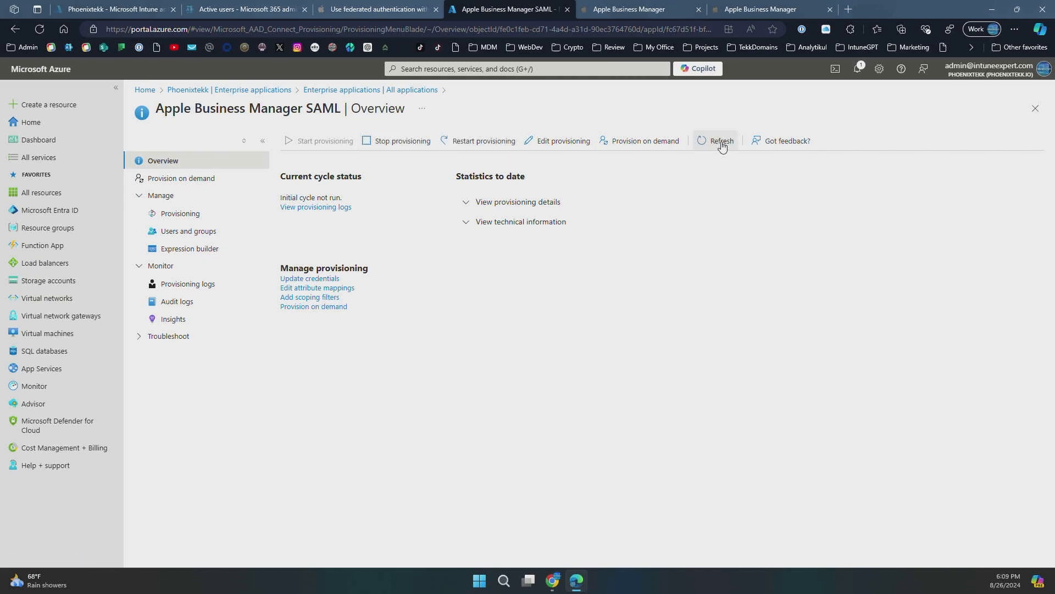
{"action": "left_click", "coordinate": [39, 29]}
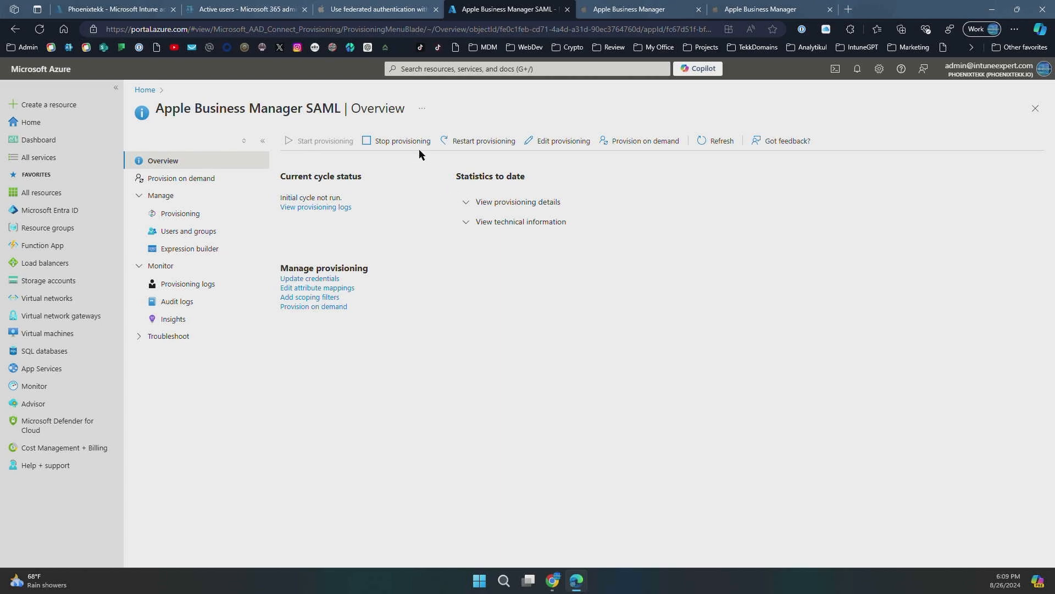
Restart provisioning for Apple Business Manager SAML, cancelling the stop request first.
{"action": "left_click", "coordinate": [402, 142]}
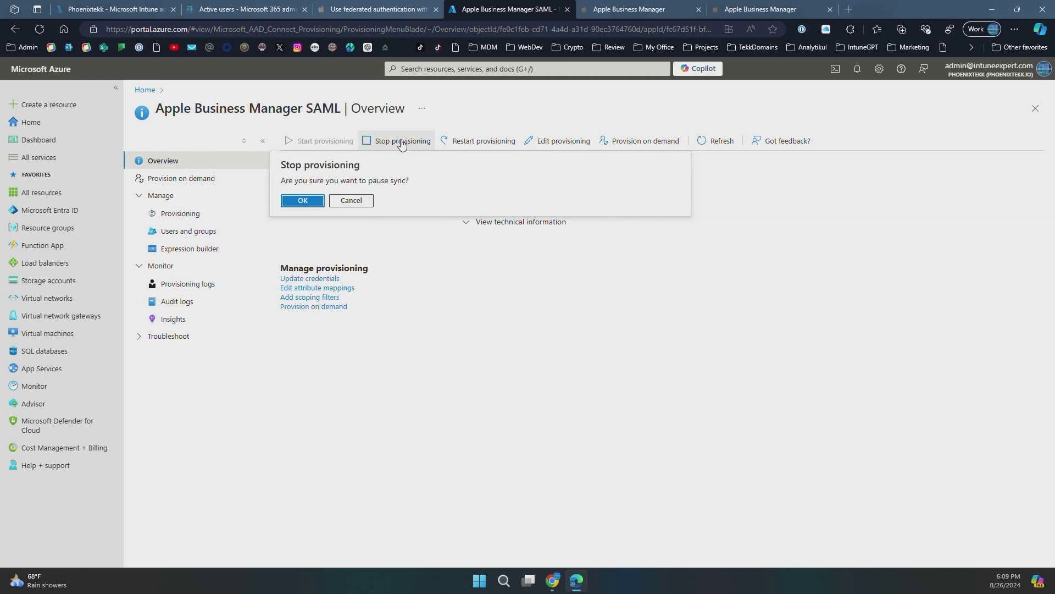
{"action": "left_click", "coordinate": [363, 200]}
{"action": "left_click", "coordinate": [483, 143]}
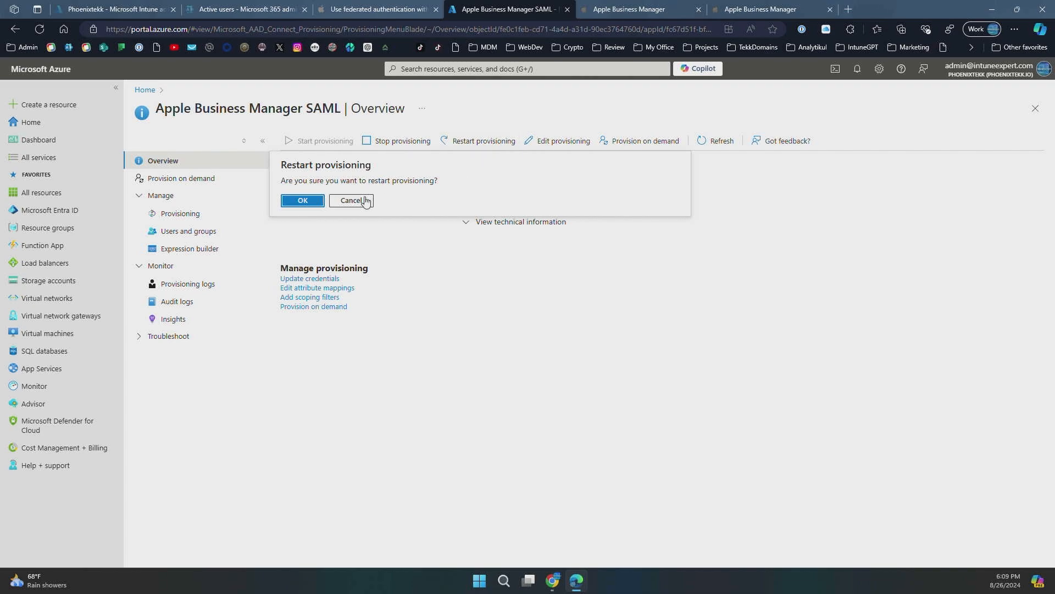
{"action": "left_click", "coordinate": [303, 200]}
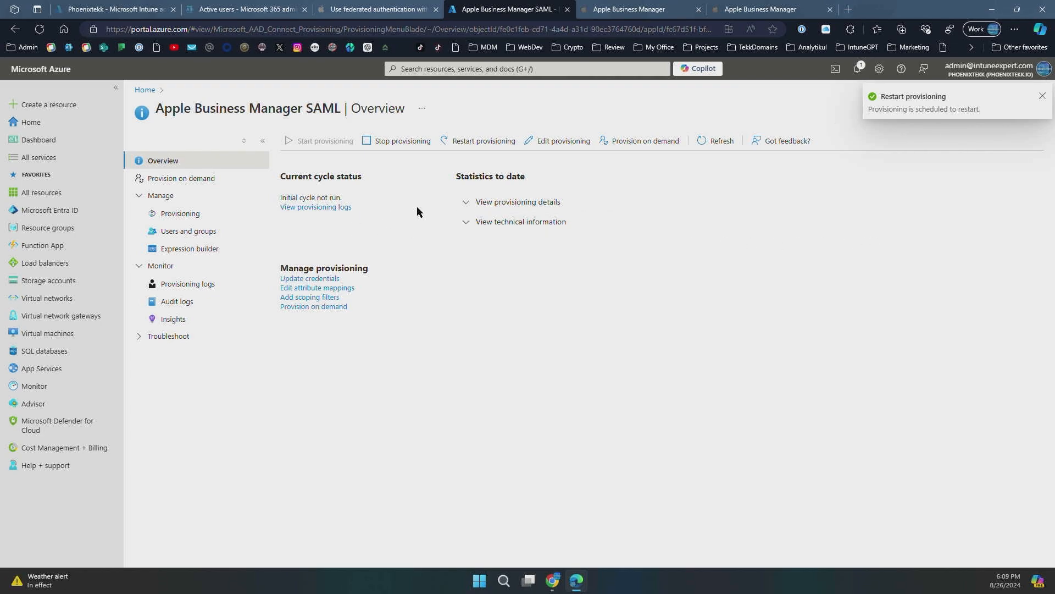
Refresh the provisioning status, check the provisioning logs, and return to the Overview page.
{"action": "left_click", "coordinate": [724, 143]}
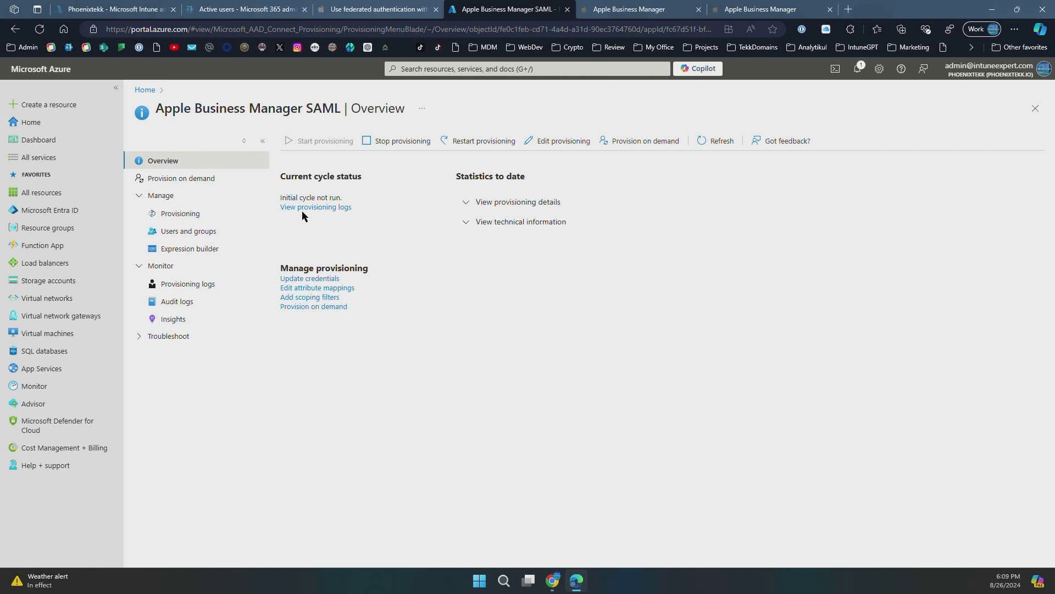
{"action": "left_click", "coordinate": [321, 208]}
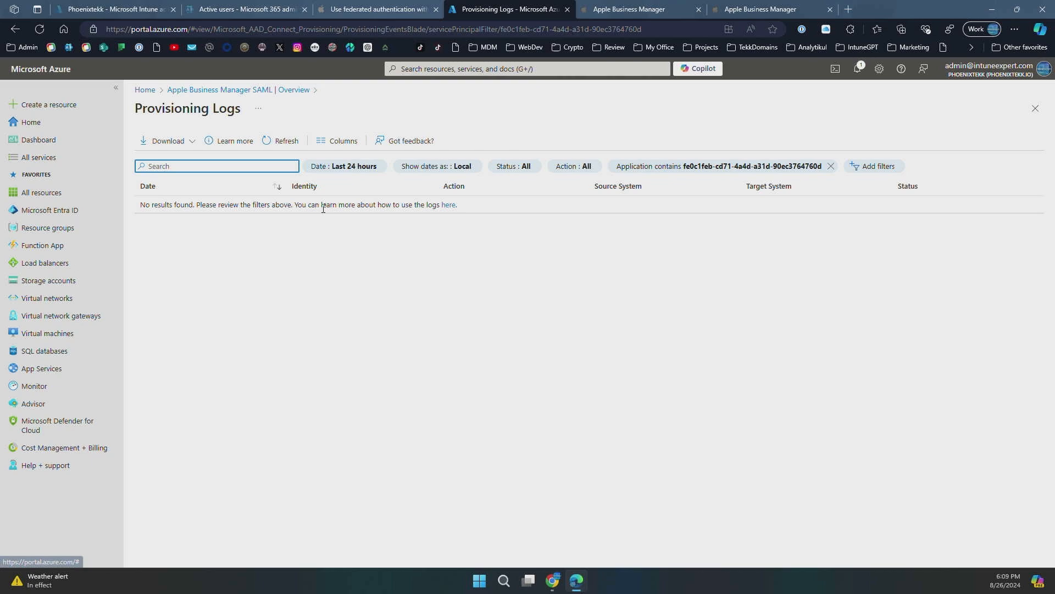
{"action": "left_click", "coordinate": [287, 91]}
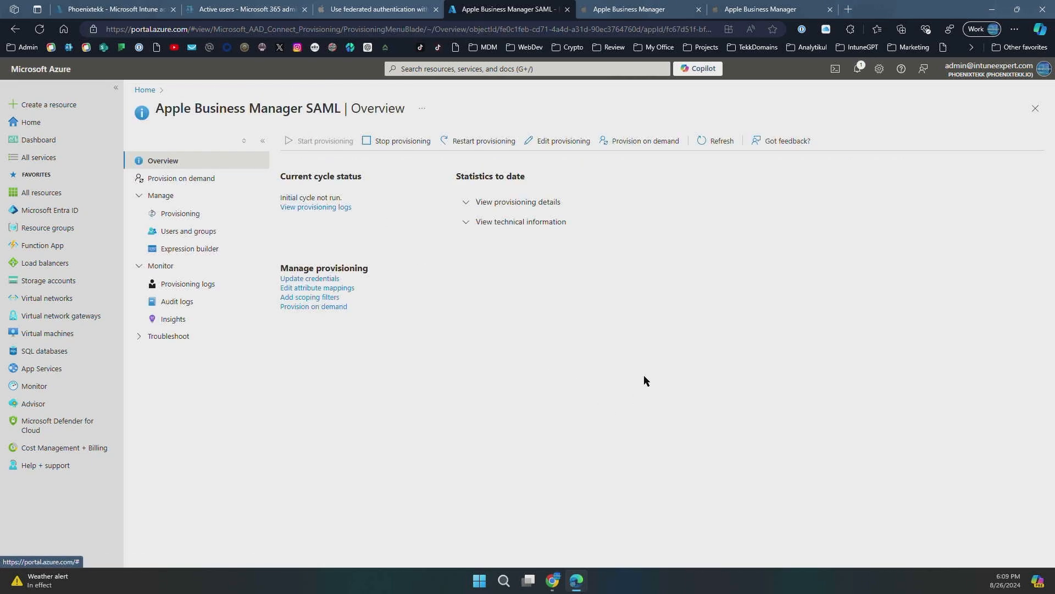
{"action": "left_click", "coordinate": [467, 204]}
{"action": "left_click", "coordinate": [468, 203]}
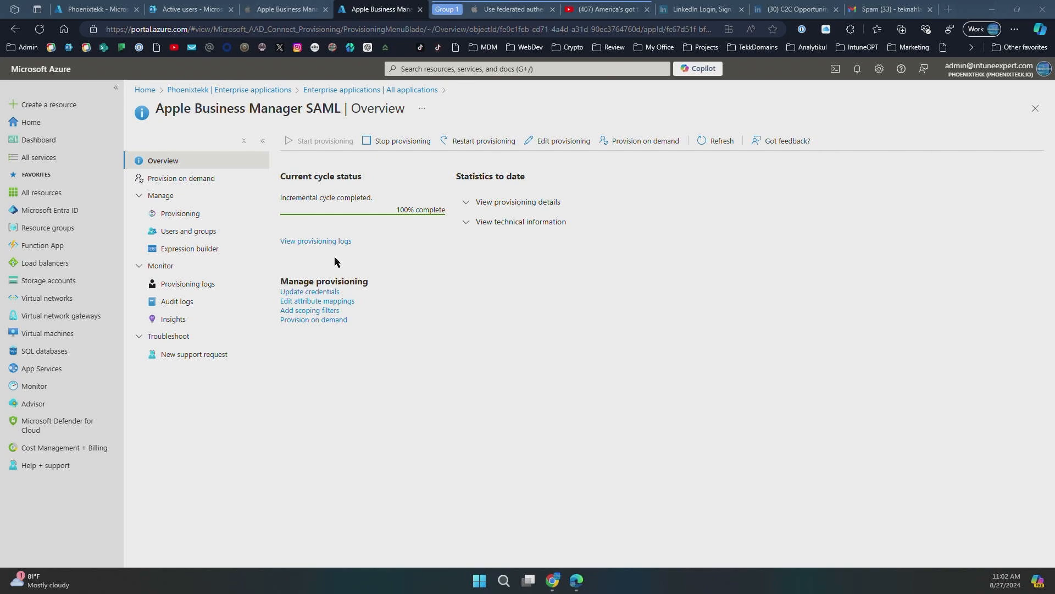
Open the provisioning logs showing three skipped Create entries to AppleBusinessManager.
{"action": "left_click", "coordinate": [319, 242]}
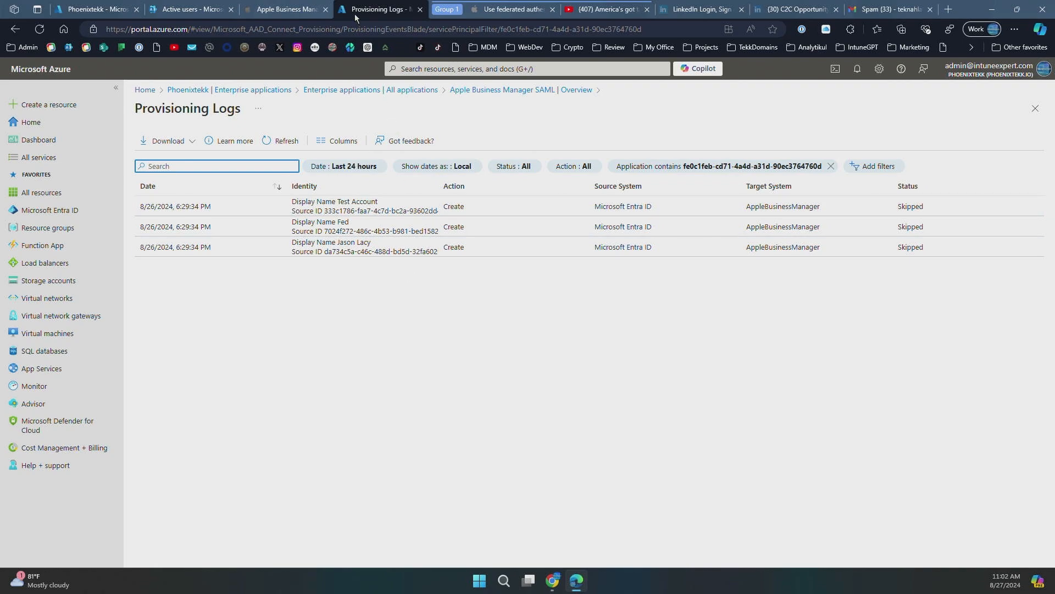
Turn on Sign In with Microsoft Entra ID for the intuneexperts.com domain in Apple Business Manager.
{"action": "left_click", "coordinate": [293, 11]}
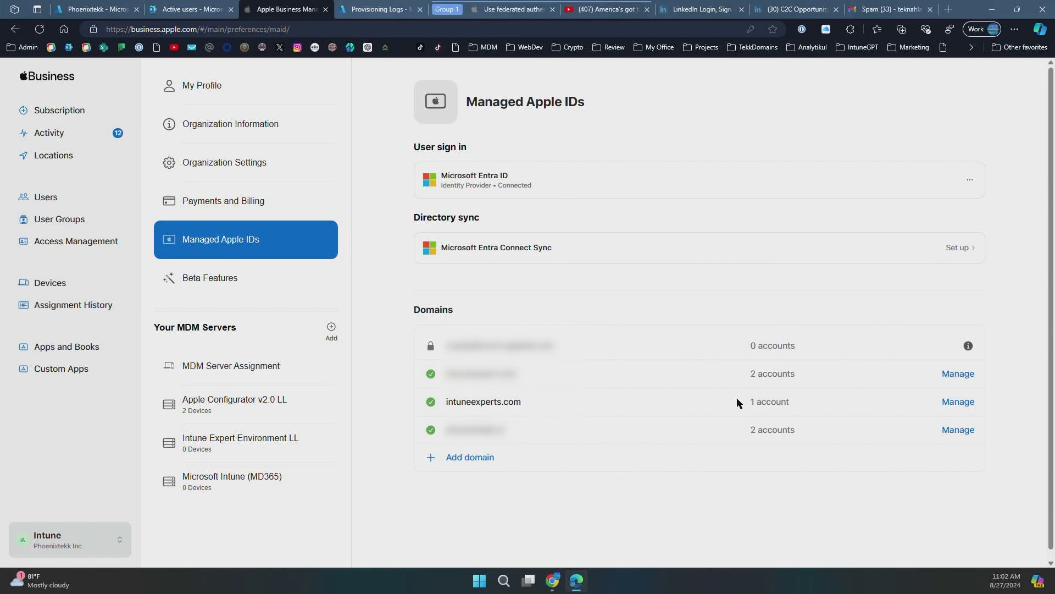
{"action": "left_click", "coordinate": [959, 401]}
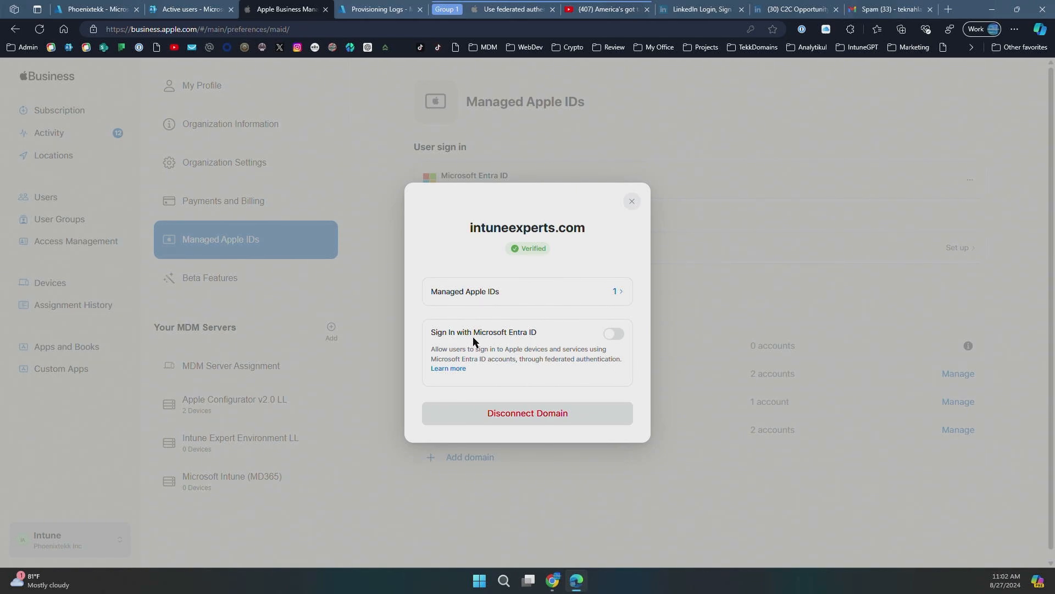
{"action": "left_click", "coordinate": [614, 334]}
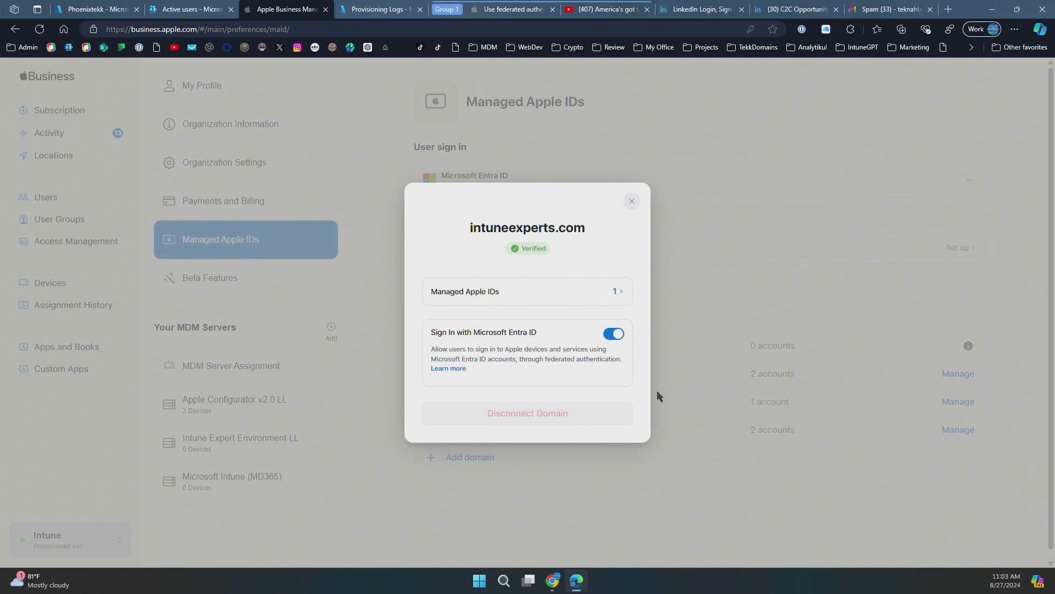
{"action": "left_click", "coordinate": [632, 201]}
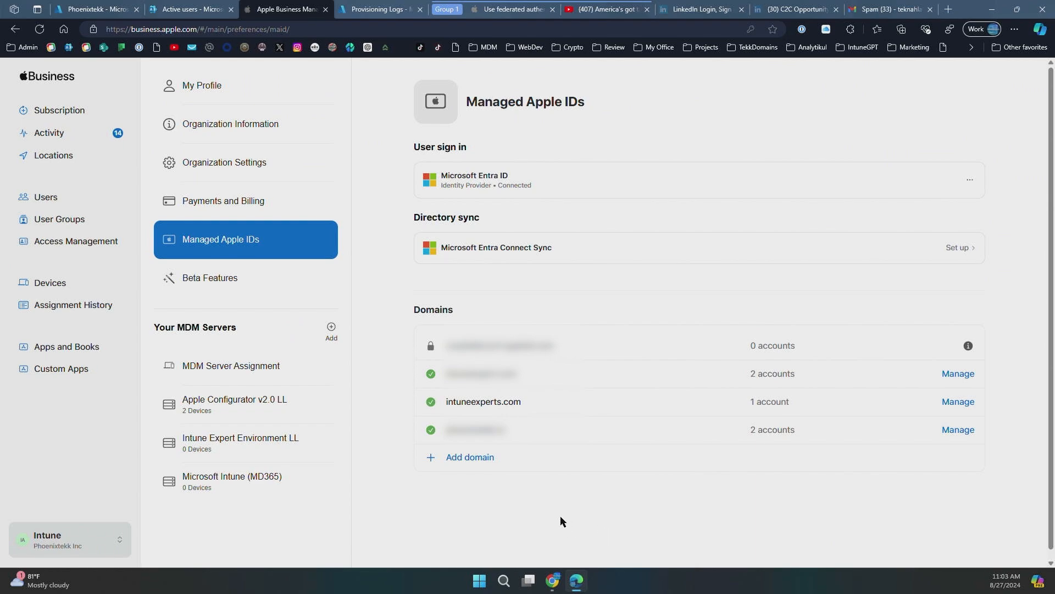
Open a new Edge InPrivate window and go to portal.azure.com.
{"action": "left_click", "coordinate": [1014, 30]}
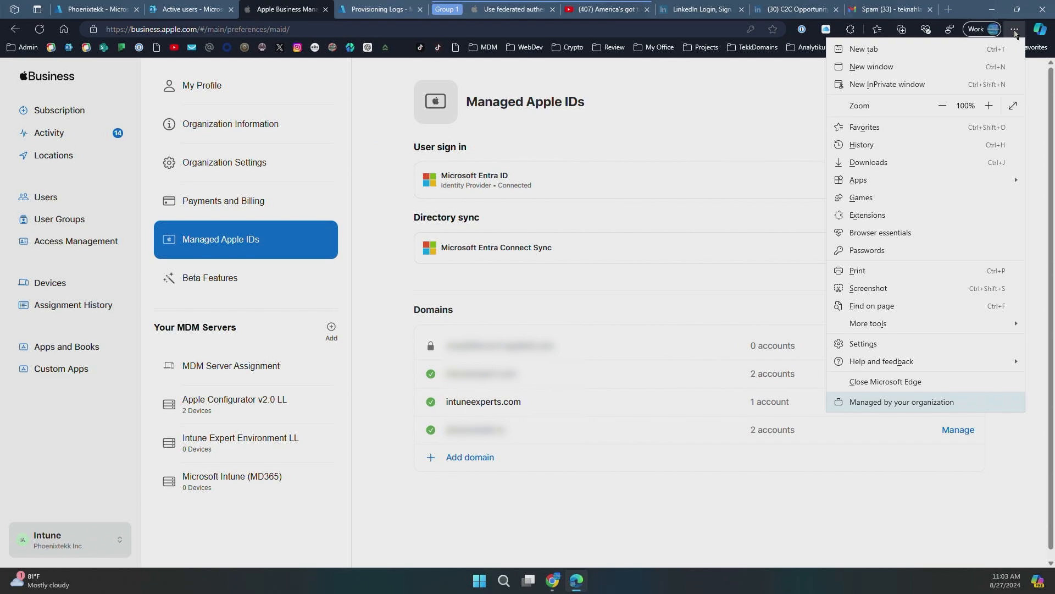
{"action": "left_click", "coordinate": [879, 84]}
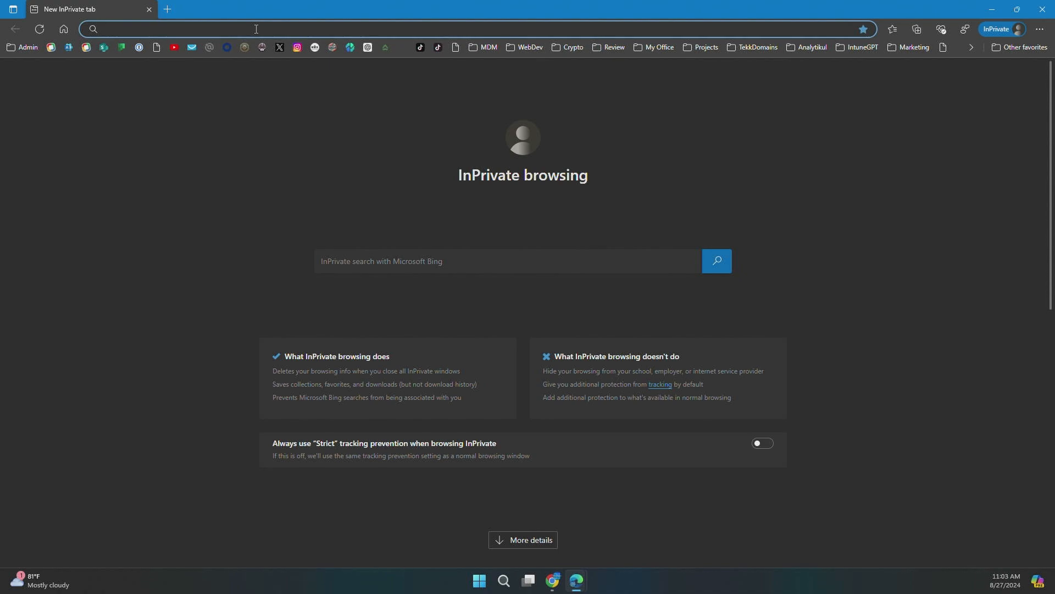
{"action": "type", "text": "po"}
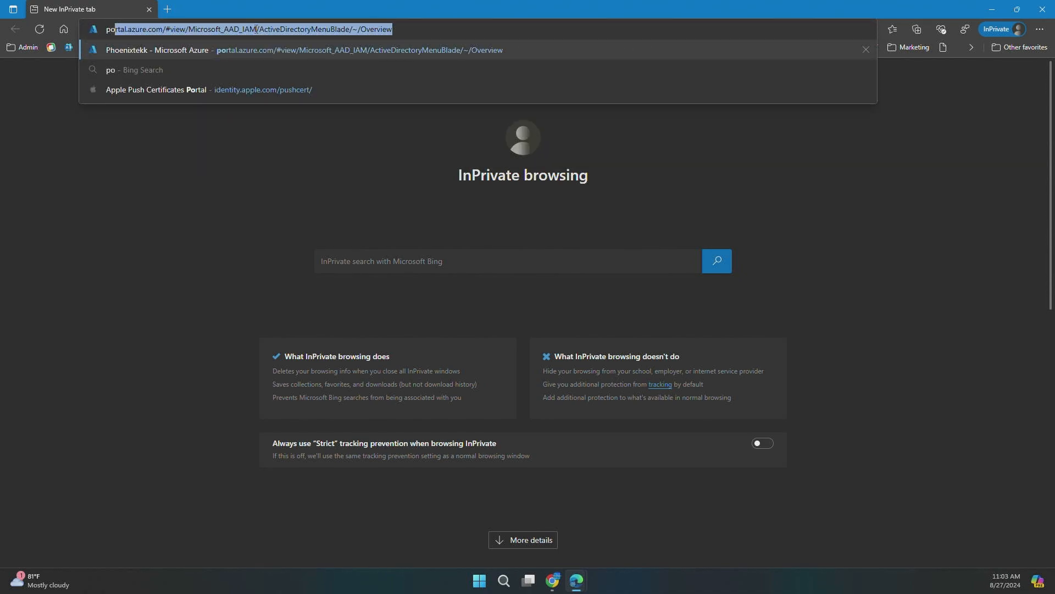
{"action": "type", "text": "rtal.azure.com"}
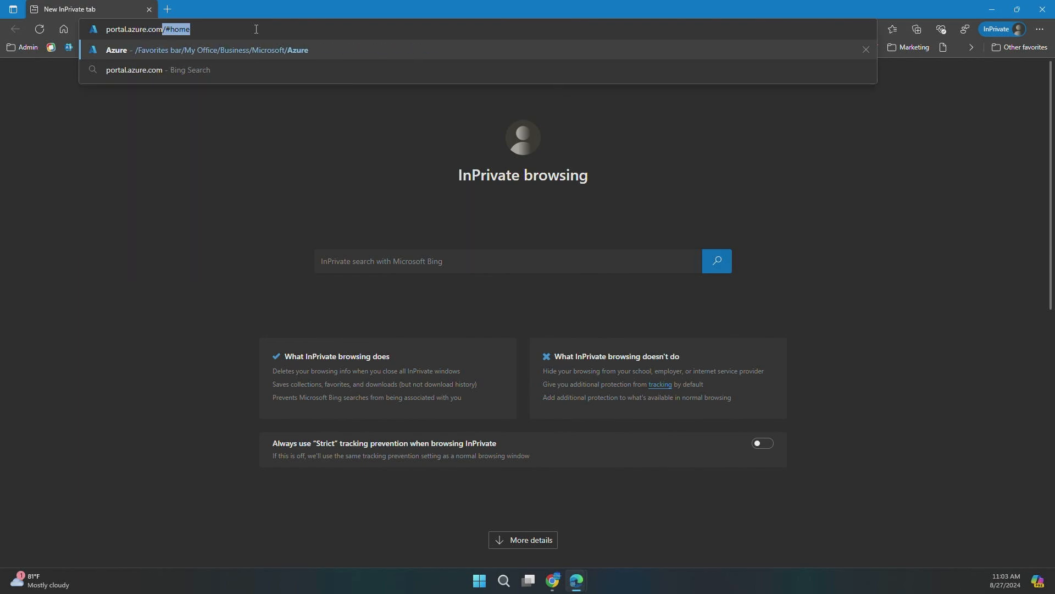
{"action": "type", "text": "/"}
{"action": "key", "text": "Return"}
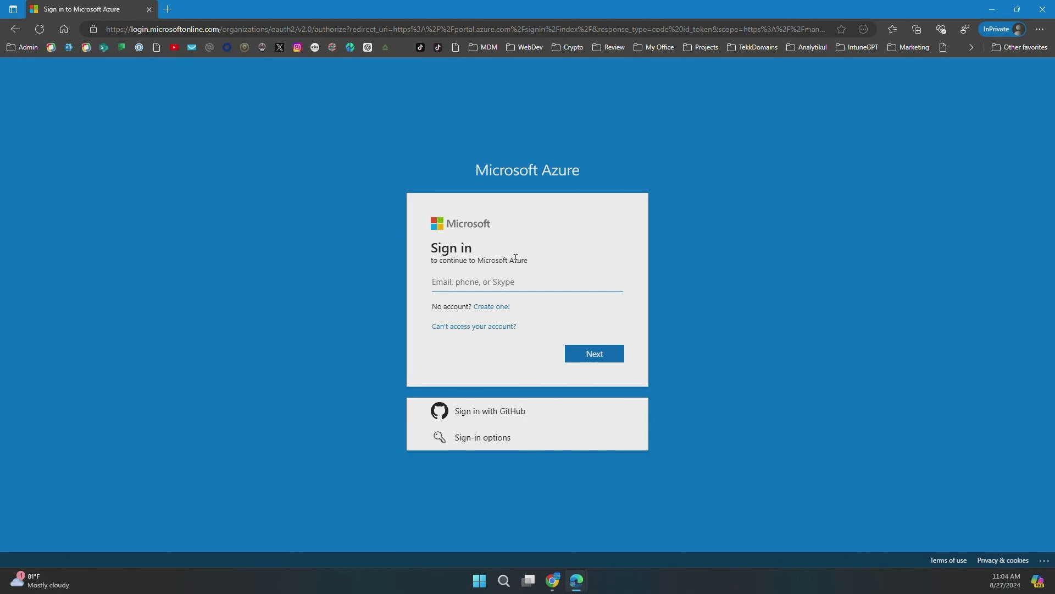
Sign in with the test user's email and password, retrying the password until it's accepted.
{"action": "key", "text": "ctrl+v"}
{"action": "key", "text": "Return"}
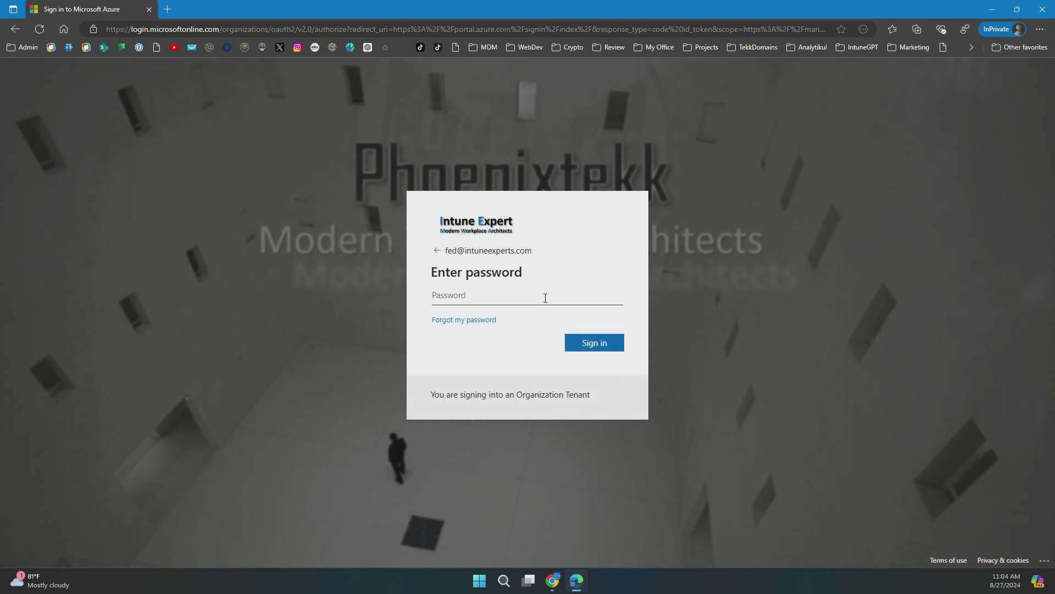
{"action": "type", "text": "••••••••••••••"}
{"action": "key", "text": "Return"}
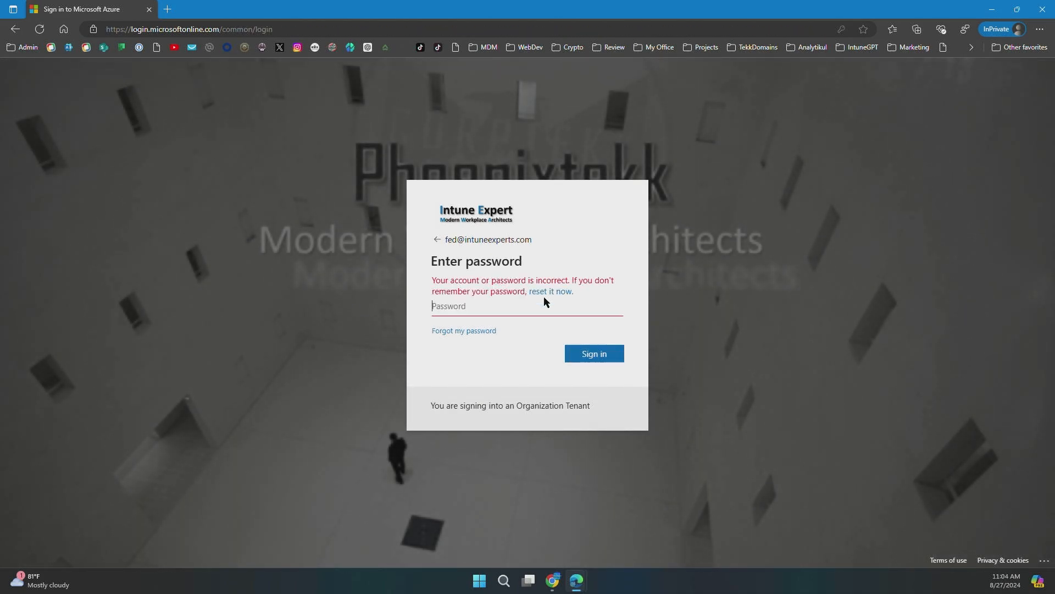
{"action": "type", "text": "••••••••••"}
{"action": "key", "text": "Return"}
{"action": "type", "text": "•••••••••••••"}
{"action": "key", "text": "Return"}
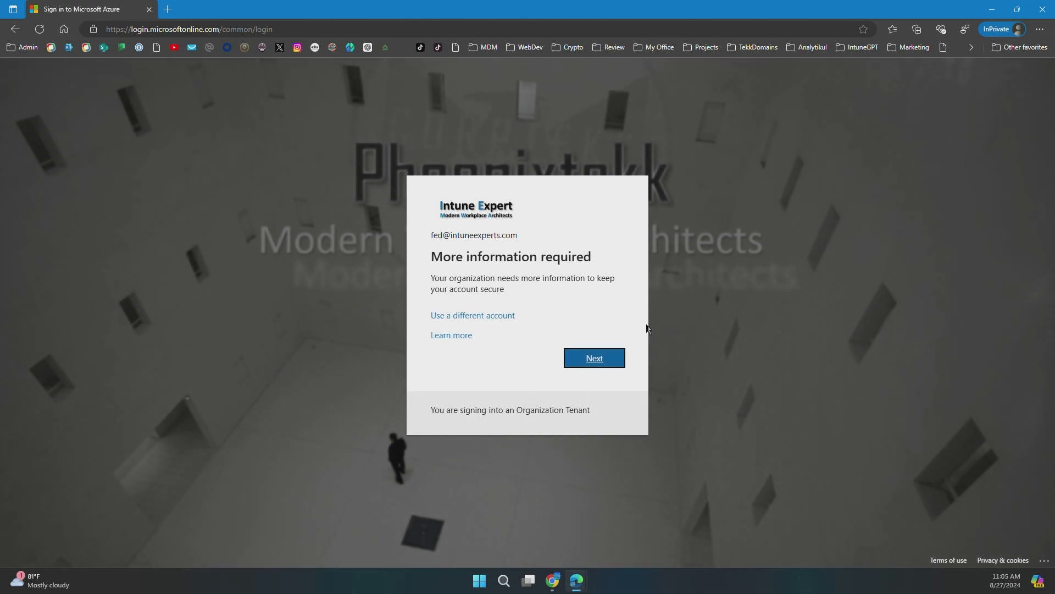
Register Microsoft Authenticator for the test user by scanning the QR code.
{"action": "left_click", "coordinate": [601, 362]}
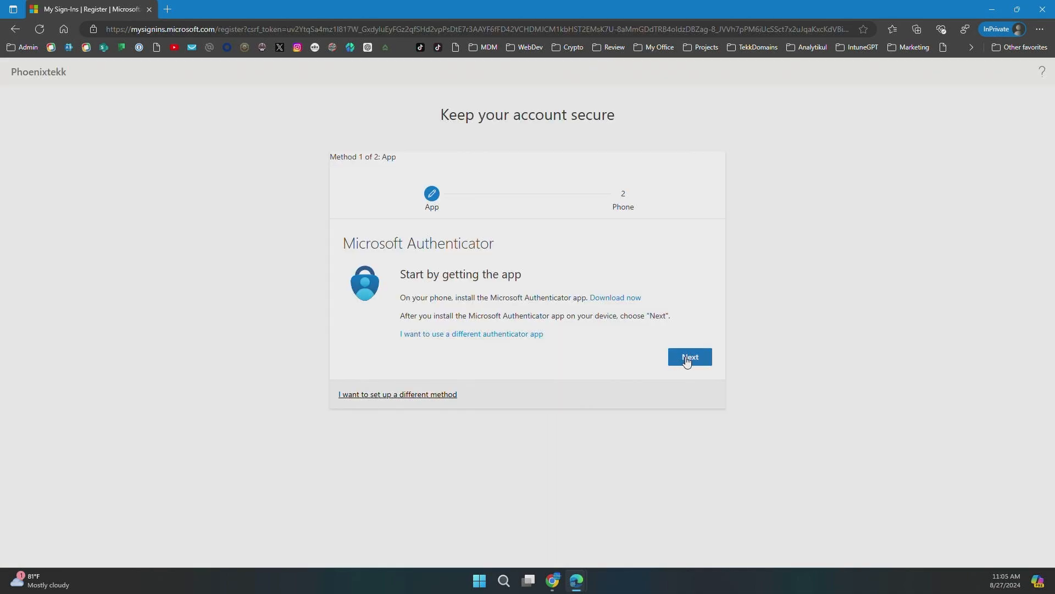
{"action": "left_click", "coordinate": [687, 360]}
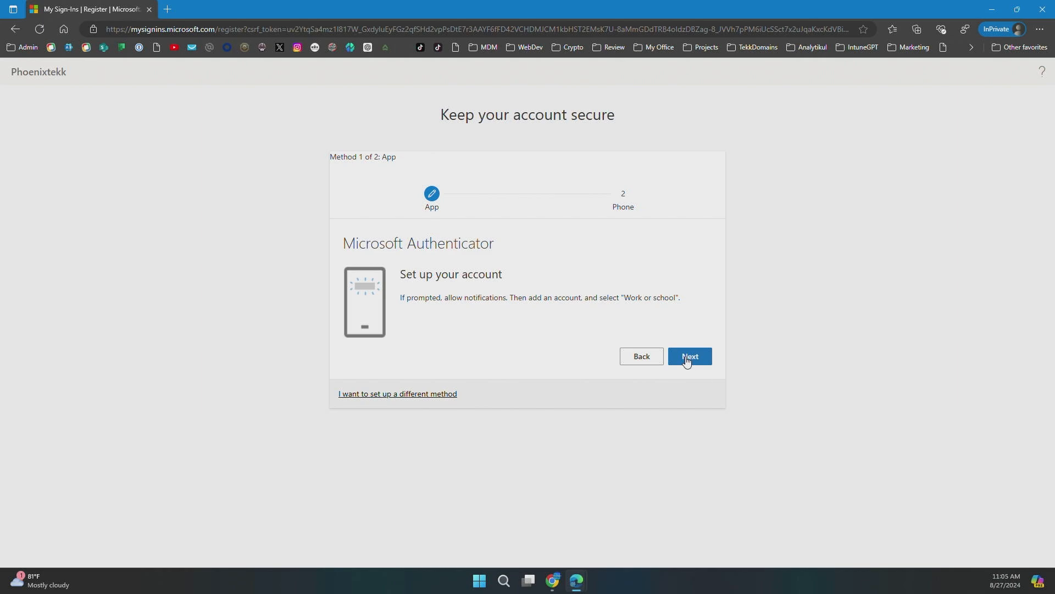
{"action": "left_click", "coordinate": [687, 360]}
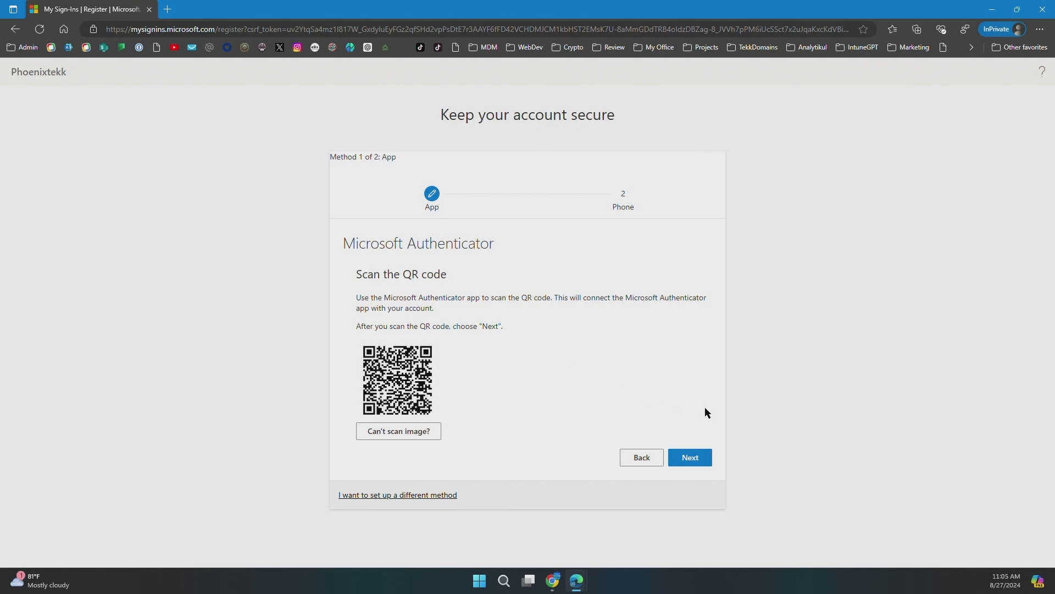
{"action": "left_click", "coordinate": [694, 459]}
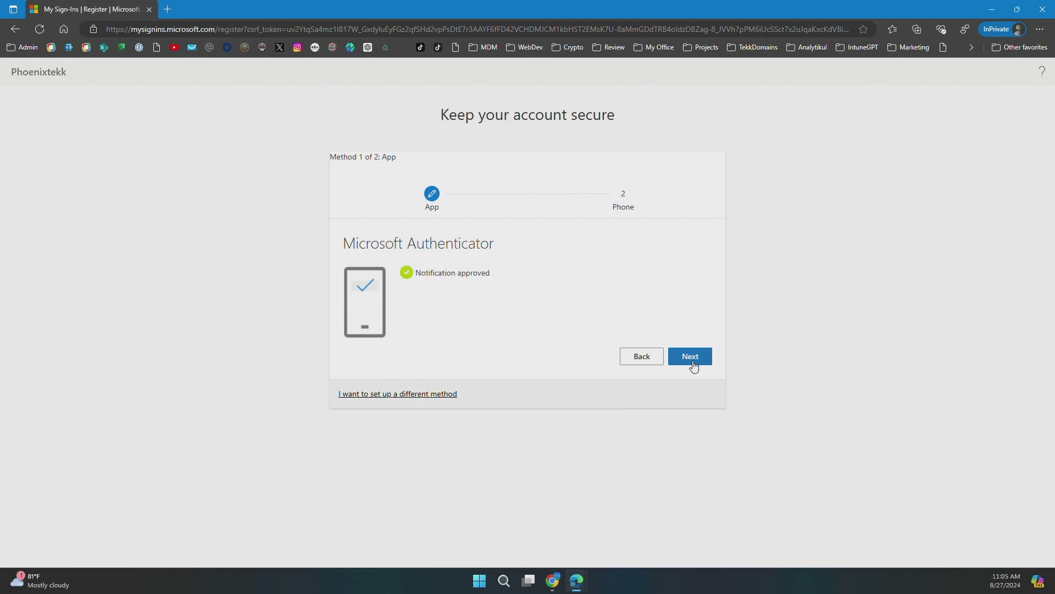
{"action": "left_click", "coordinate": [692, 357]}
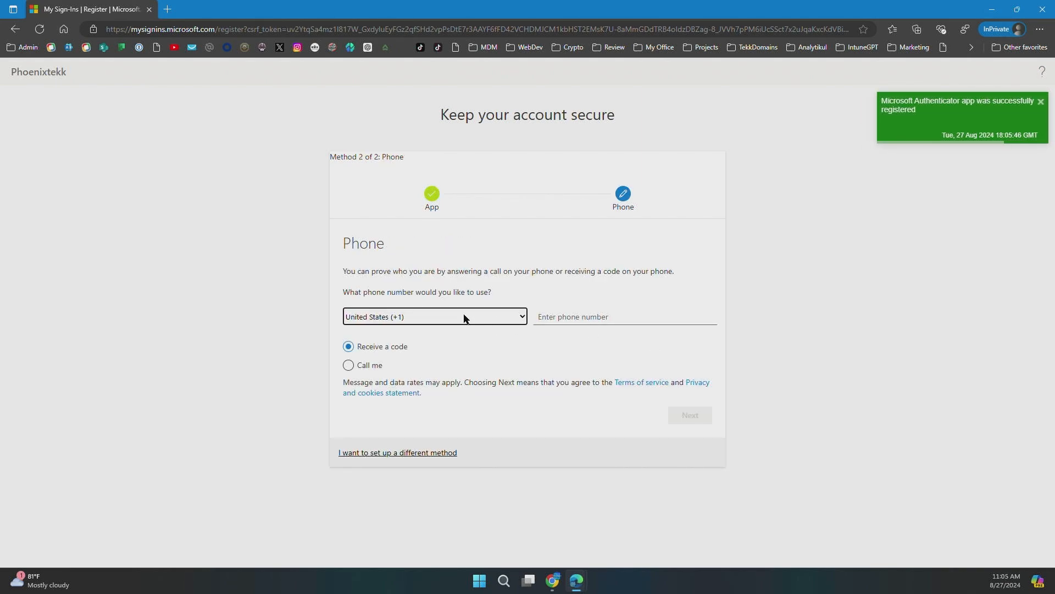
Add and verify the test user's phone number with an SMS verification code.
{"action": "left_click", "coordinate": [584, 316]}
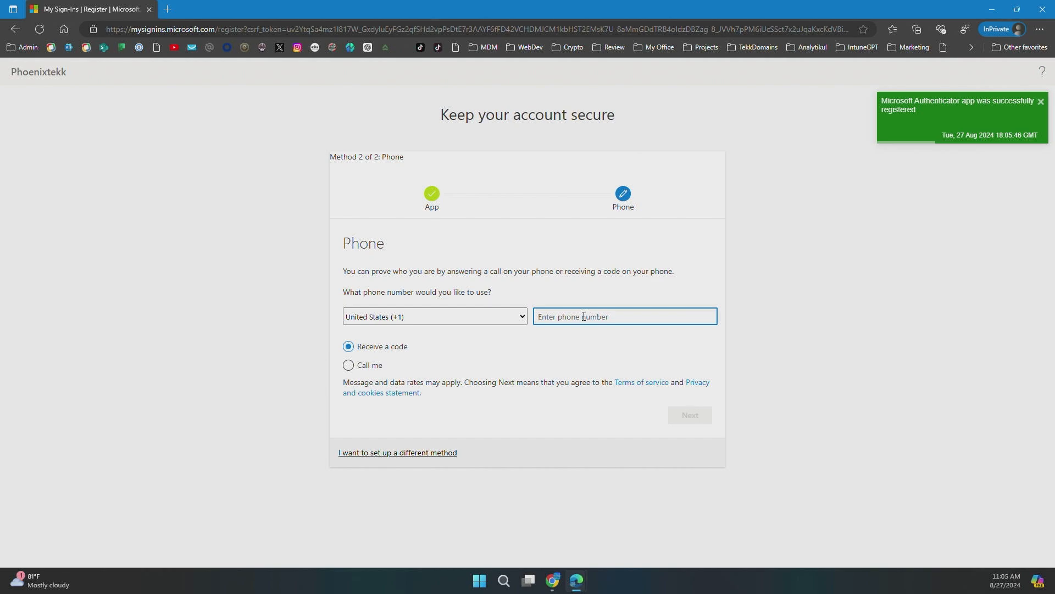
{"action": "type", "text": "??????"}
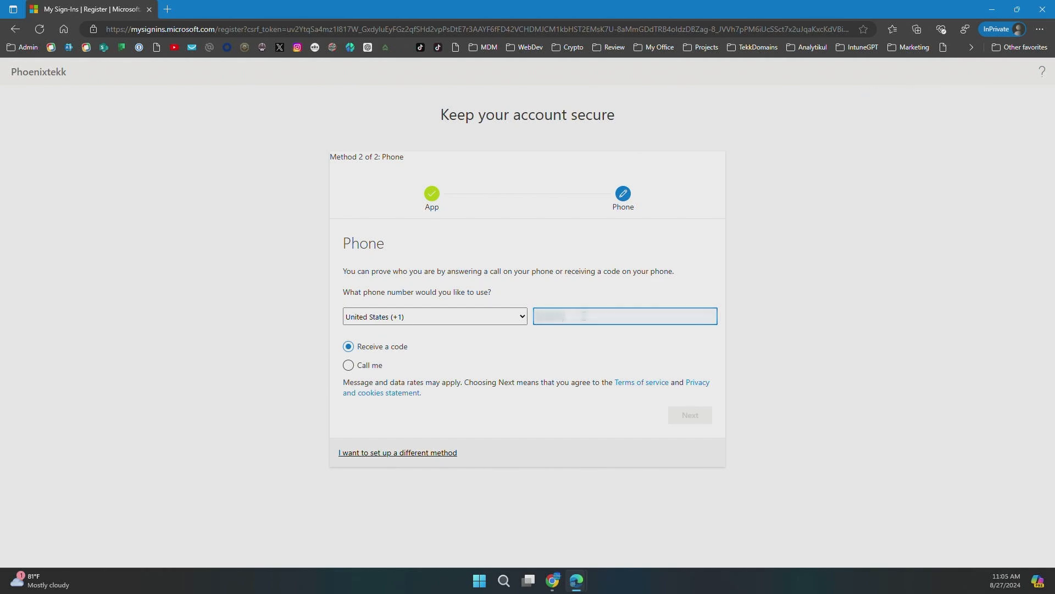
{"action": "type", "text": "????"}
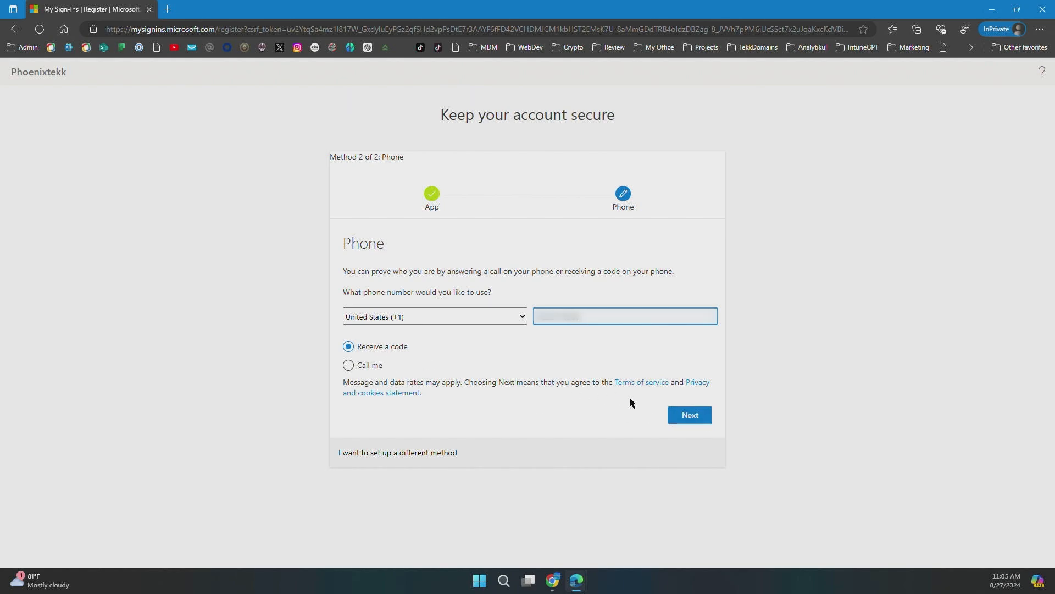
{"action": "left_click", "coordinate": [706, 420]}
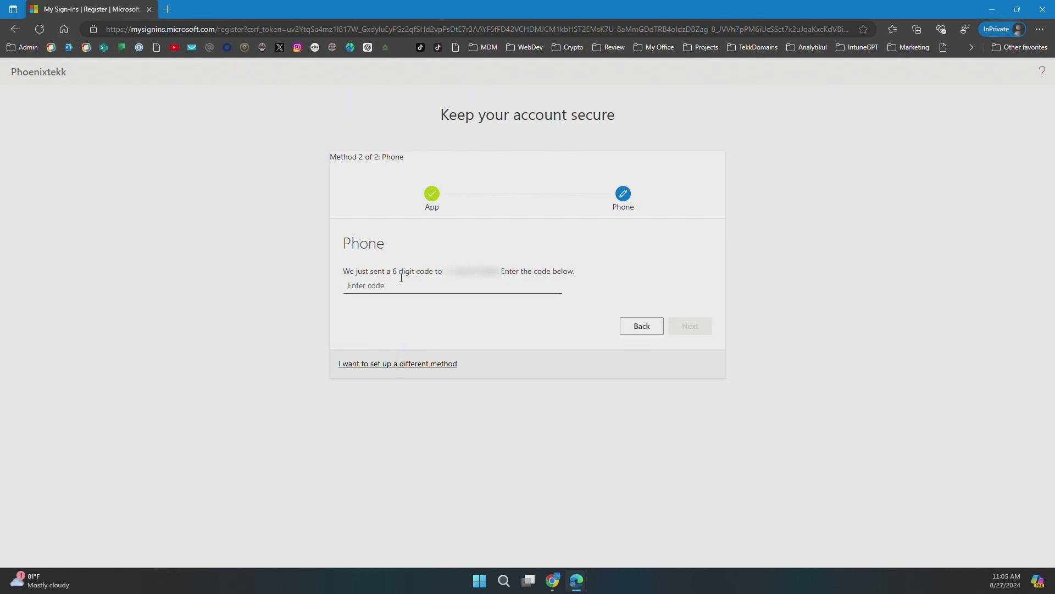
{"action": "left_click", "coordinate": [363, 291]}
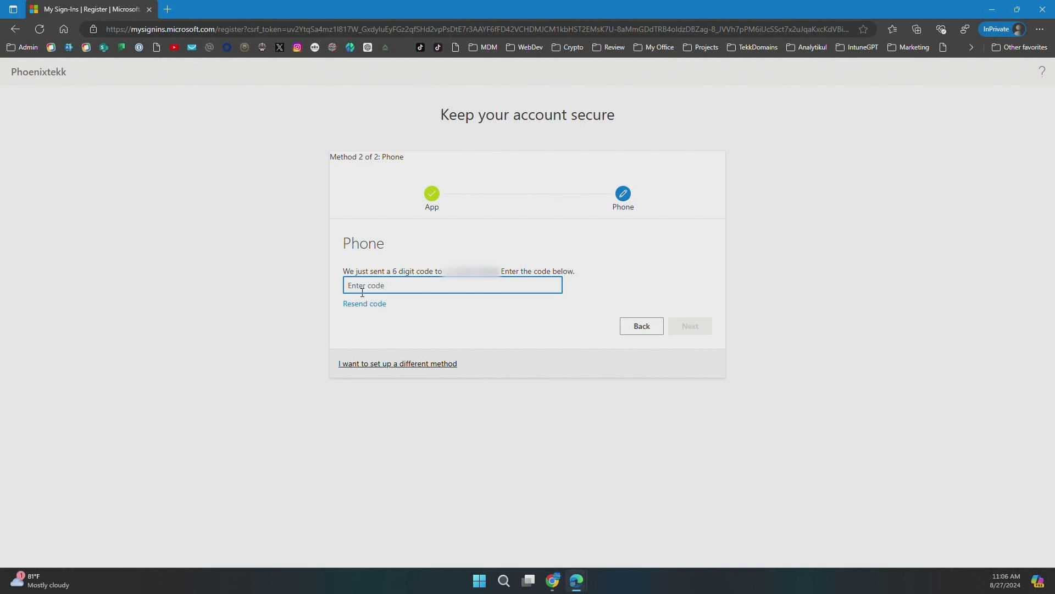
{"action": "left_click", "coordinate": [694, 328]}
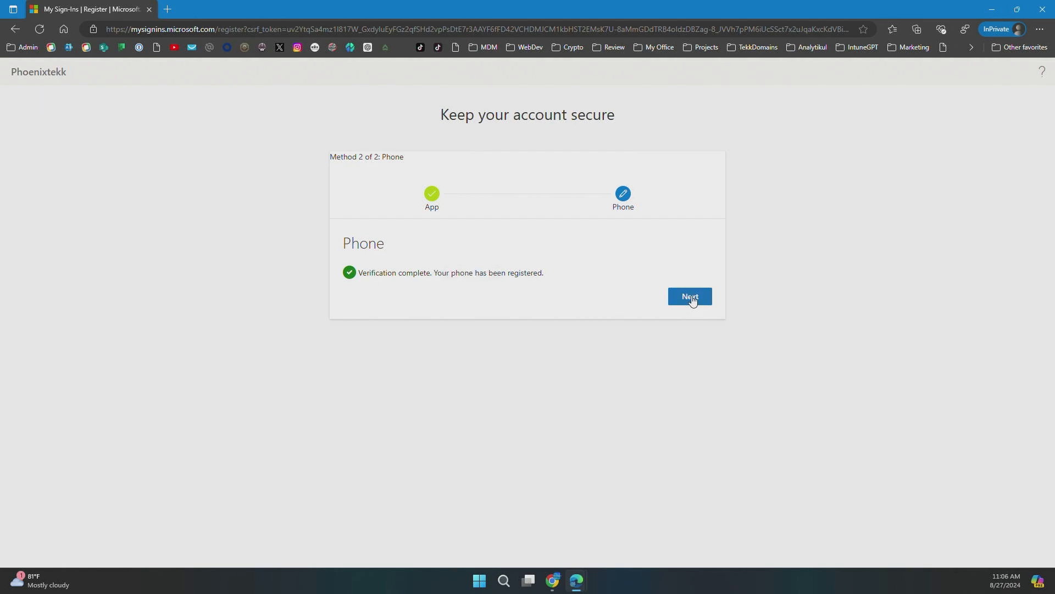
{"action": "left_click", "coordinate": [691, 298]}
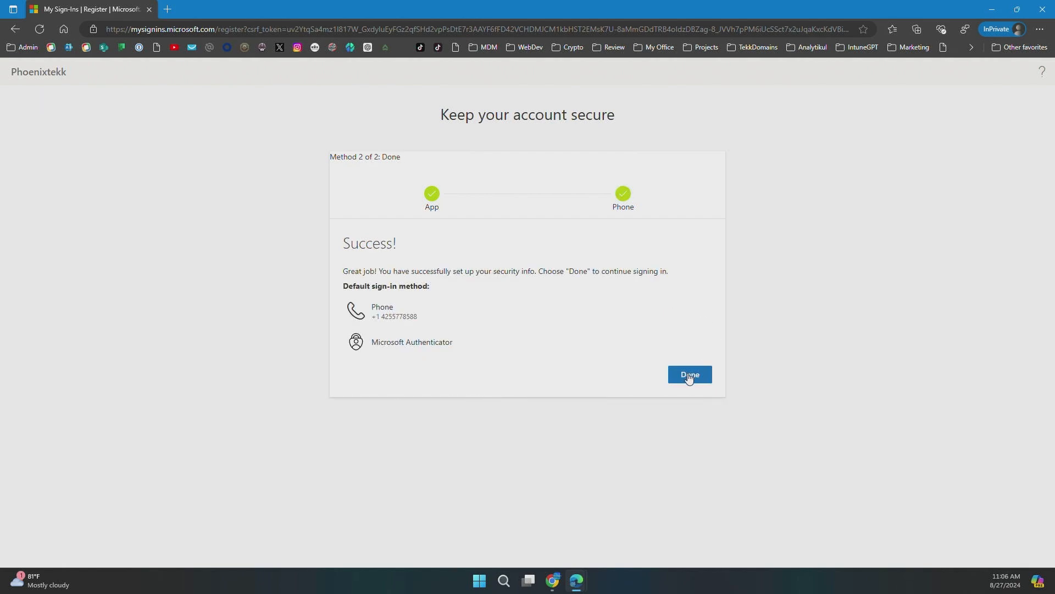
Replace the test user's current password with a new one and stay signed in.
{"action": "left_click", "coordinate": [689, 377]}
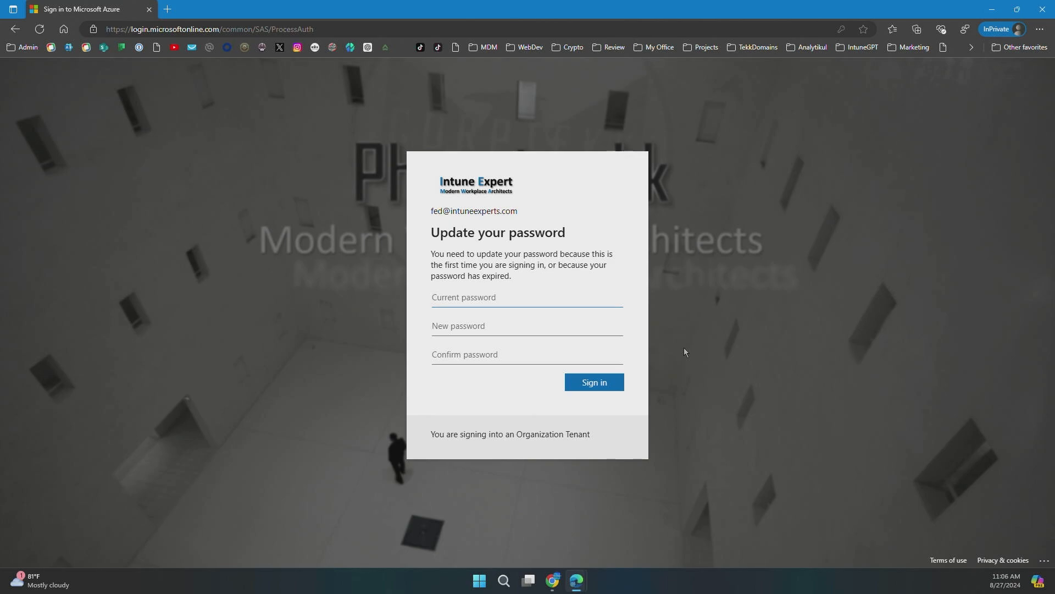
{"action": "type", "text": "**************"}
{"action": "key", "text": "Tab"}
{"action": "type", "text": "**************************"}
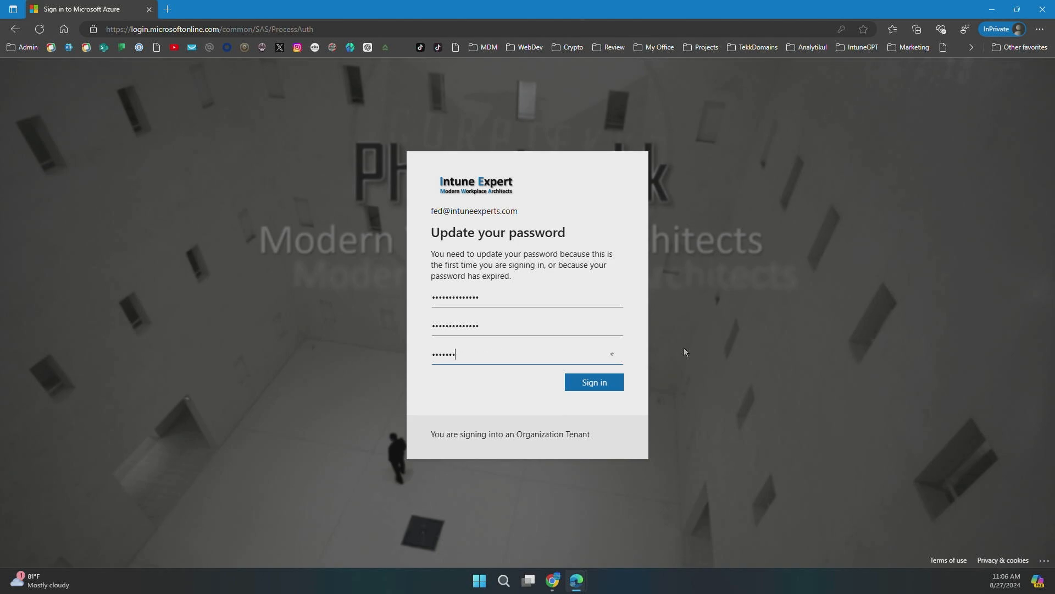
{"action": "key", "text": "Return"}
{"action": "left_click", "coordinate": [602, 382]}
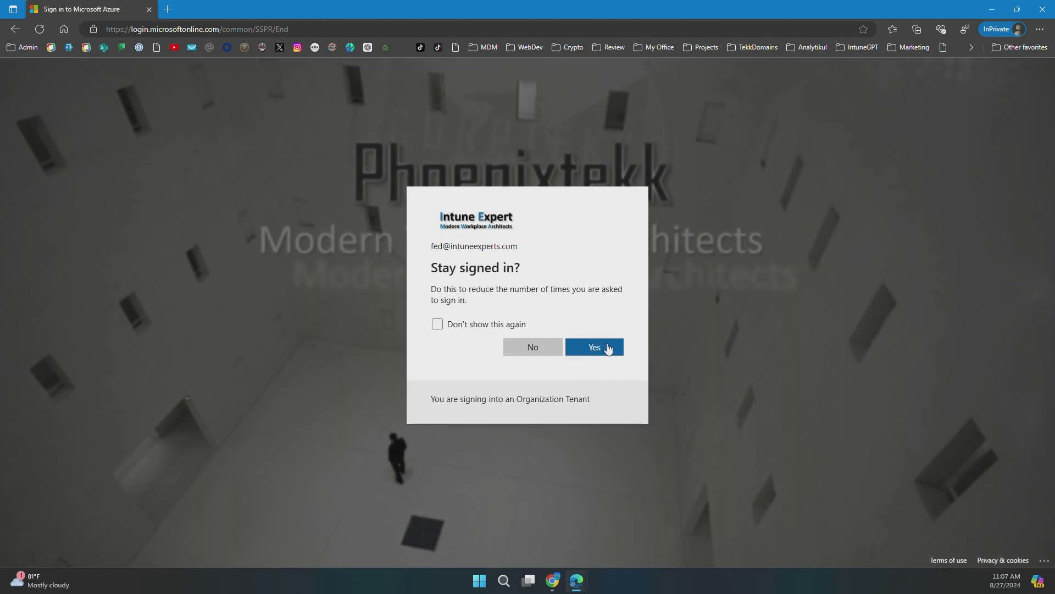
{"action": "left_click", "coordinate": [608, 348]}
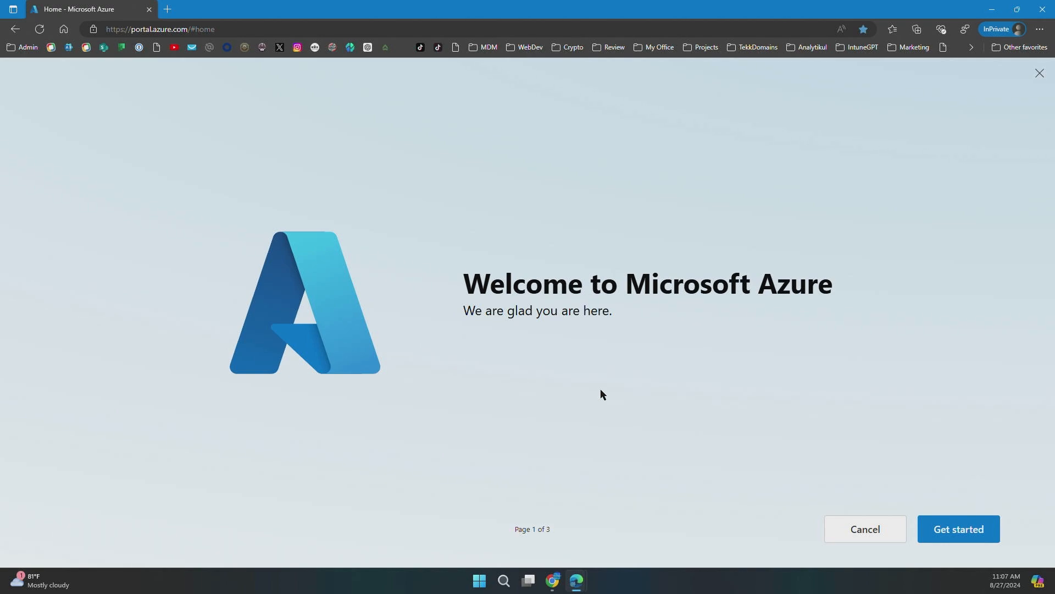
Go to appleid.apple.com in a new InPrivate tab and submit the test user's e-mail at sign-in.
{"action": "left_click", "coordinate": [168, 10]}
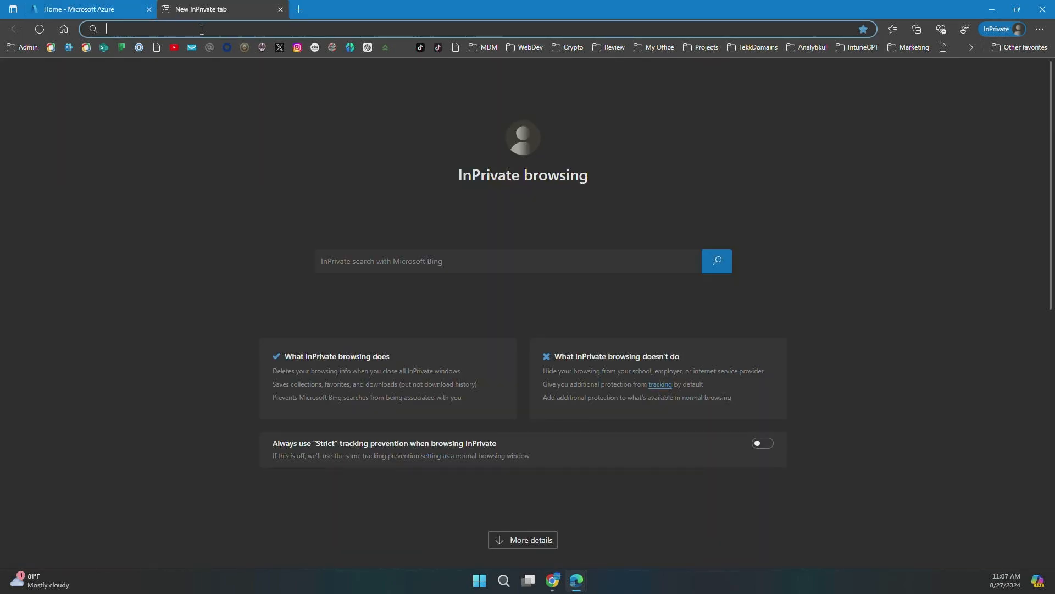
{"action": "type", "text": "A"}
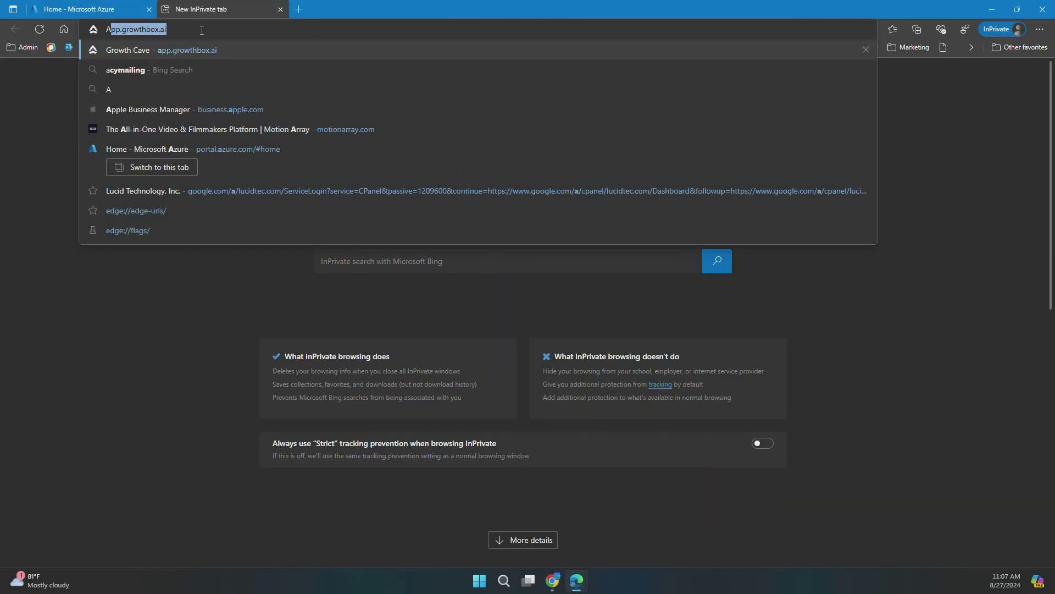
{"action": "type", "text": "pple"}
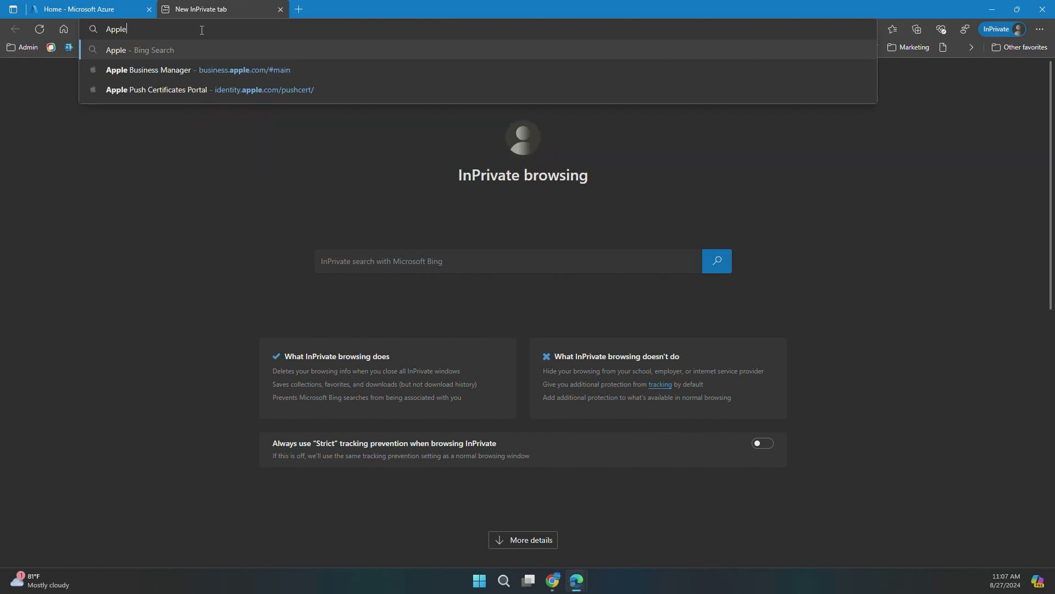
{"action": "type", "text": "id.apple."}
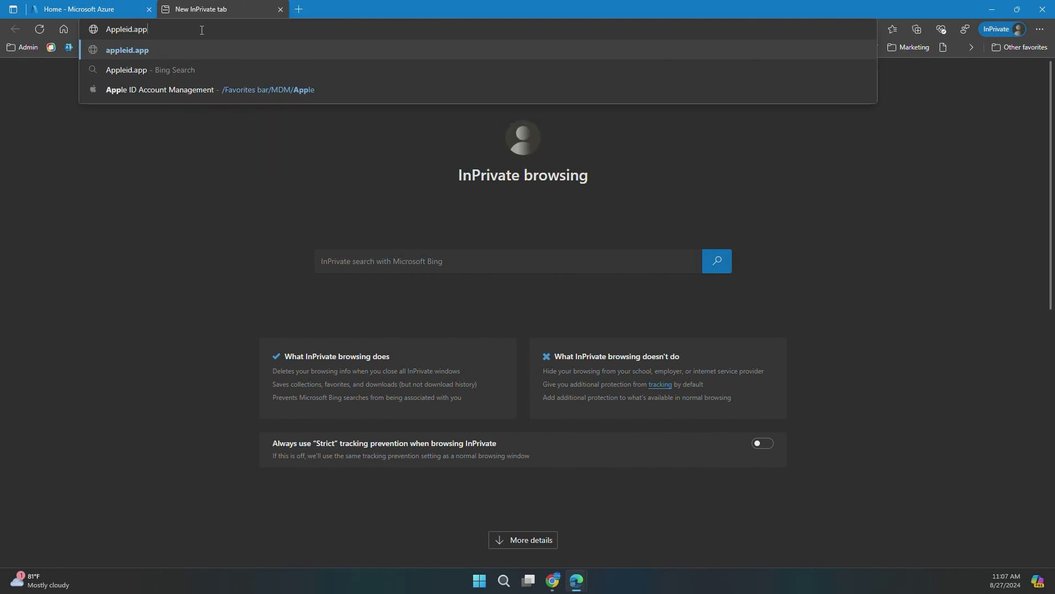
{"action": "type", "text": "com"}
{"action": "key", "text": "Return"}
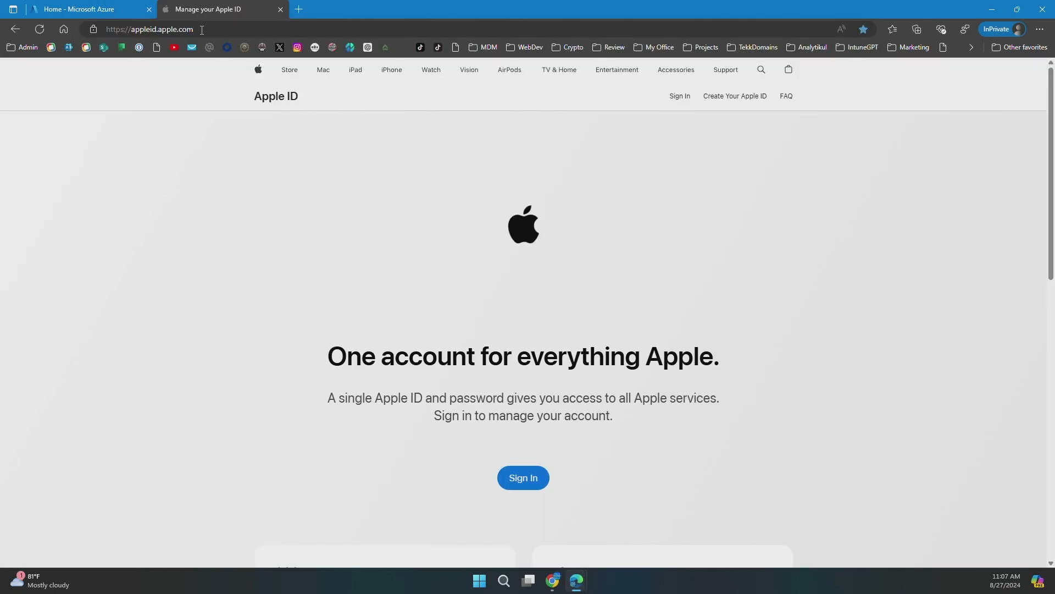
{"action": "left_click", "coordinate": [523, 478]}
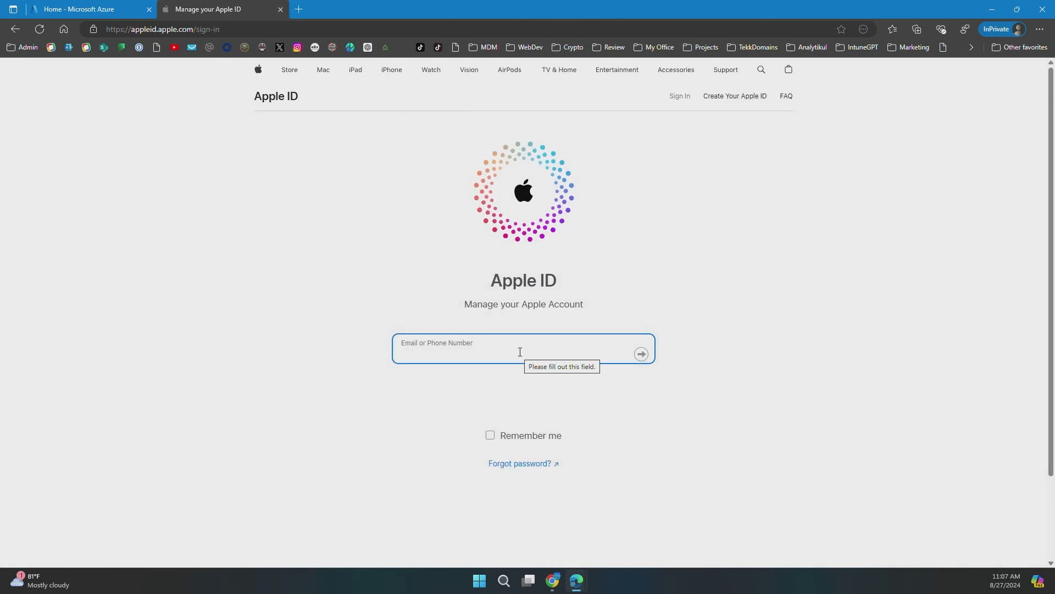
{"action": "key", "text": "ctrl+v"}
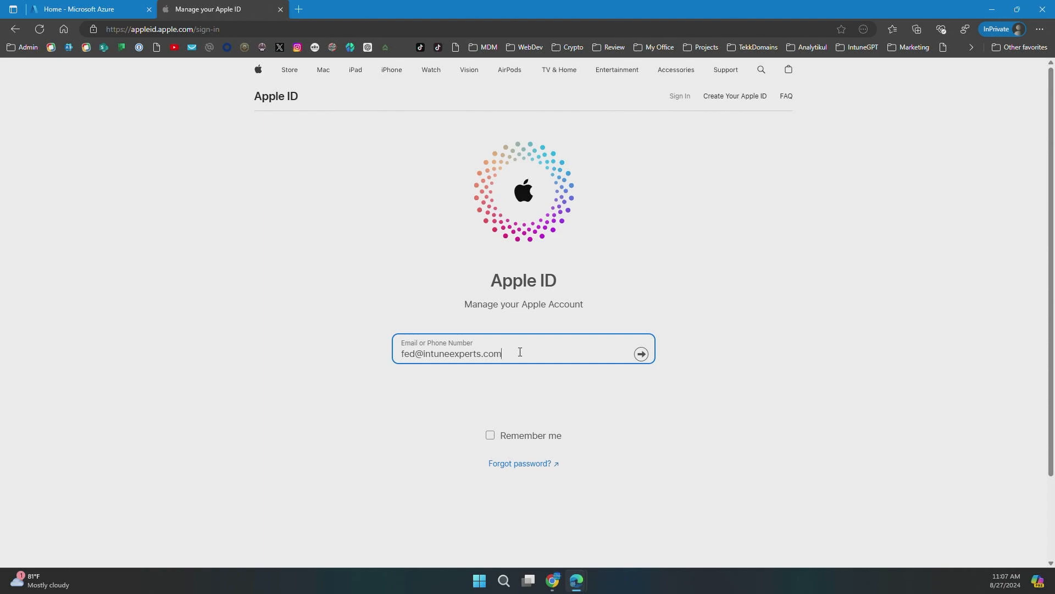
{"action": "key", "text": "Return"}
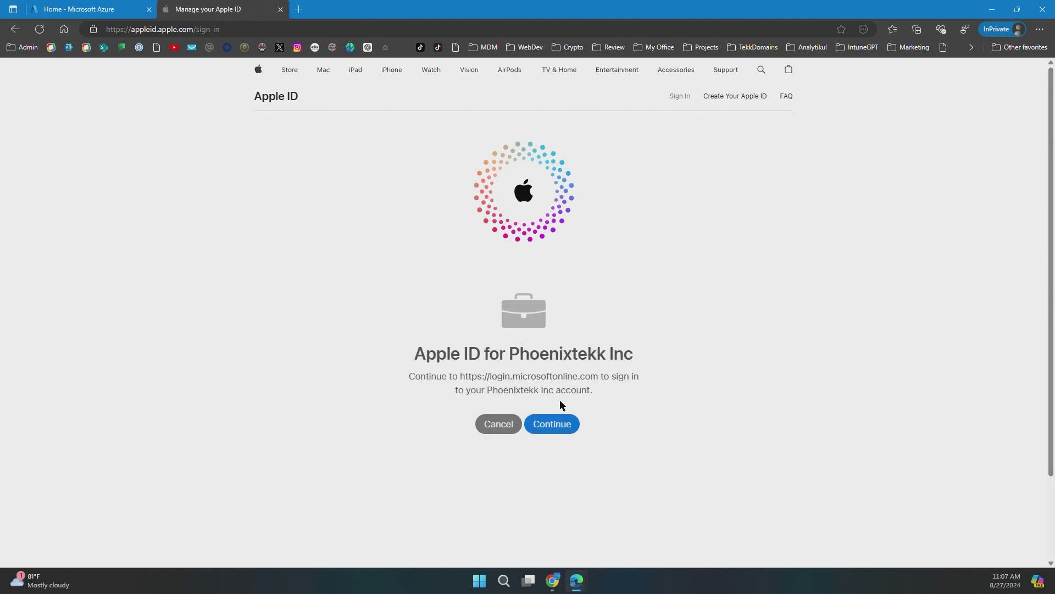
Authenticate through Microsoft Entra with the test user's password and choose to stay signed in.
{"action": "left_click", "coordinate": [554, 426]}
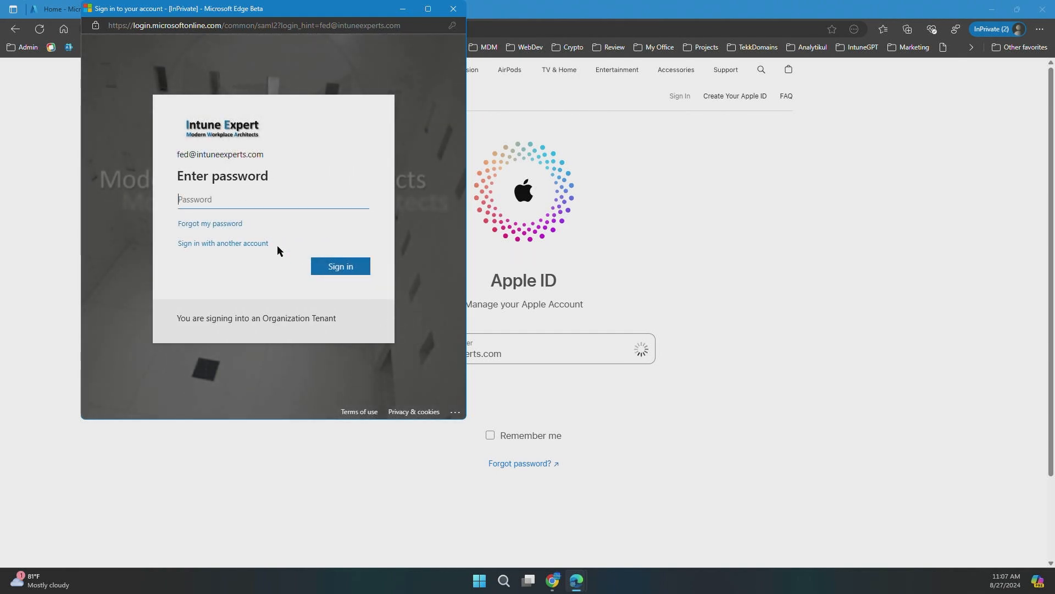
{"action": "type", "text": "••••••••••••••"}
{"action": "key", "text": "Return"}
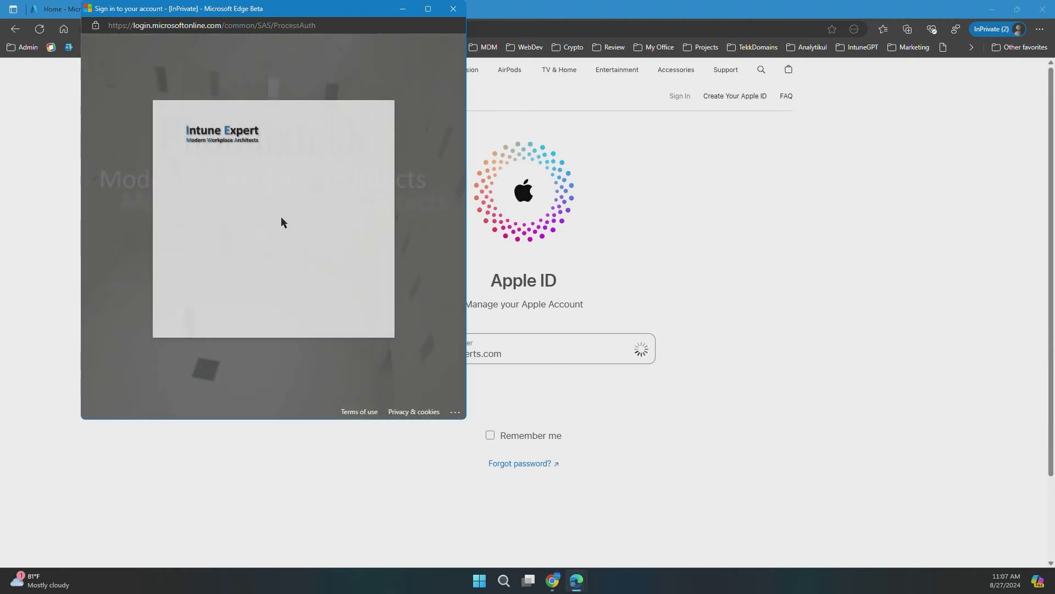
{"action": "left_click", "coordinate": [341, 261]}
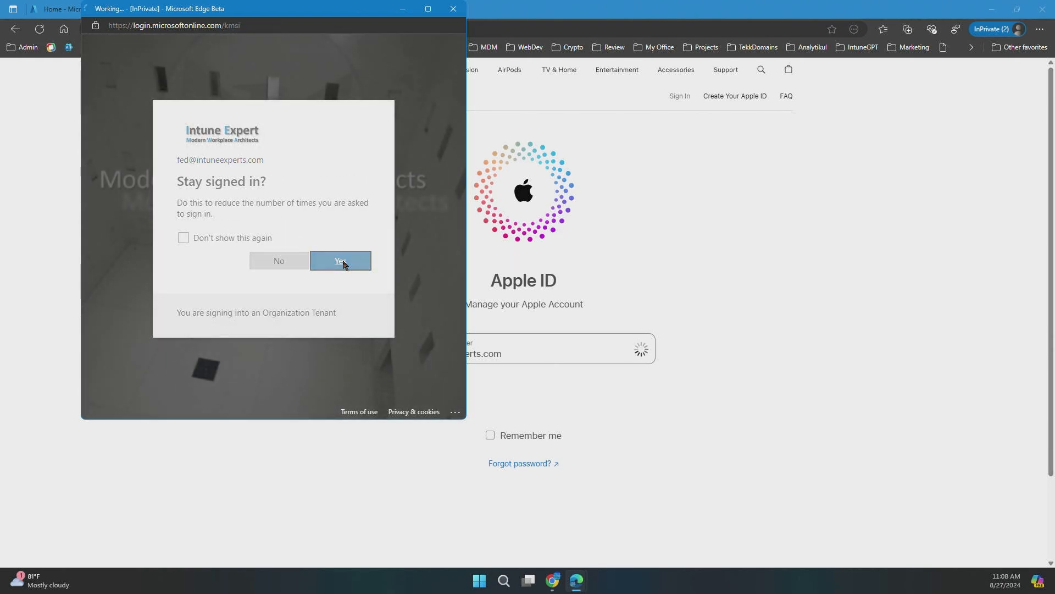
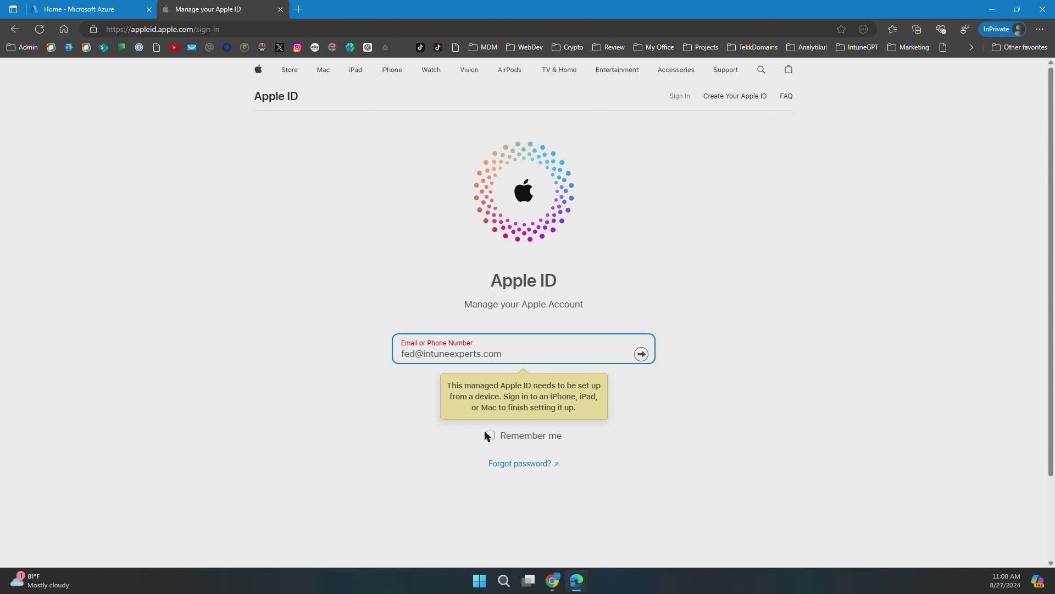
Move focus off the rejected managed Apple ID field after the set-up-on-device notice.
{"action": "left_click", "coordinate": [669, 395]}
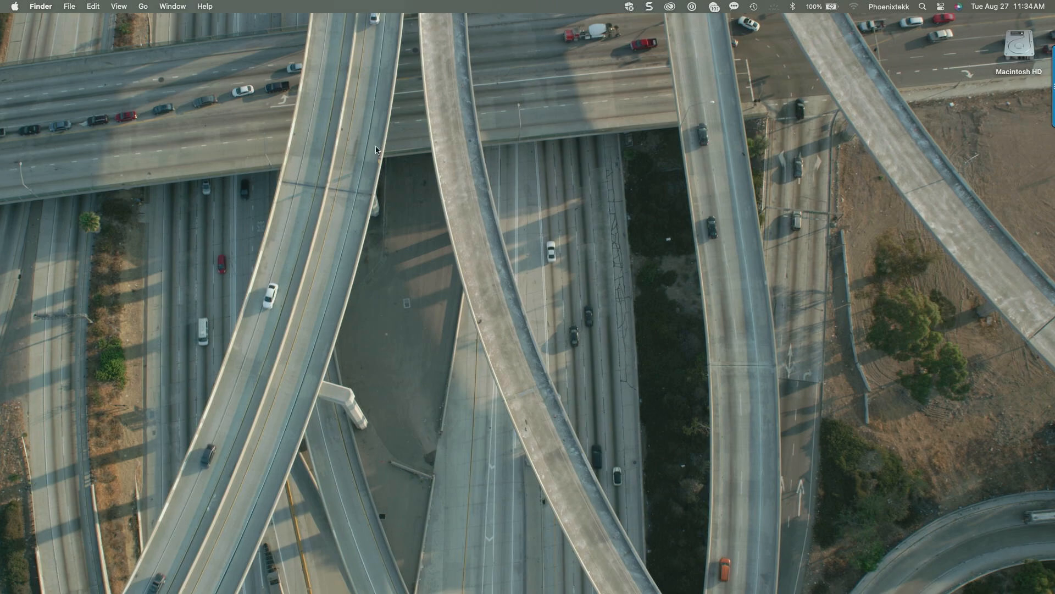
Open the Apple Account sign-in in System Settings and submit the test user's work e-mail.
{"action": "left_click", "coordinate": [18, 10]}
{"action": "left_click", "coordinate": [30, 40]}
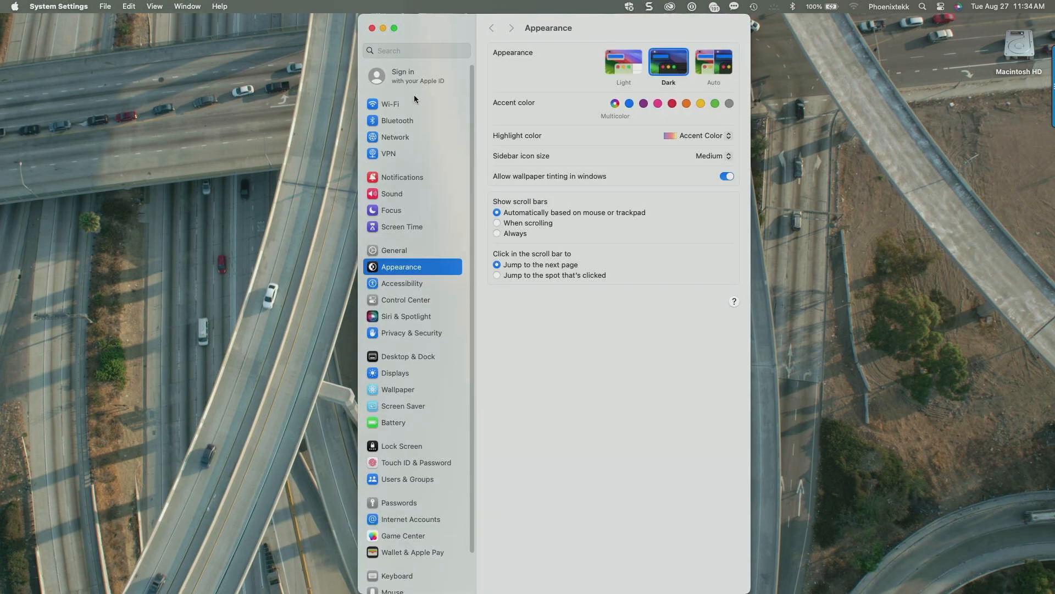
{"action": "left_click", "coordinate": [409, 77]}
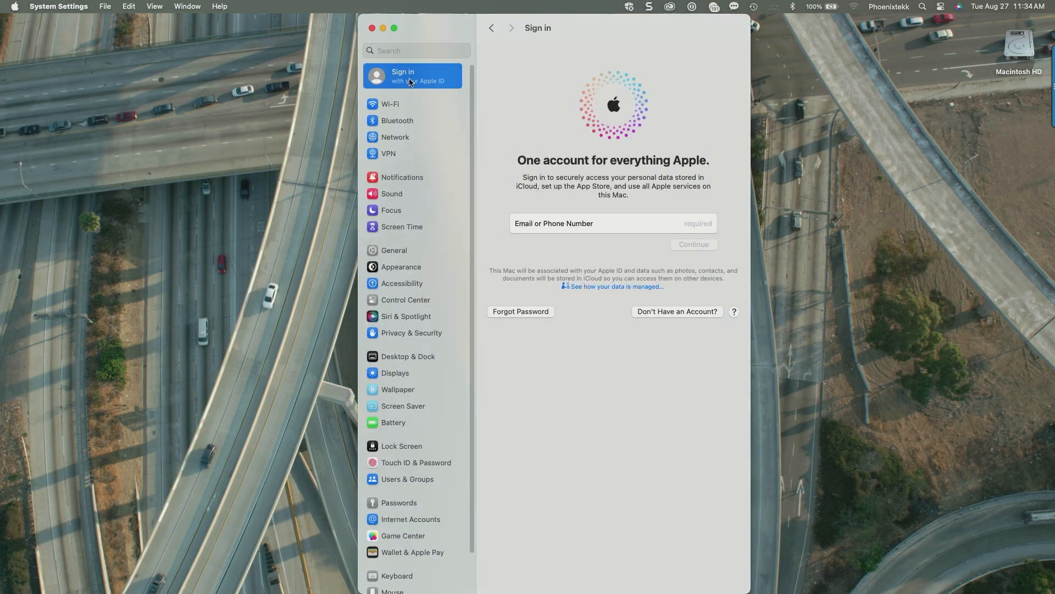
{"action": "left_click", "coordinate": [602, 220]}
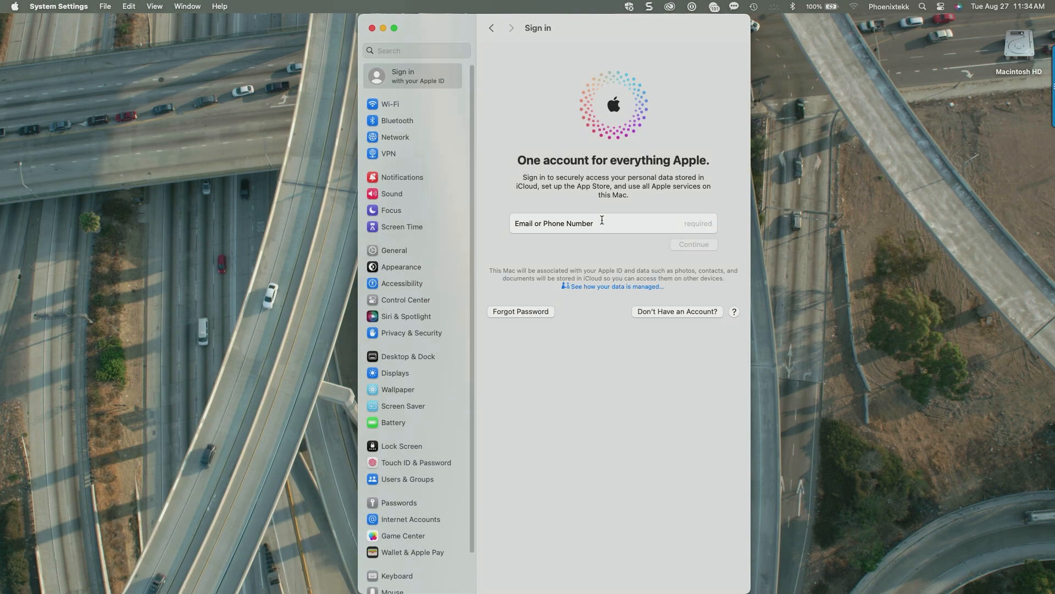
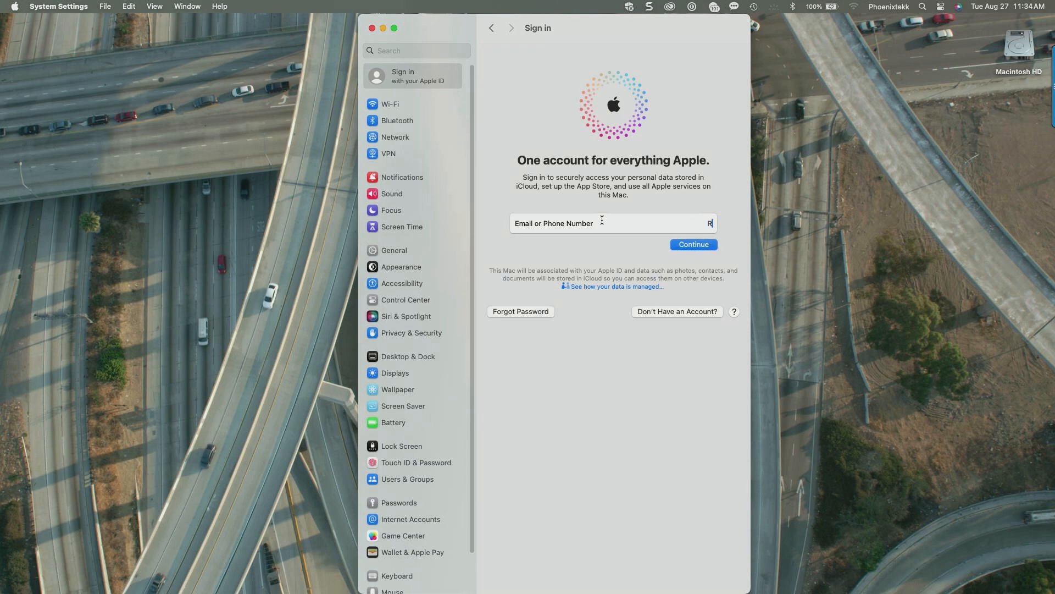
{"action": "left_click", "coordinate": [691, 247]}
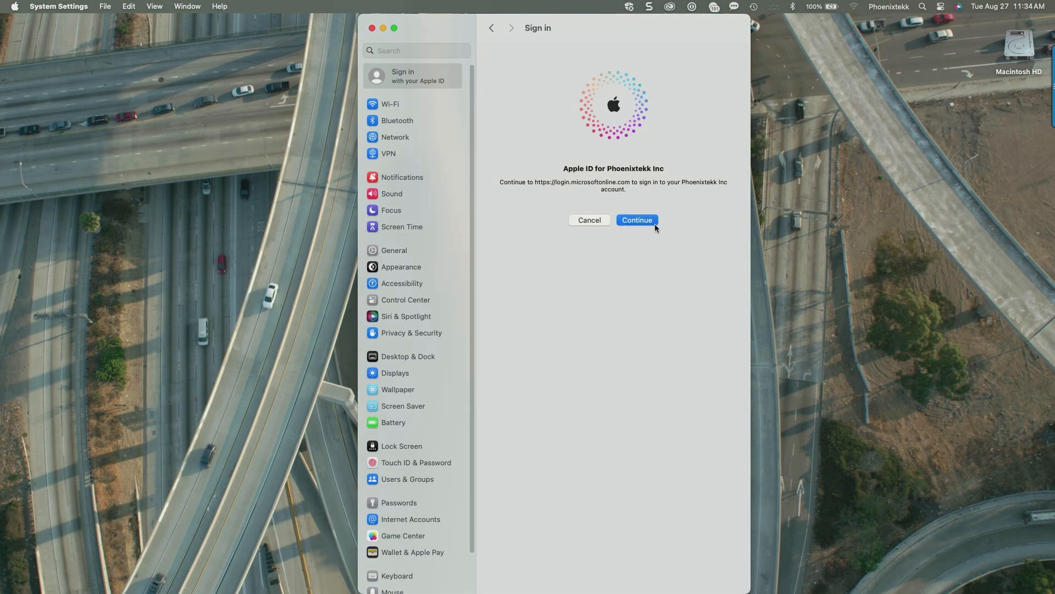
Continue to Microsoft sign-in, enter the account password, and choose to stay signed in.
{"action": "left_click", "coordinate": [648, 220]}
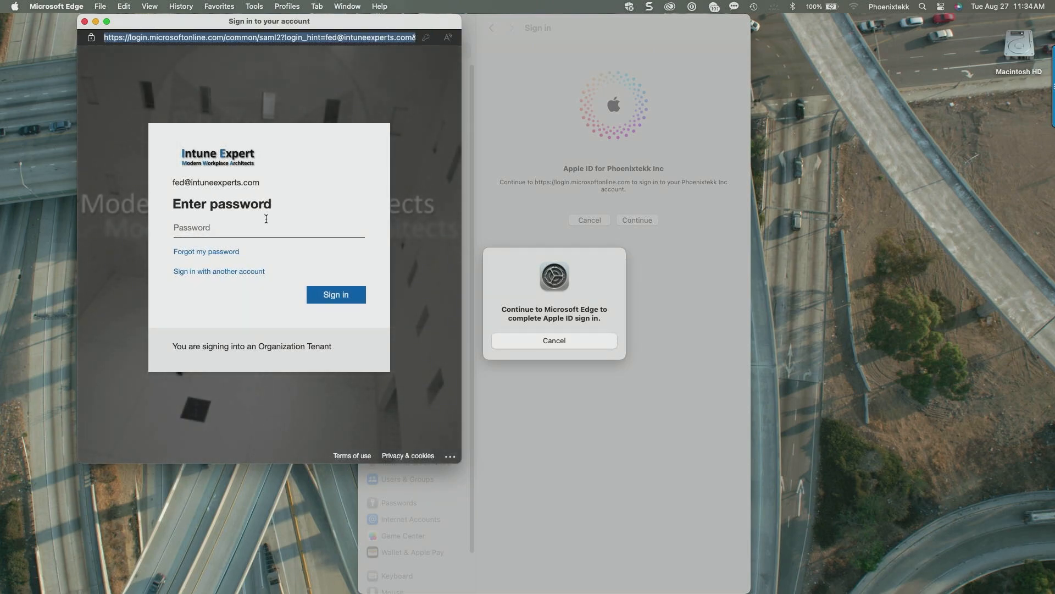
{"action": "left_click", "coordinate": [252, 228]}
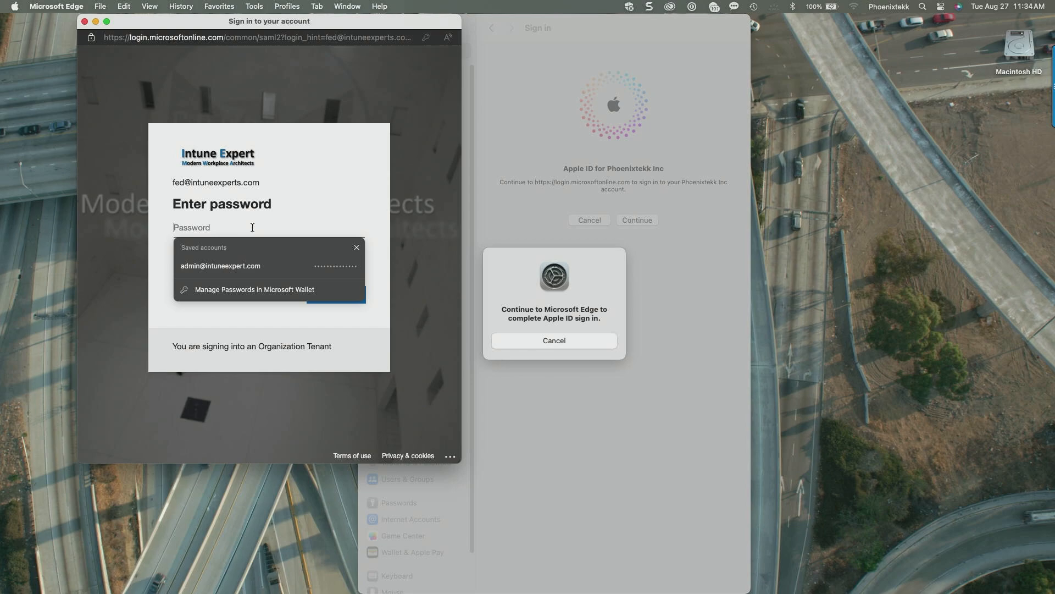
{"action": "type", "text": "•••"}
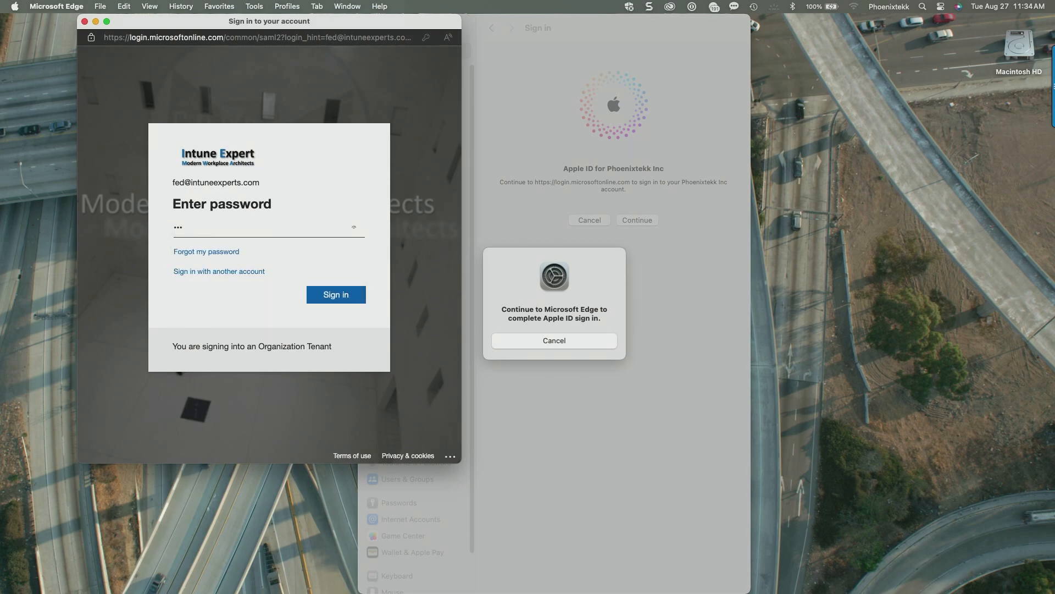
{"action": "type", "text": "•••••••••••"}
{"action": "left_click", "coordinate": [341, 295]}
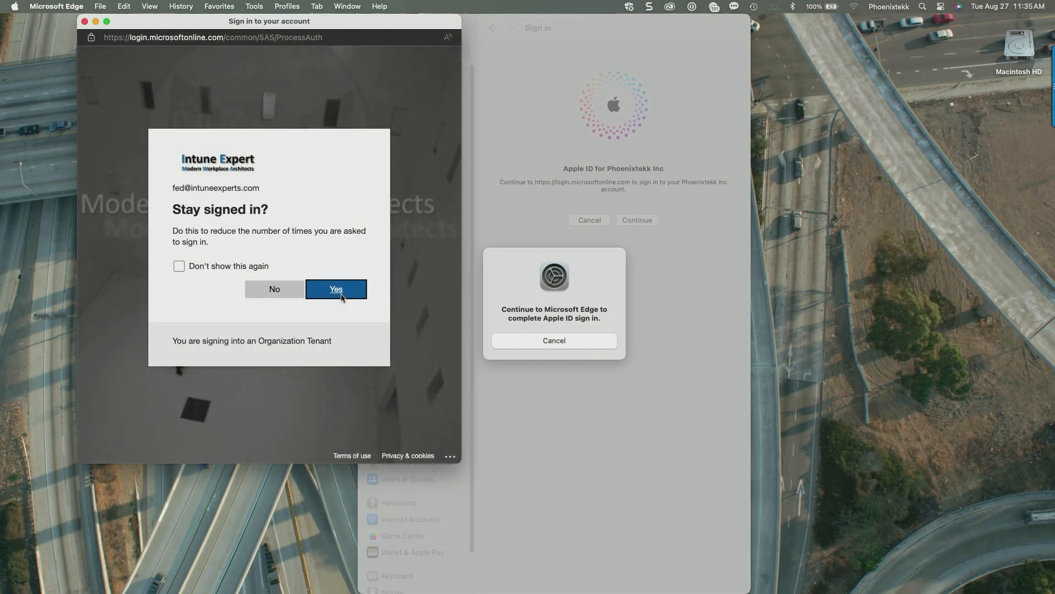
{"action": "left_click", "coordinate": [341, 296]}
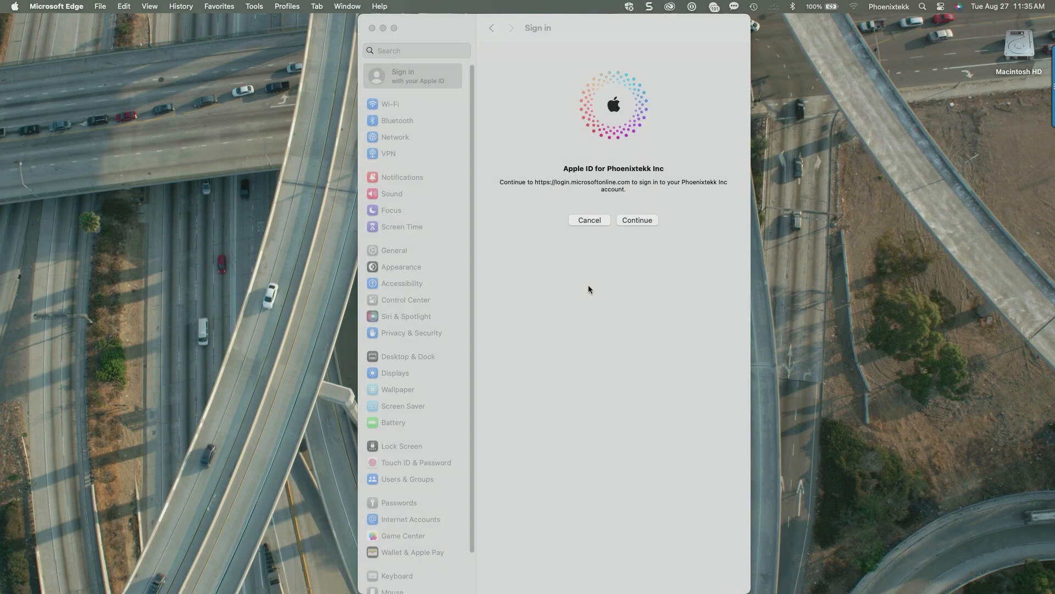
Continue the Apple Account sign-in, cancel the Enter Mac Password prompt, and return to sign-in.
{"action": "left_click", "coordinate": [649, 219]}
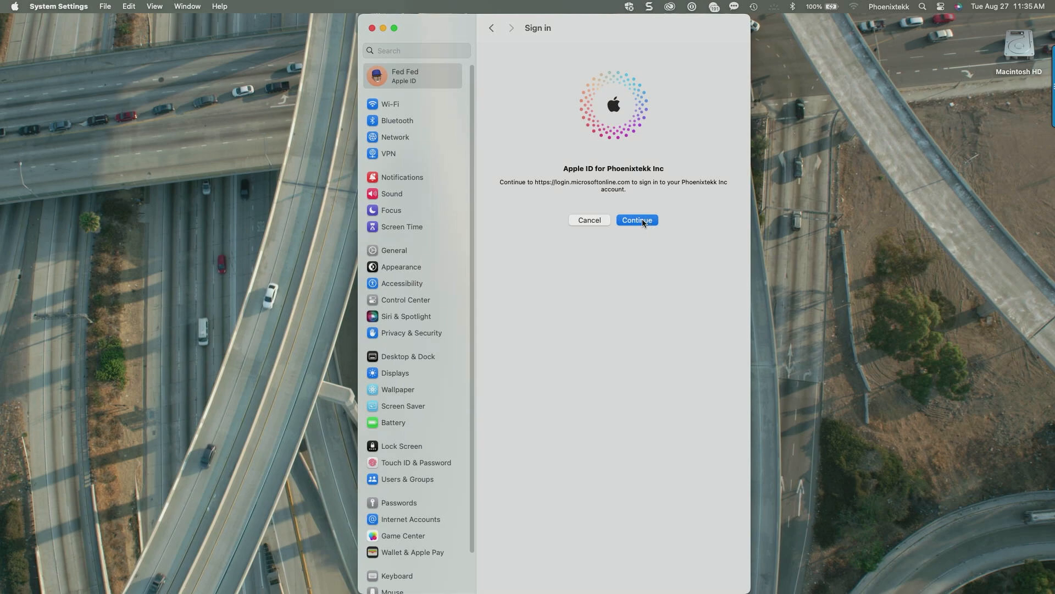
{"action": "left_click", "coordinate": [638, 221]}
{"action": "left_click", "coordinate": [401, 105]}
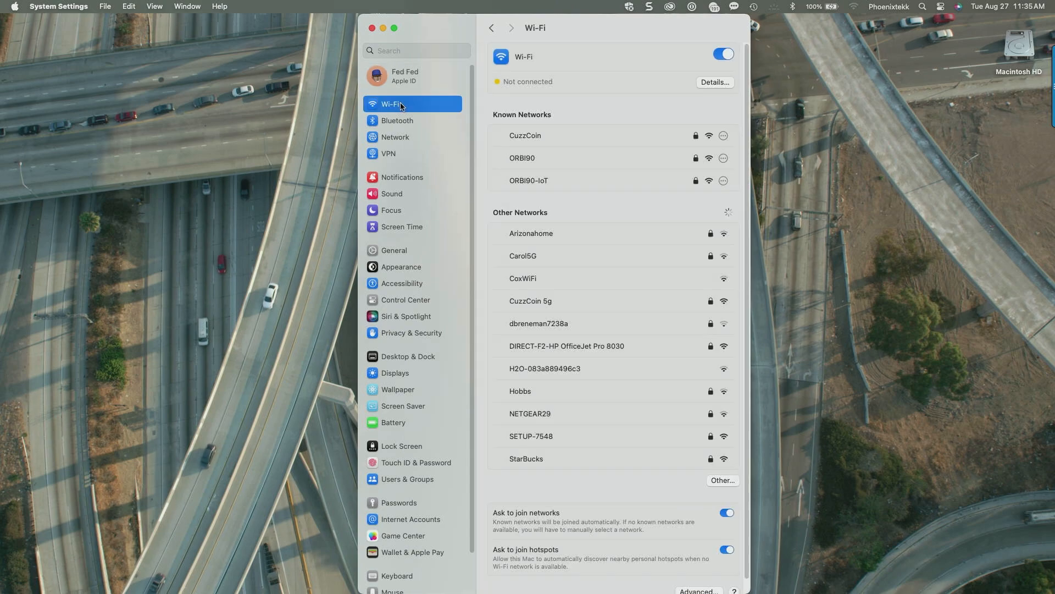
{"action": "left_click", "coordinate": [400, 80]}
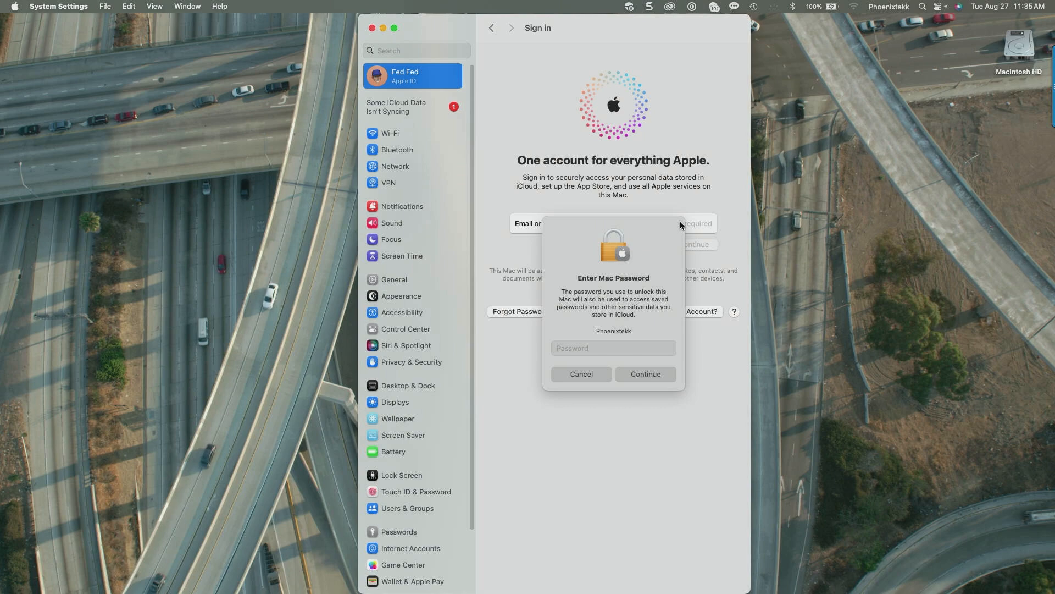
{"action": "left_click", "coordinate": [615, 347]}
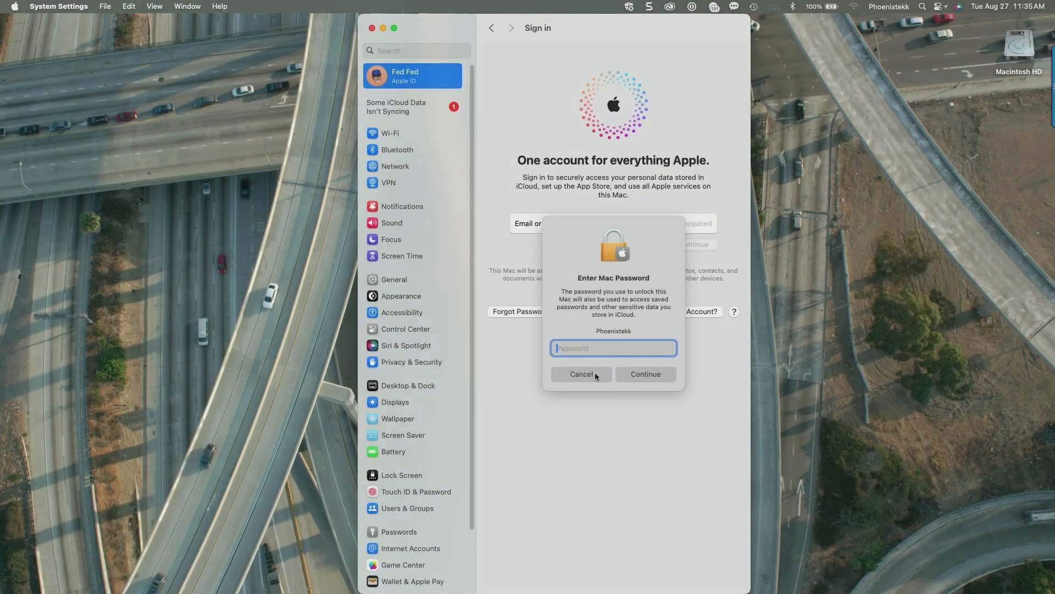
{"action": "left_click", "coordinate": [594, 374]}
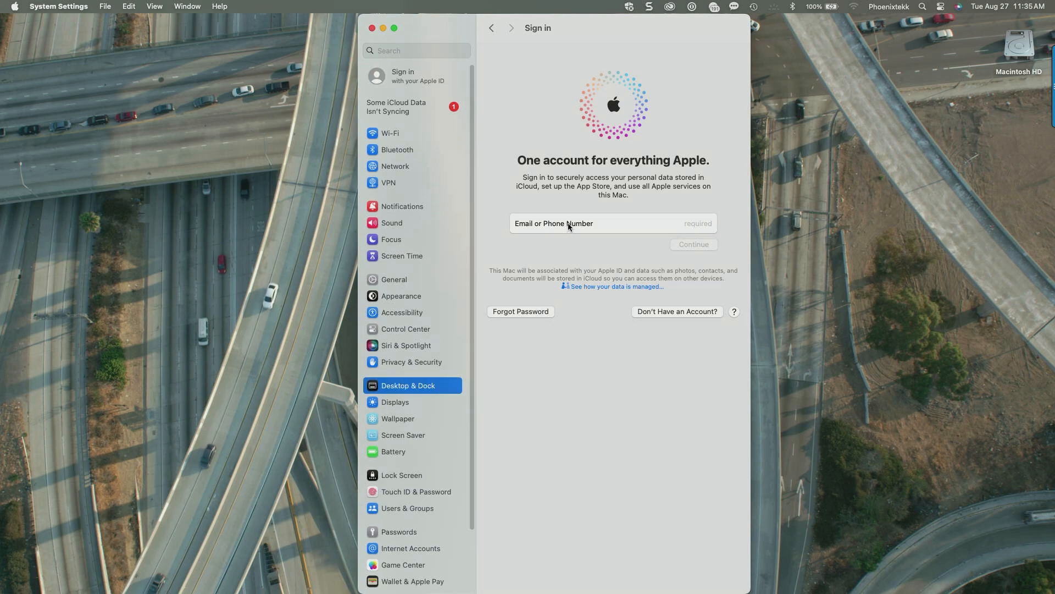
{"action": "left_click", "coordinate": [386, 72]}
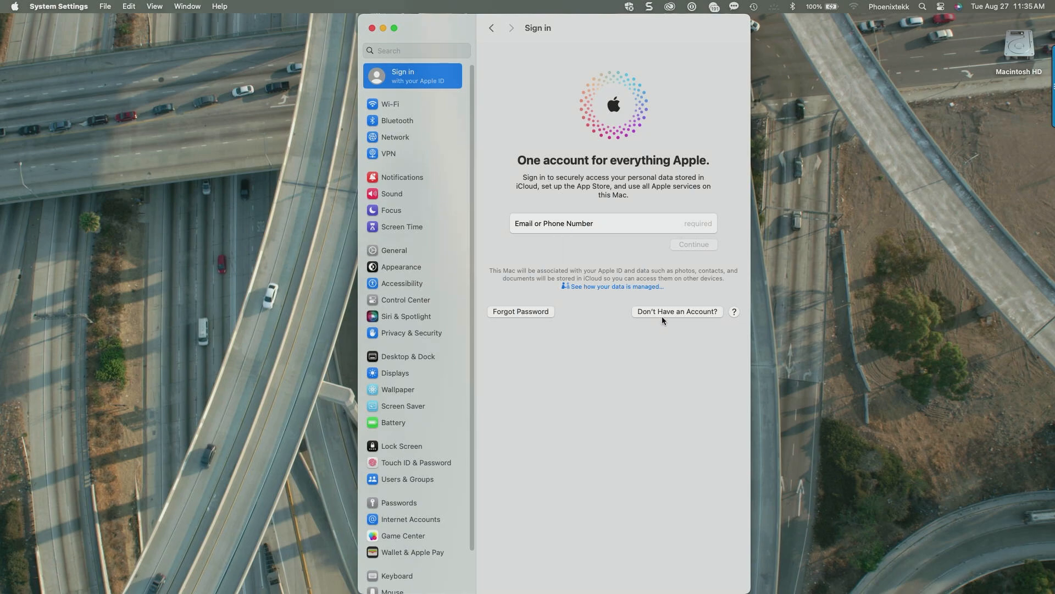
Close and reopen System Settings, returning to the Apple Account sign-in page.
{"action": "left_click", "coordinate": [372, 29]}
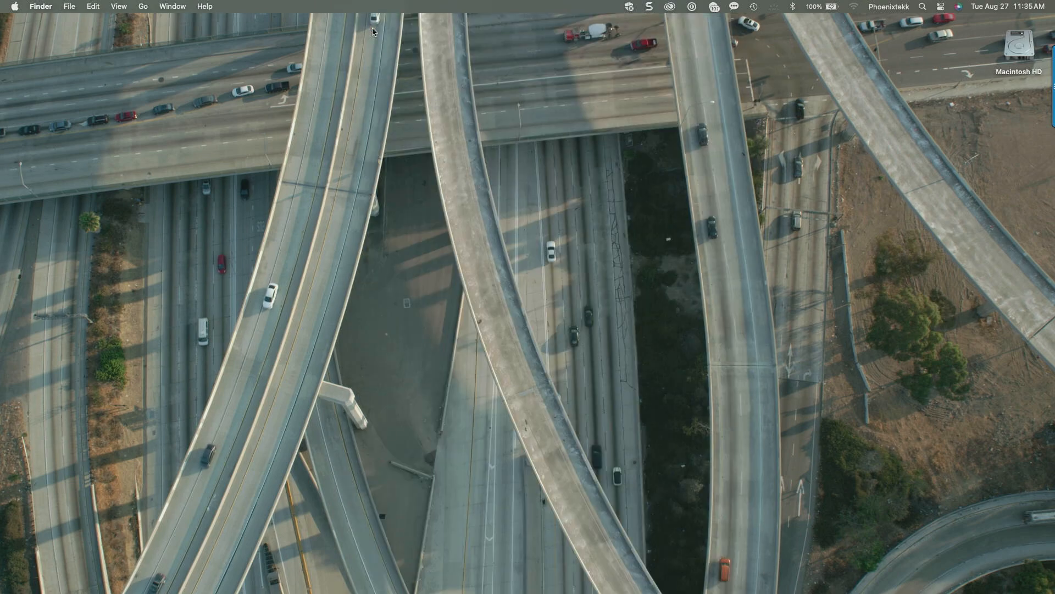
{"action": "left_click", "coordinate": [15, 6]}
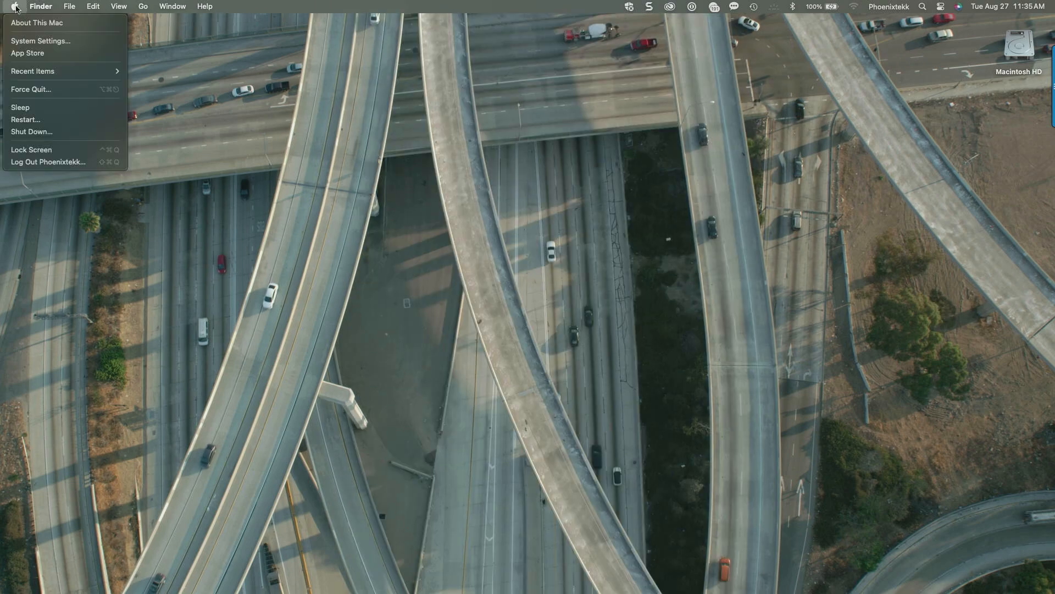
{"action": "left_click", "coordinate": [26, 41]}
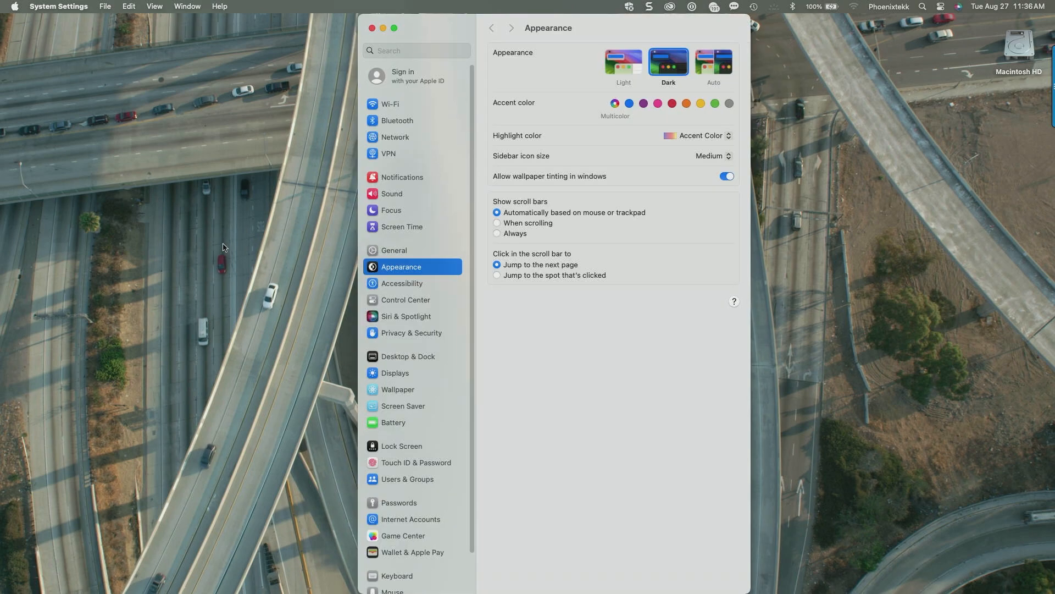
{"action": "left_click", "coordinate": [417, 80]}
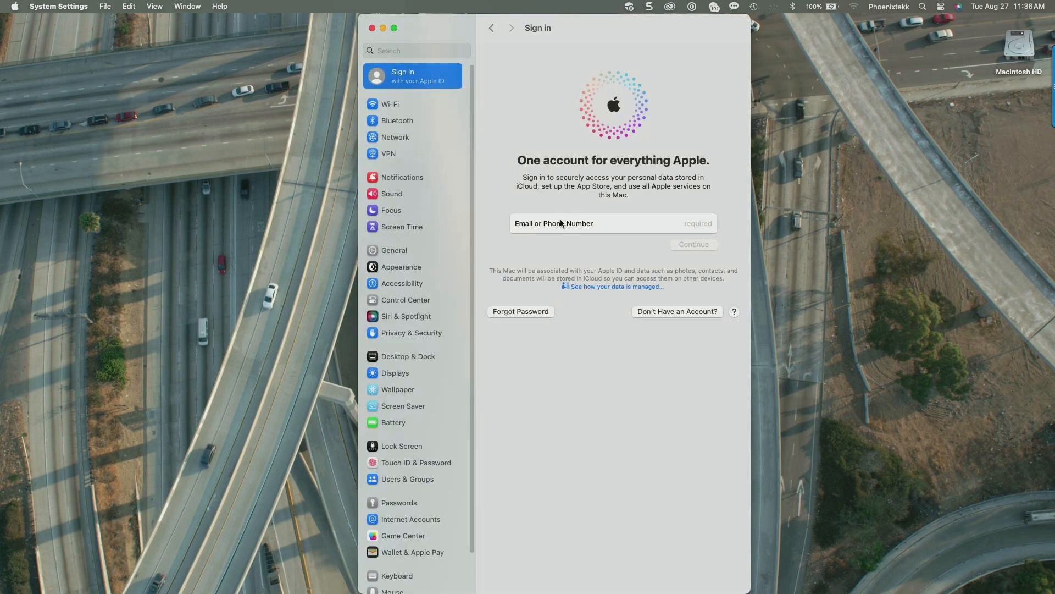
{"action": "key", "text": "d"}
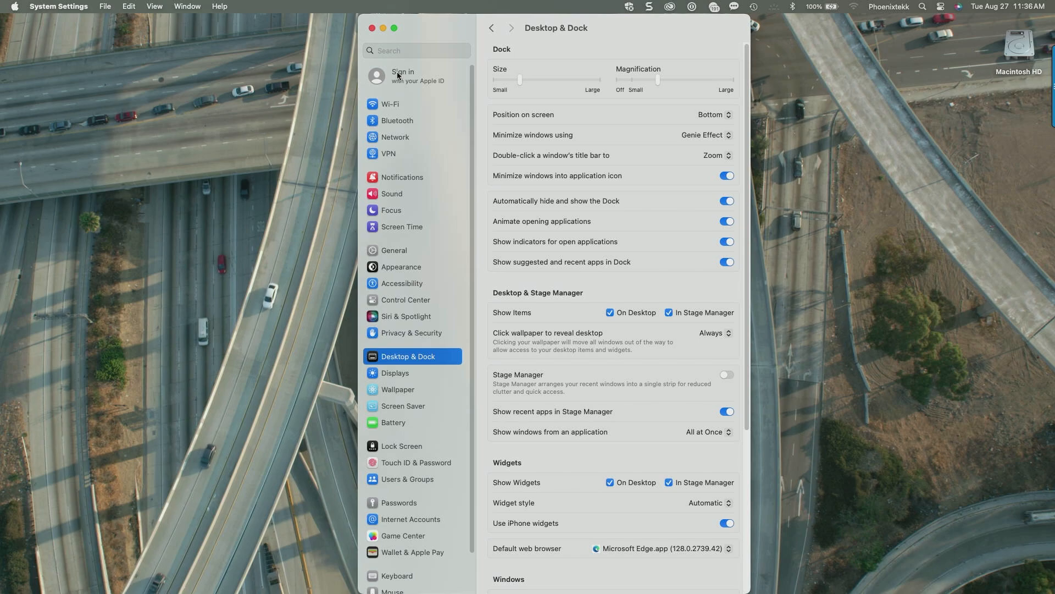
{"action": "left_click", "coordinate": [398, 75]}
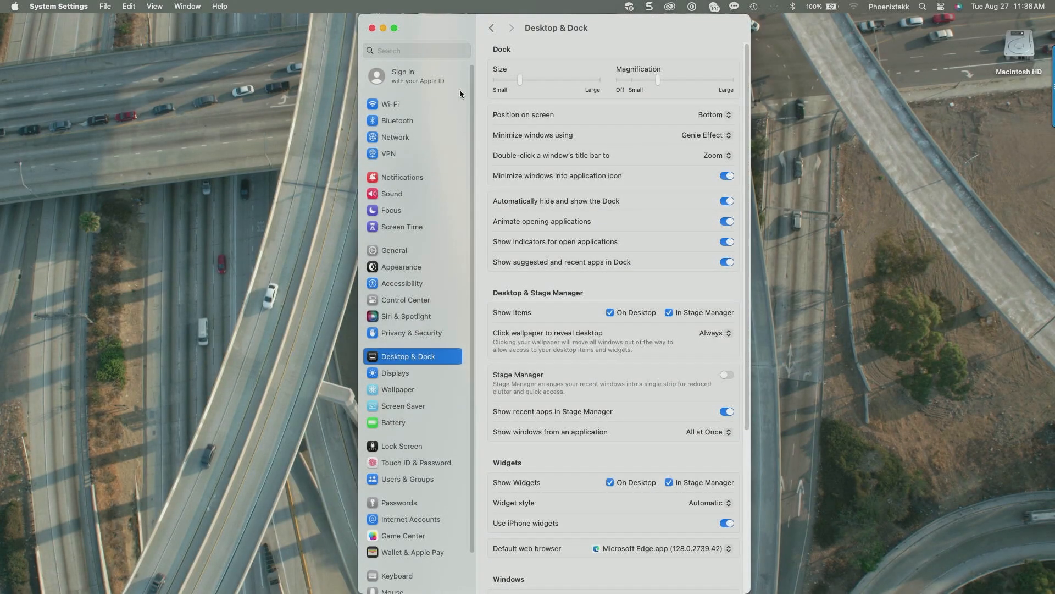
{"action": "left_click", "coordinate": [403, 74]}
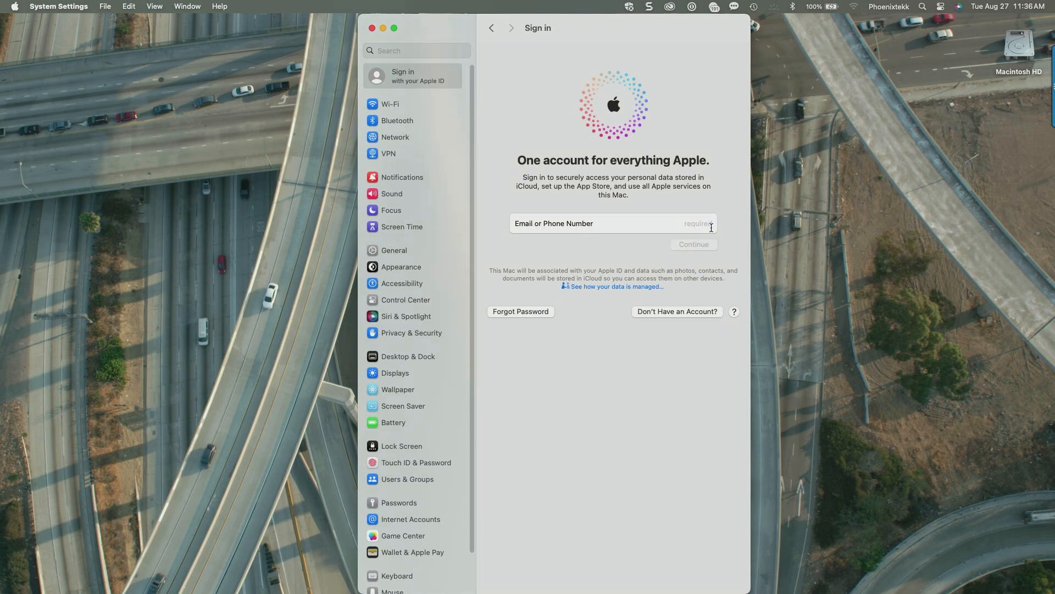
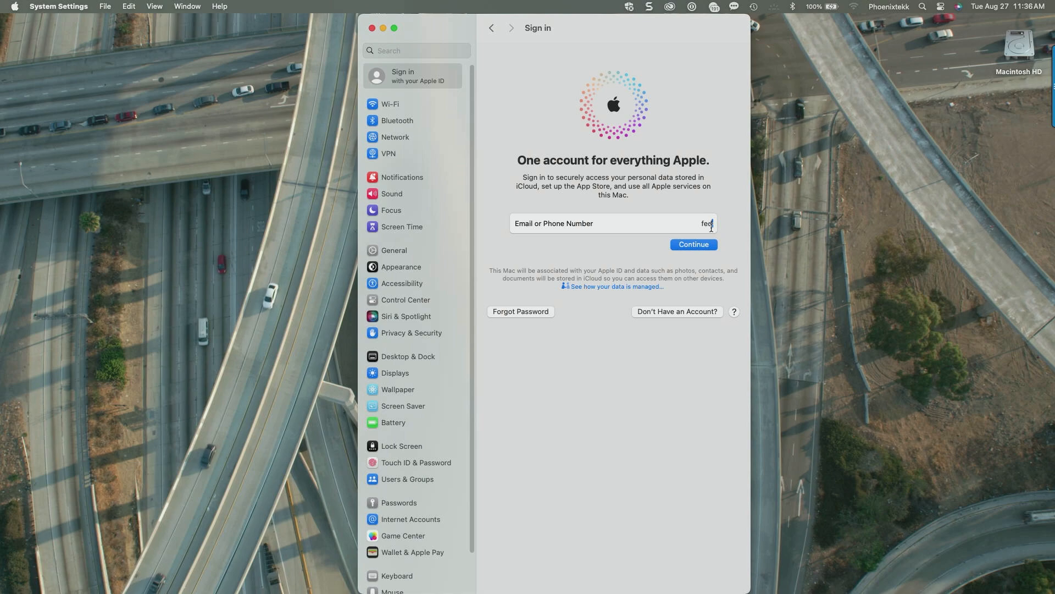
Submit the work e-mail and continue to the Phoenixtekk Inc Microsoft sign-in.
{"action": "left_click", "coordinate": [692, 245]}
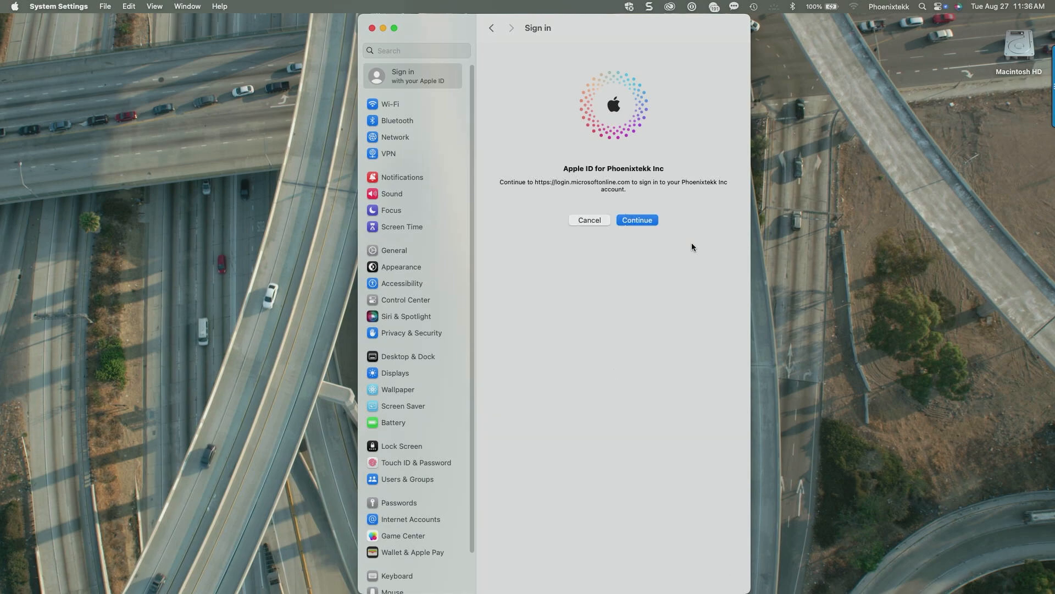
{"action": "left_click", "coordinate": [647, 220]}
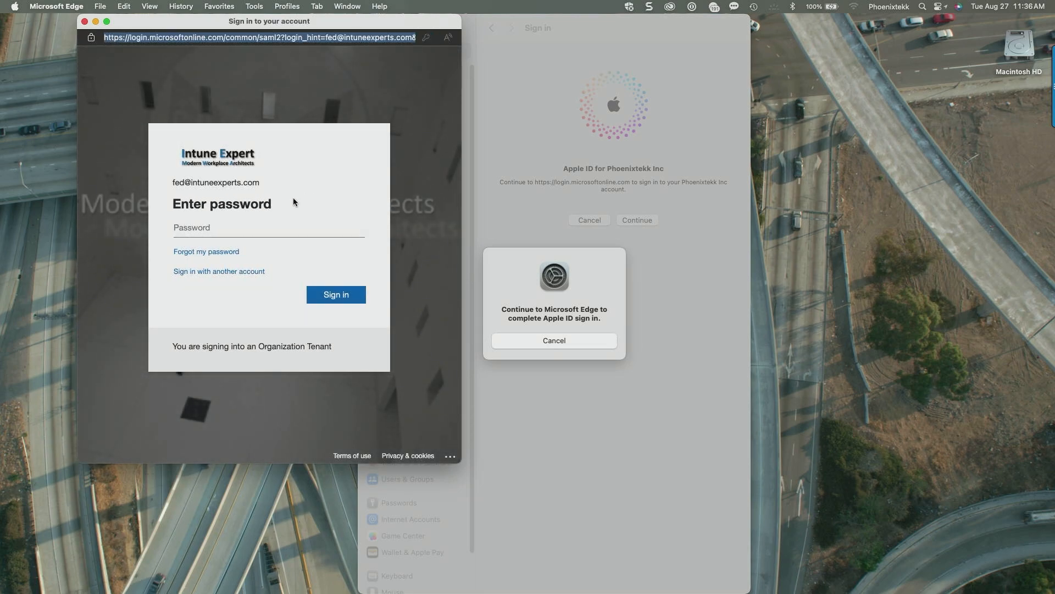
Enter the test user's password on the Entra page and accept staying signed in.
{"action": "left_click", "coordinate": [236, 231]}
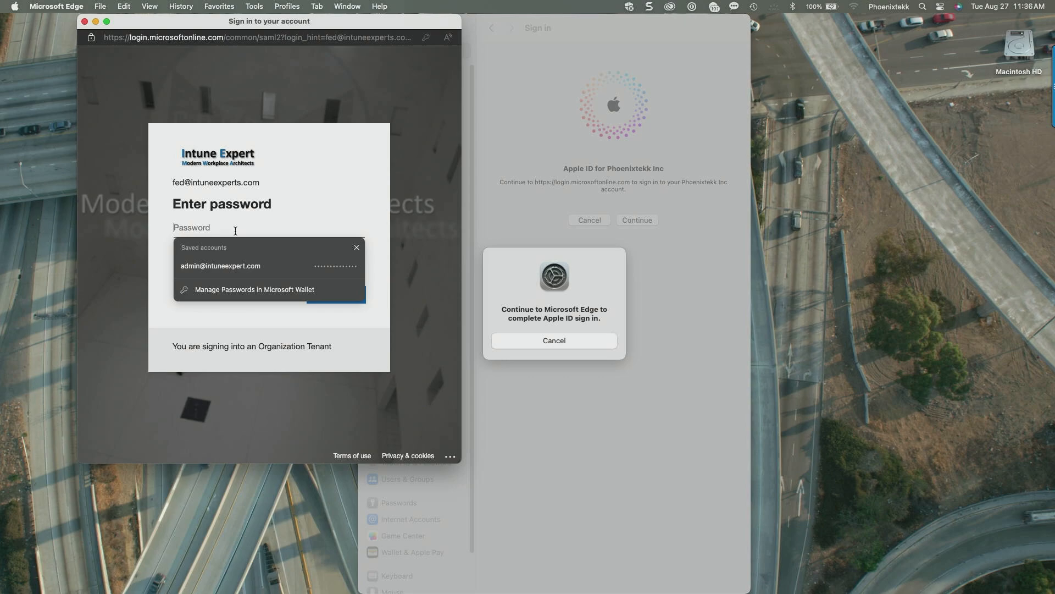
{"action": "type", "text": "•"}
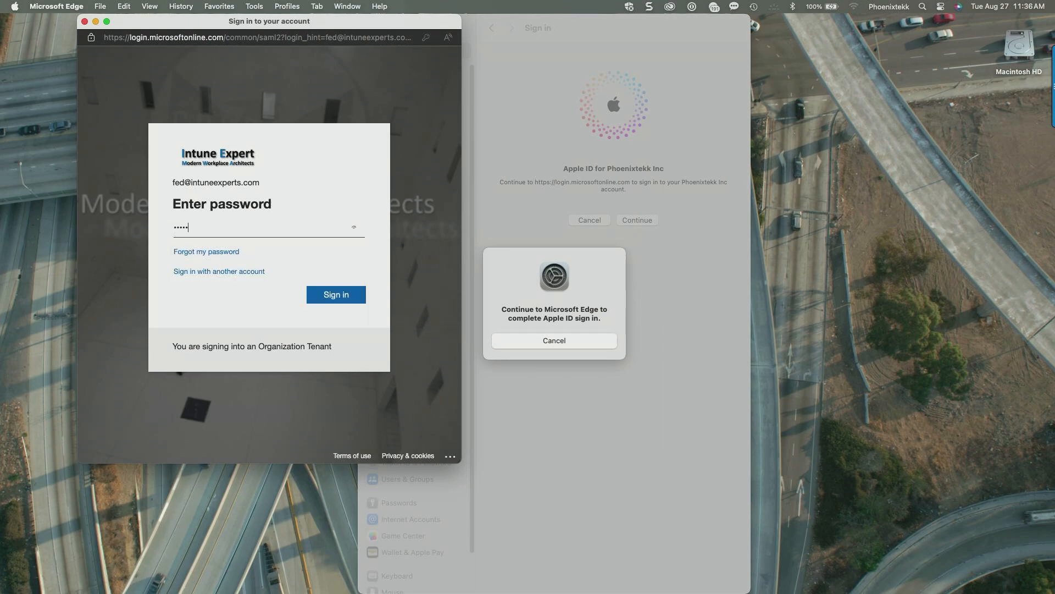
{"action": "type", "text": "••••••••••••"}
{"action": "key", "text": "Return"}
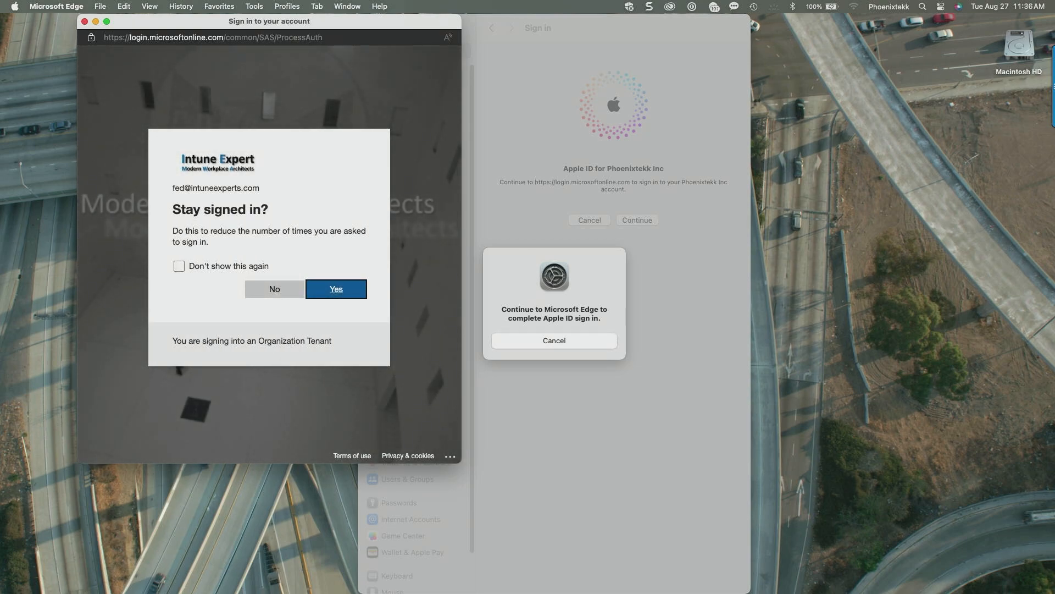
{"action": "key", "text": "Return"}
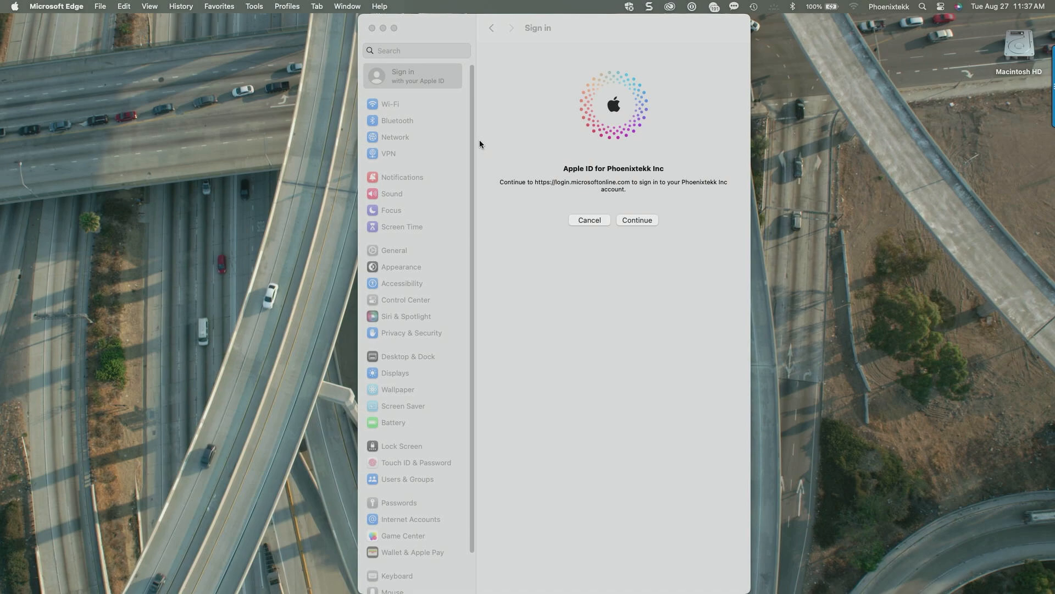
Finish sign-in with the Mac password and merge Contacts, Safari and Freeform into iCloud.
{"action": "left_click", "coordinate": [648, 210]}
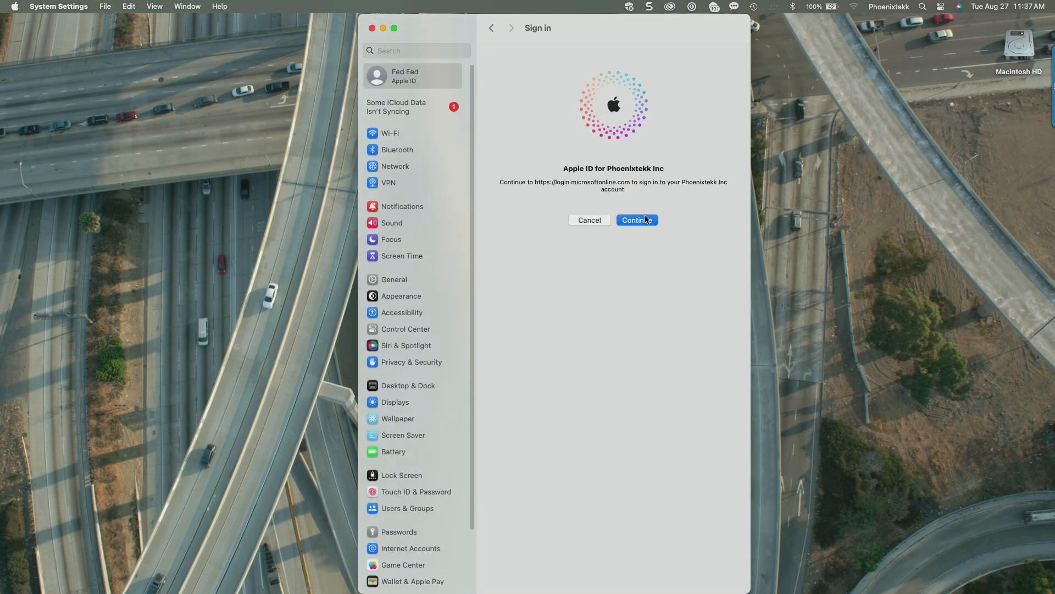
{"action": "left_click", "coordinate": [638, 219]}
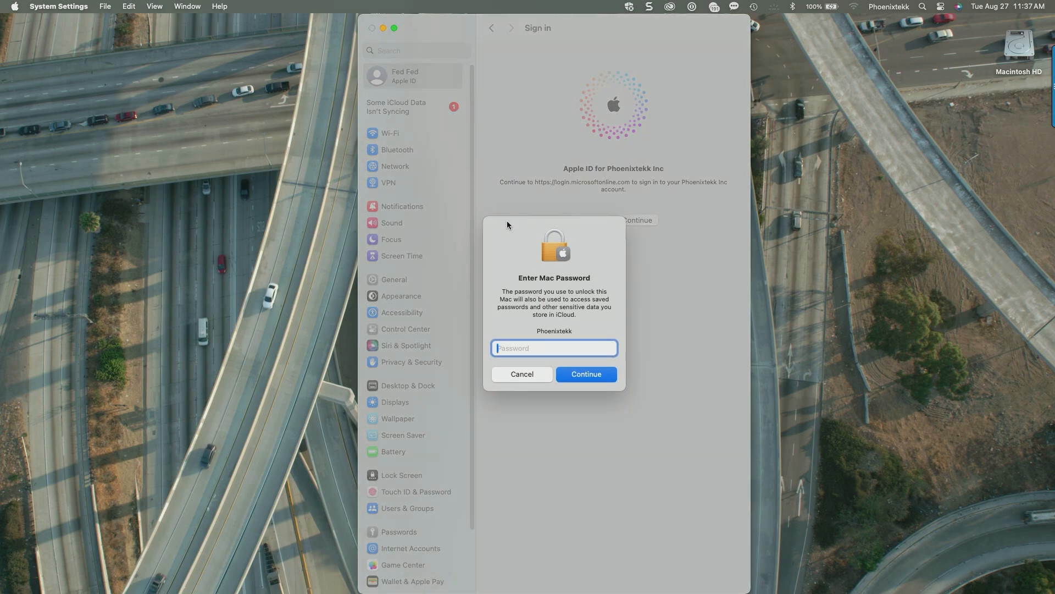
{"action": "type", "text": "*************"}
{"action": "key", "text": "Return"}
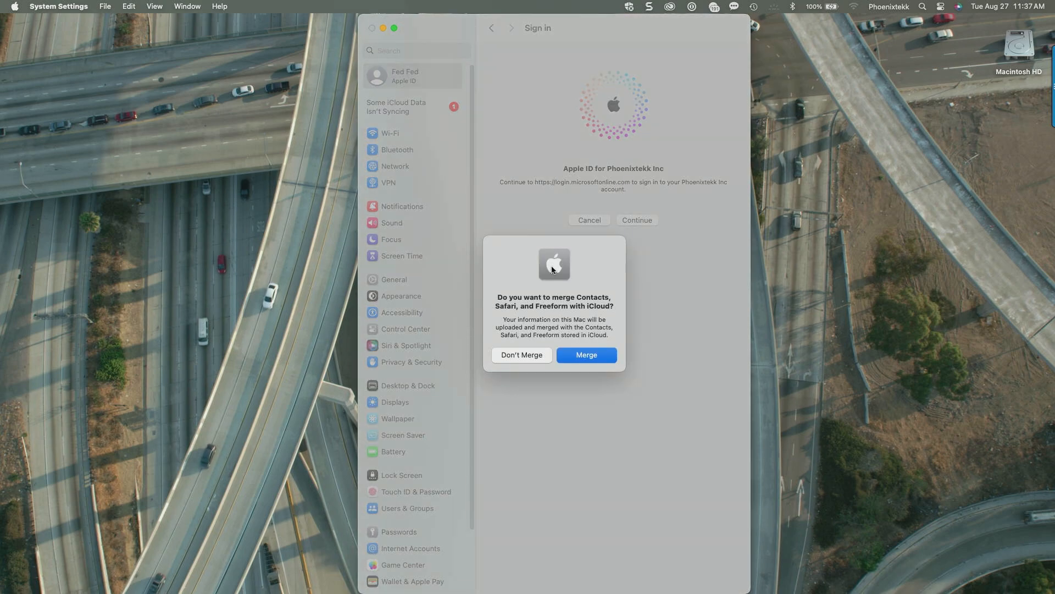
{"action": "left_click", "coordinate": [587, 355]}
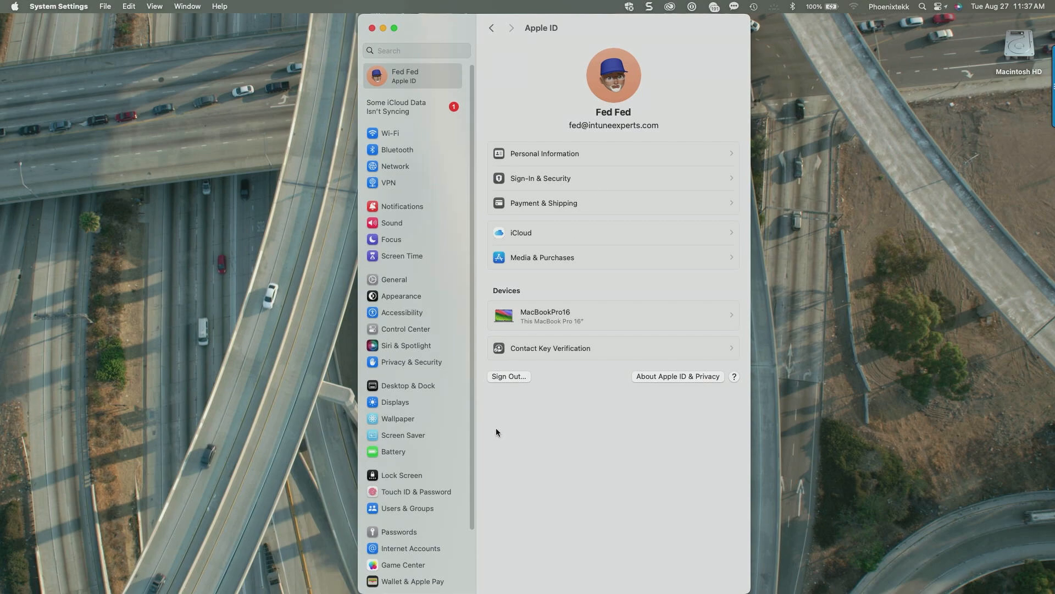
Bring Microsoft Edge forward and open a new InPrivate window from its options menu.
{"action": "mouse_move", "coordinate": [241, 585]}
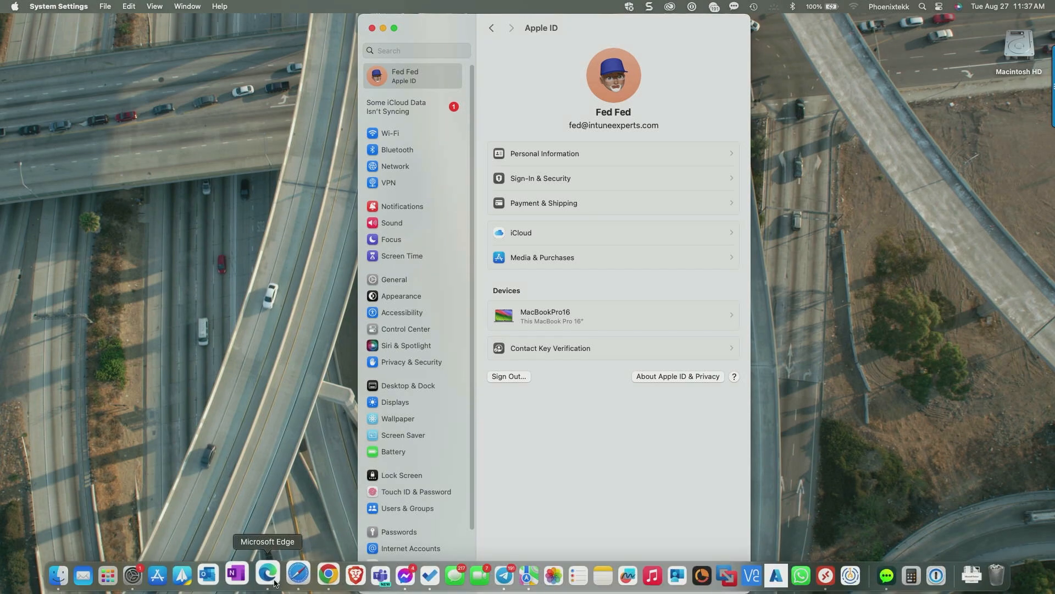
{"action": "left_click", "coordinate": [275, 582]}
{"action": "mouse_move", "coordinate": [300, 591]}
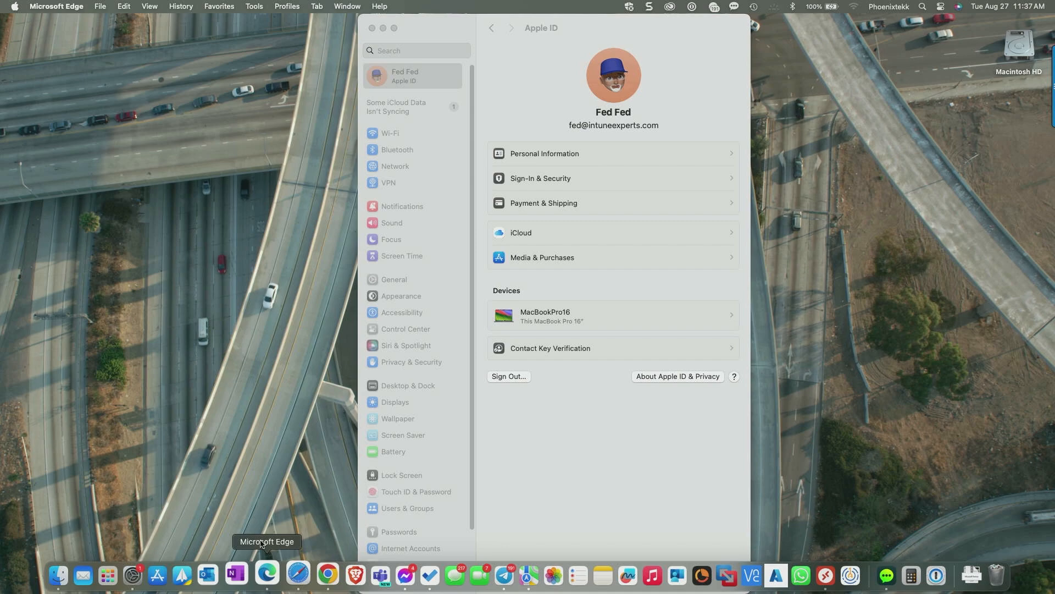
{"action": "left_click", "coordinate": [268, 575]}
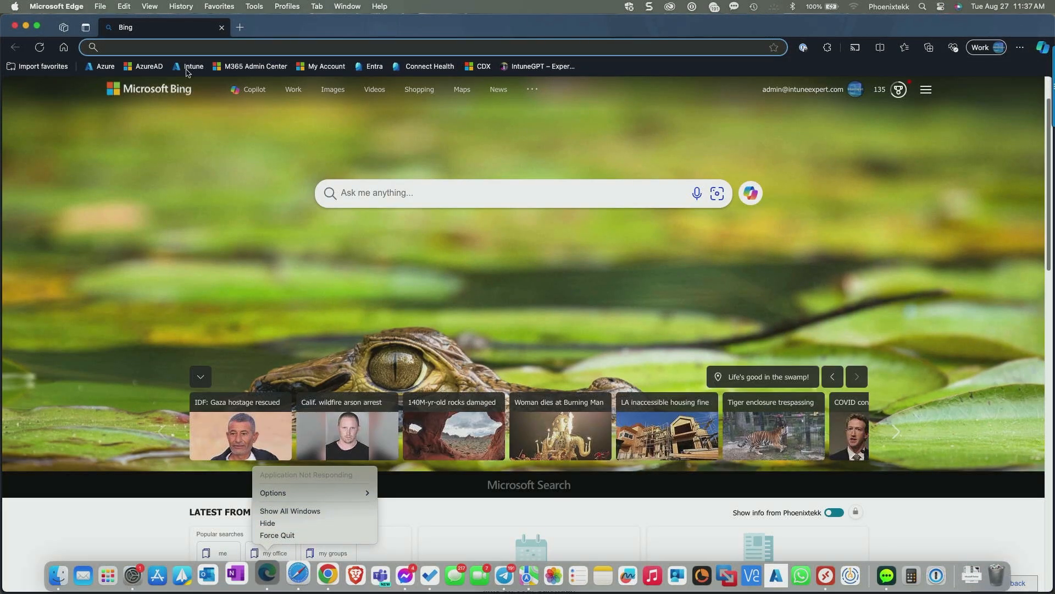
{"action": "left_click", "coordinate": [190, 50]}
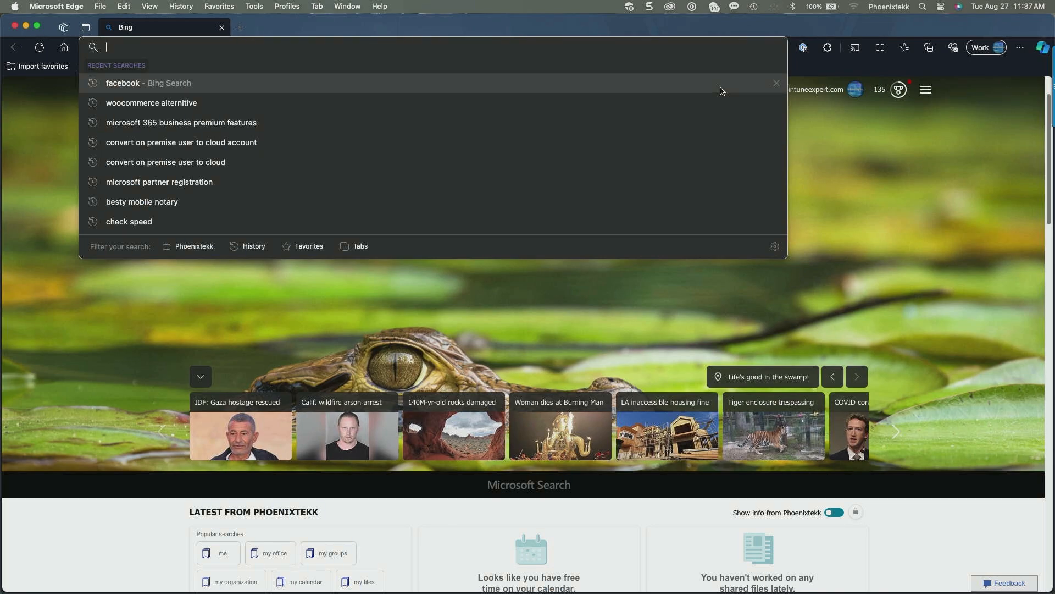
{"action": "left_click", "coordinate": [1020, 47]}
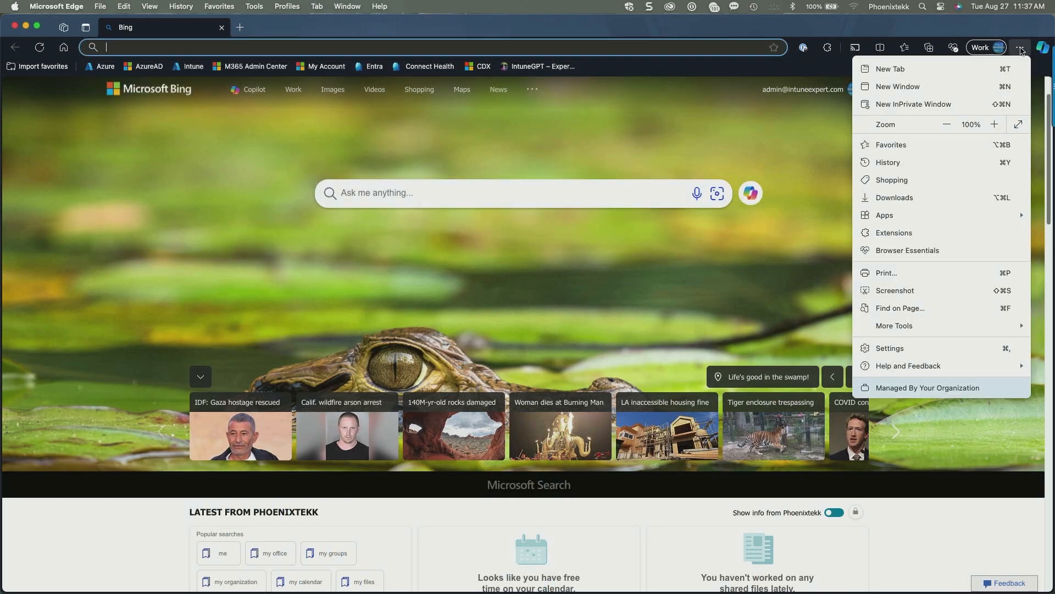
{"action": "left_click", "coordinate": [937, 105]}
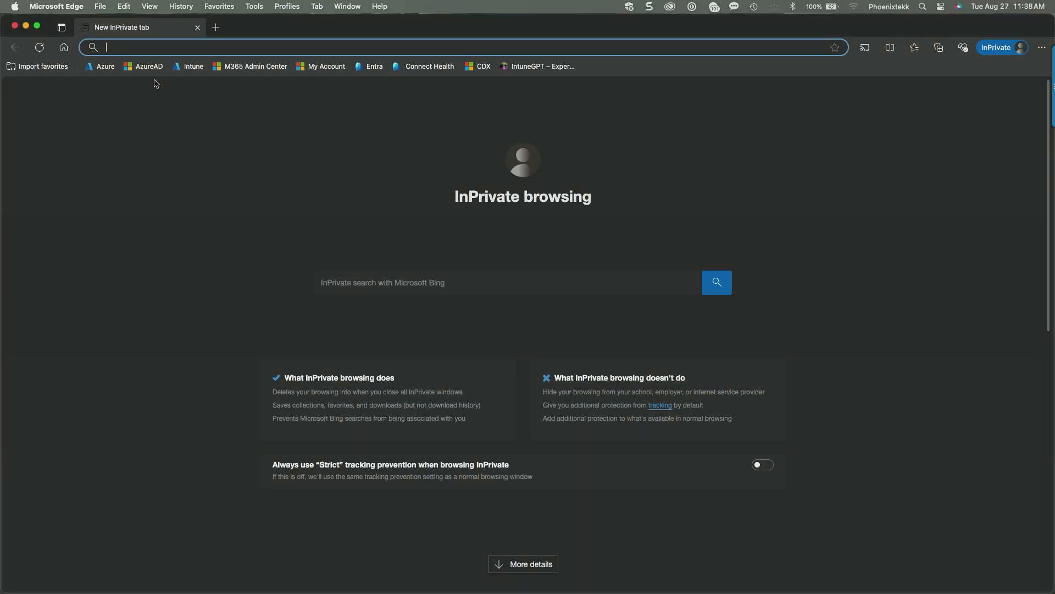
Load appleid.apple.com, submit the work e-mail at Sign In, and continue to federated sign-in.
{"action": "type", "text": "app"}
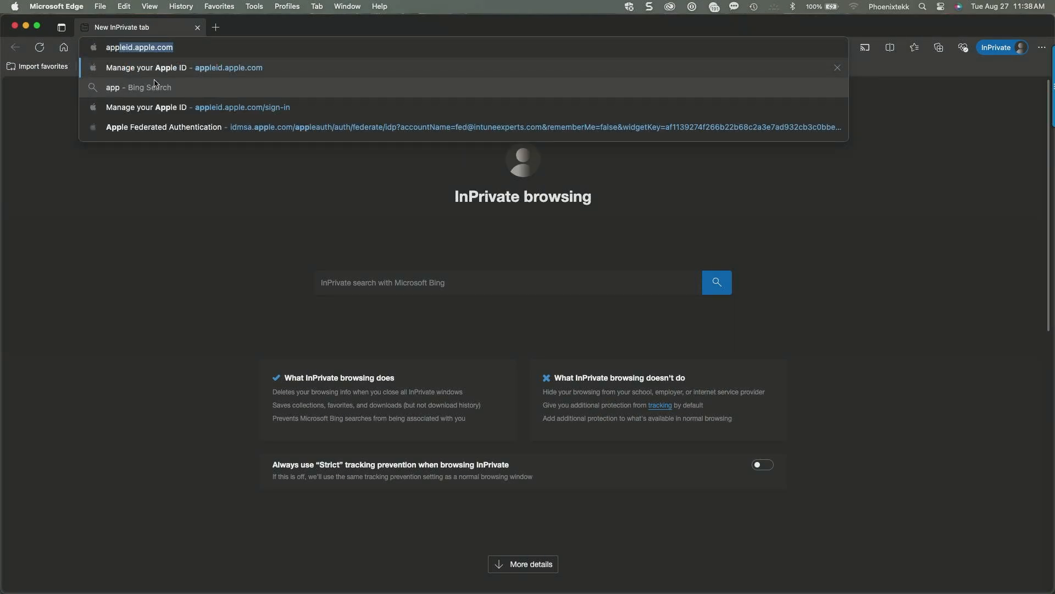
{"action": "key", "text": "Return"}
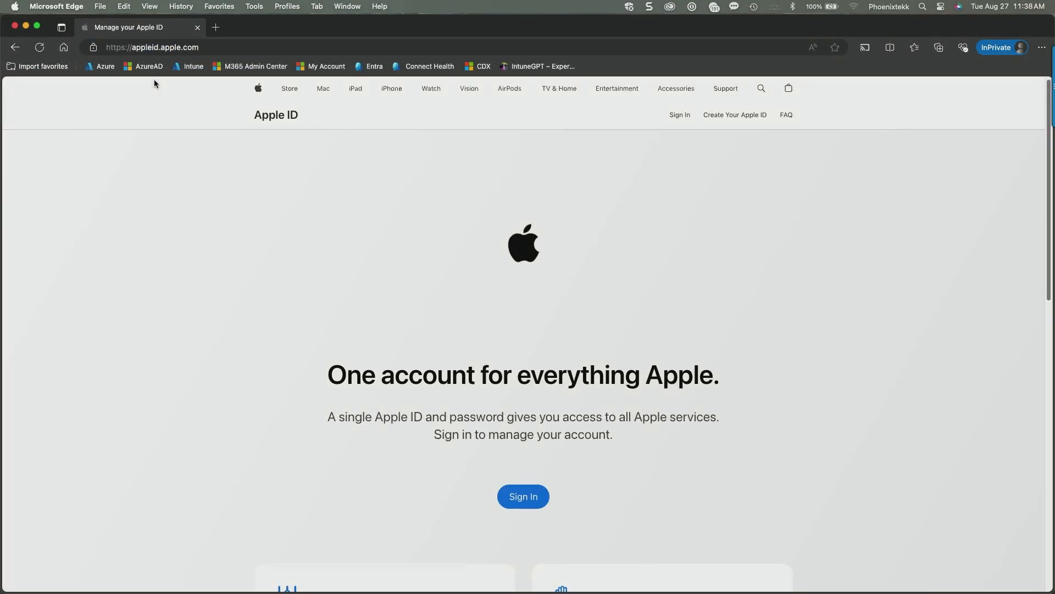
{"action": "left_click", "coordinate": [526, 496]}
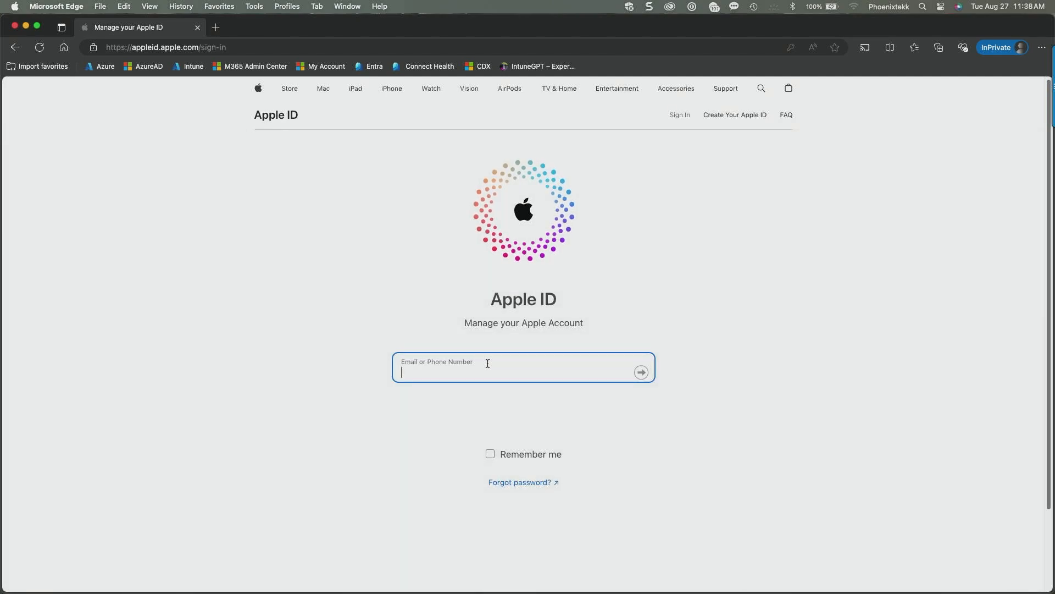
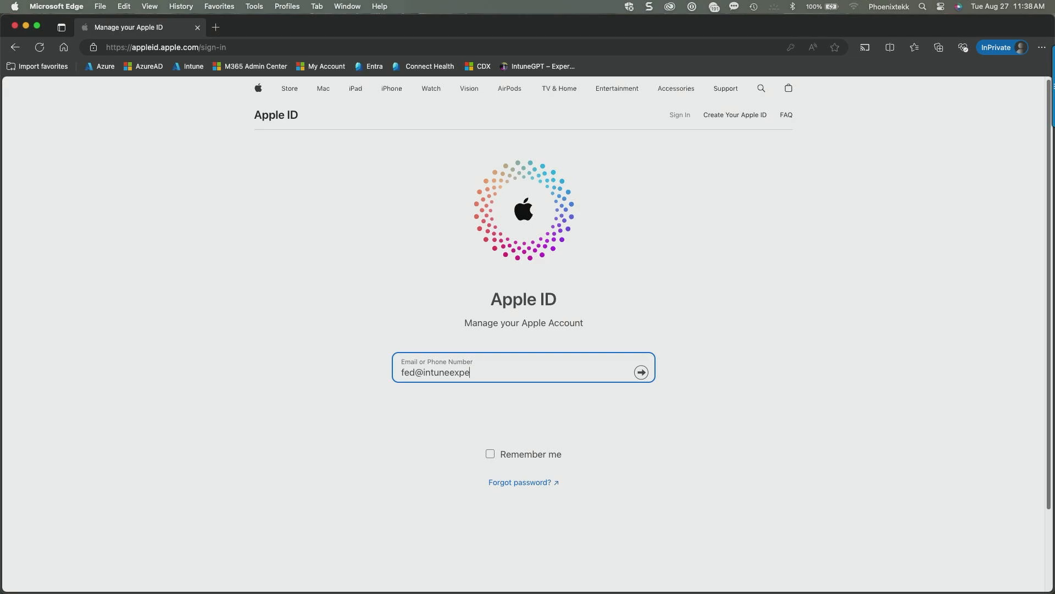
{"action": "key", "text": "Return"}
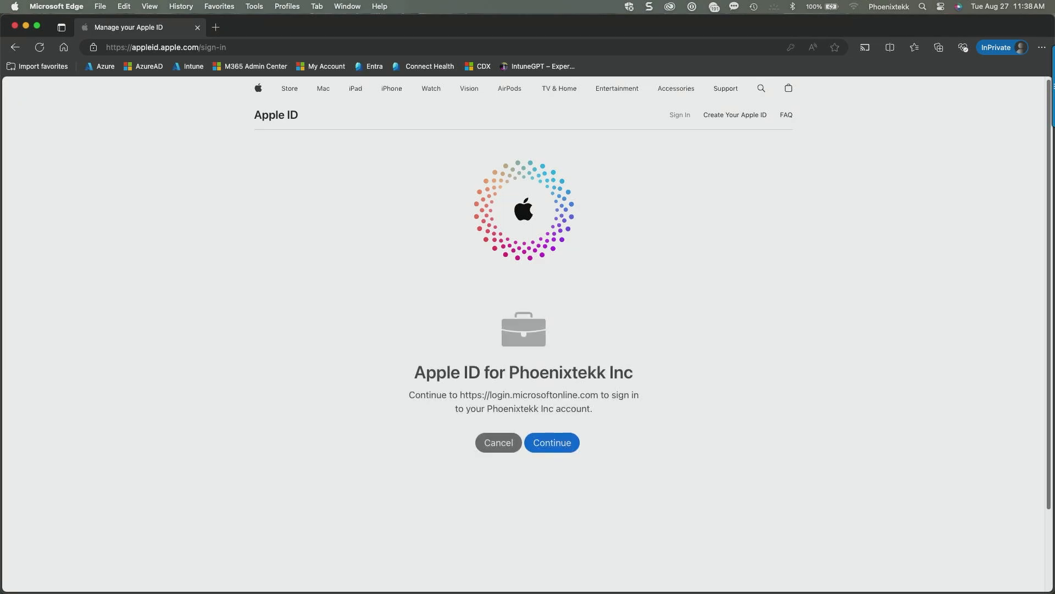
{"action": "left_click", "coordinate": [547, 442]}
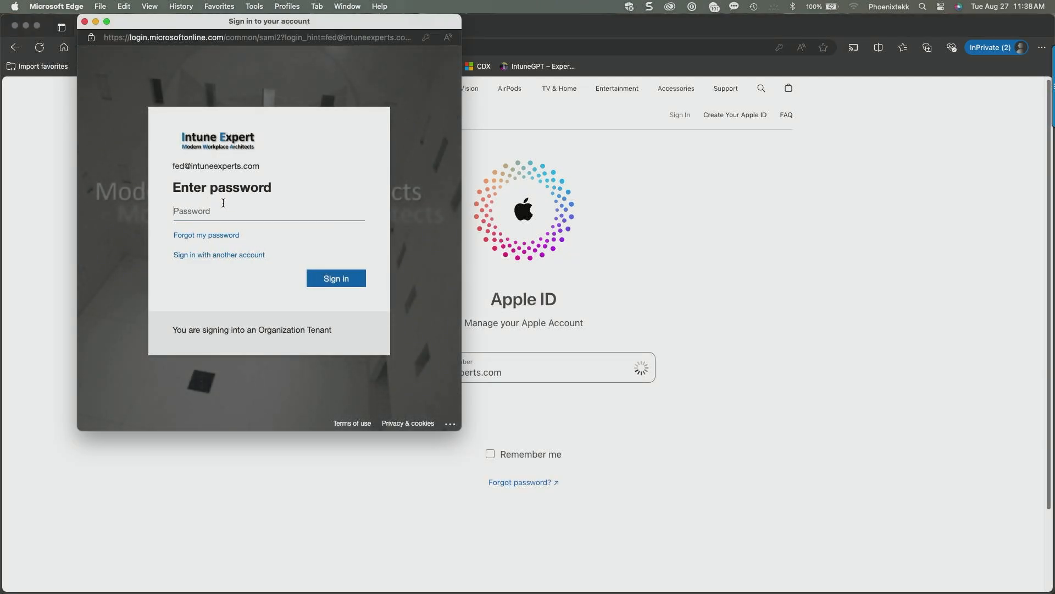
Submit the test user's password in Entra and confirm staying signed in.
{"action": "type", "text": "••"}
{"action": "key", "text": "Return"}
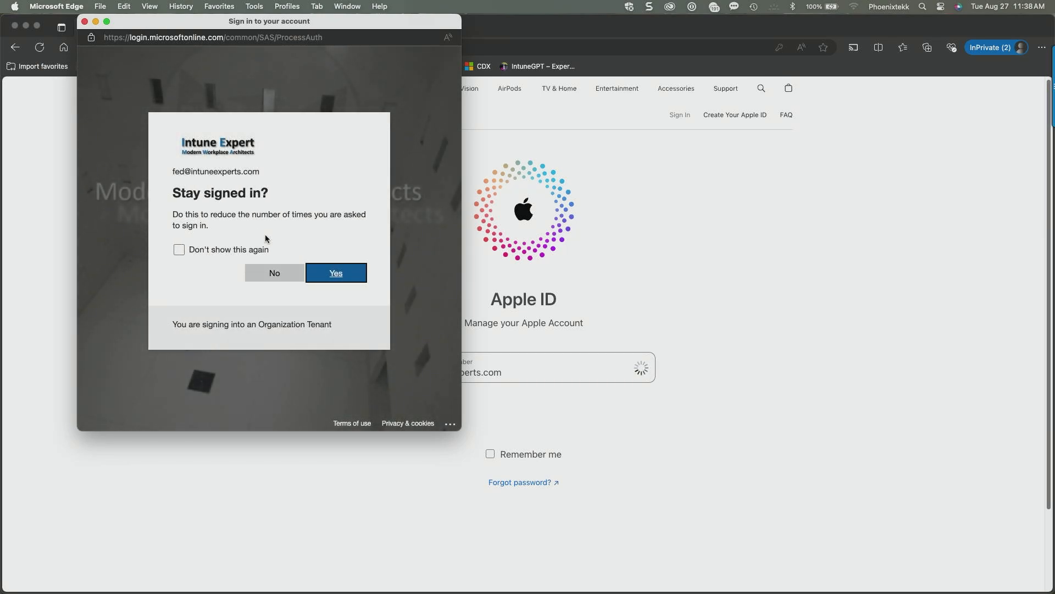
{"action": "left_click", "coordinate": [344, 278]}
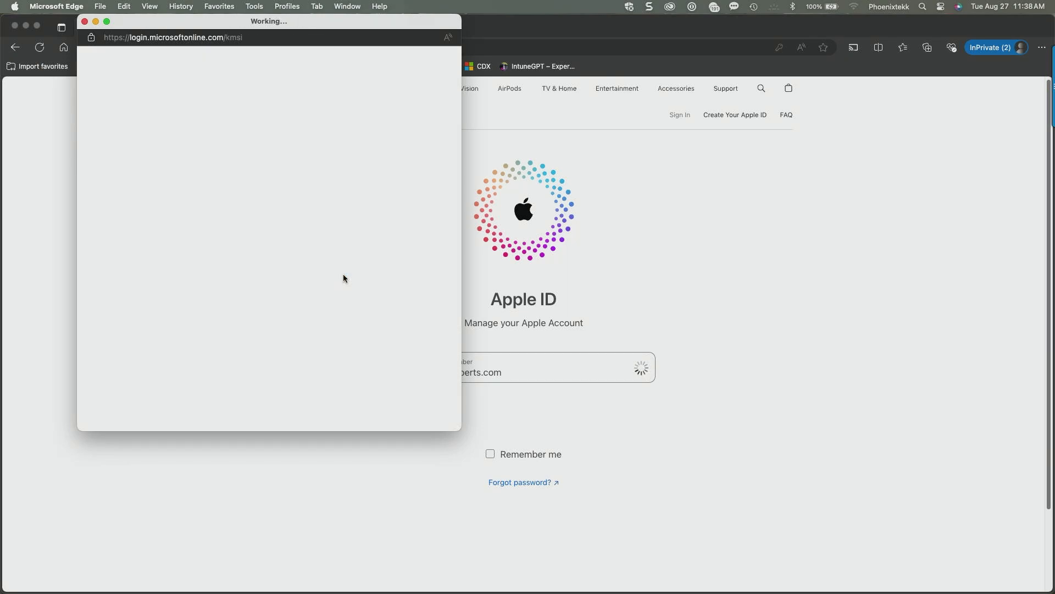